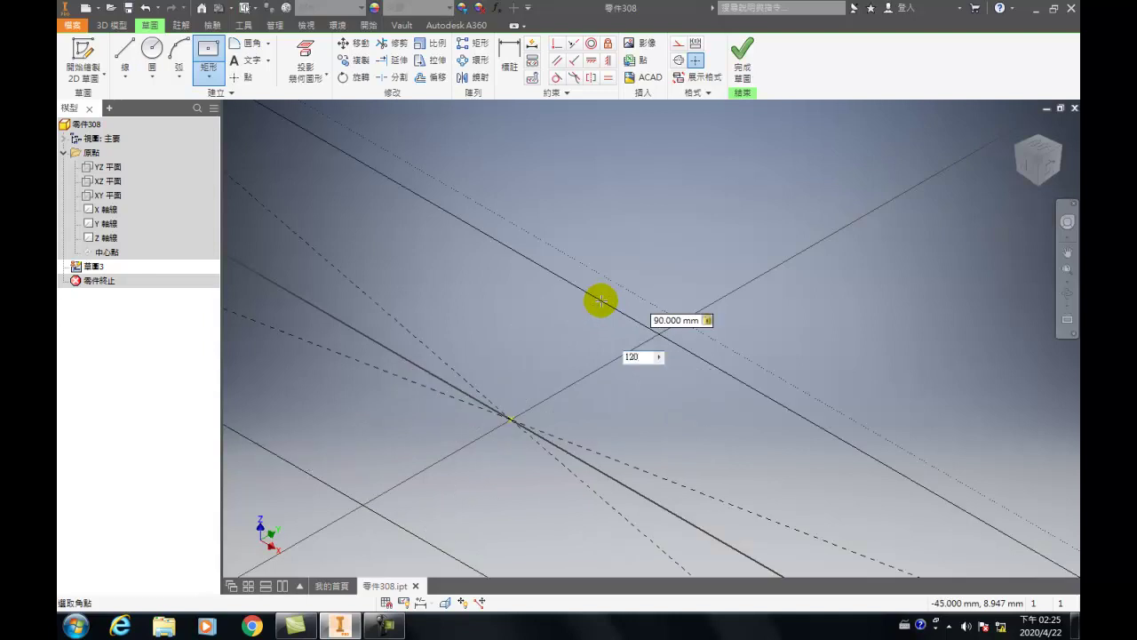
- Complete the centred base rectangle with a 120 mm second side and extrude it 120 mm into a solid block
text(120)
key(Return)
key(e)
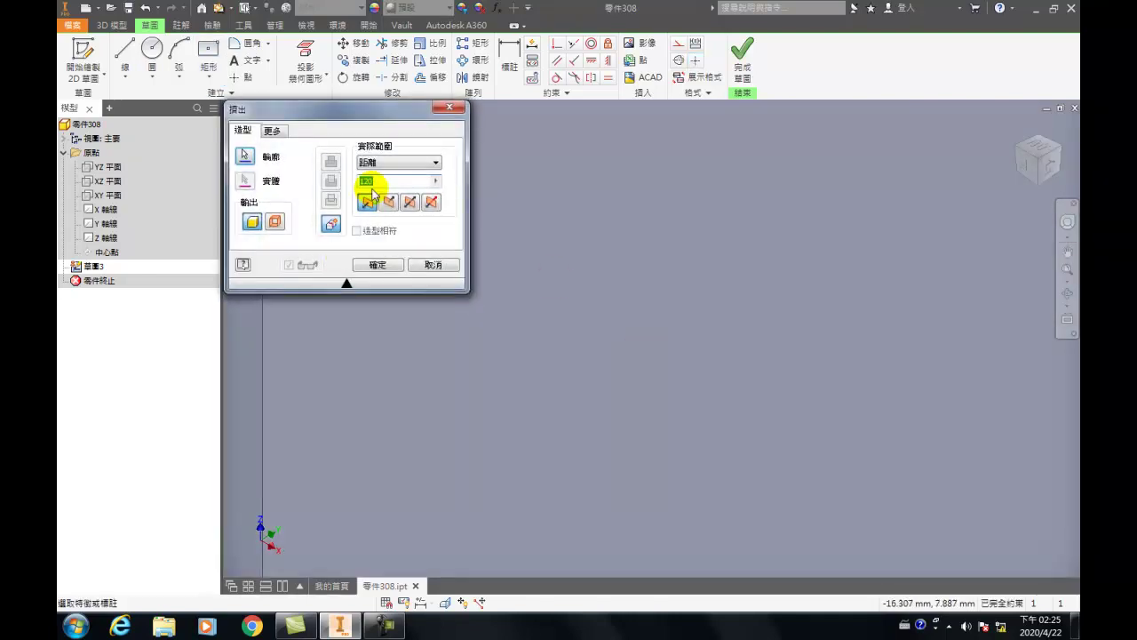
click(379, 265)
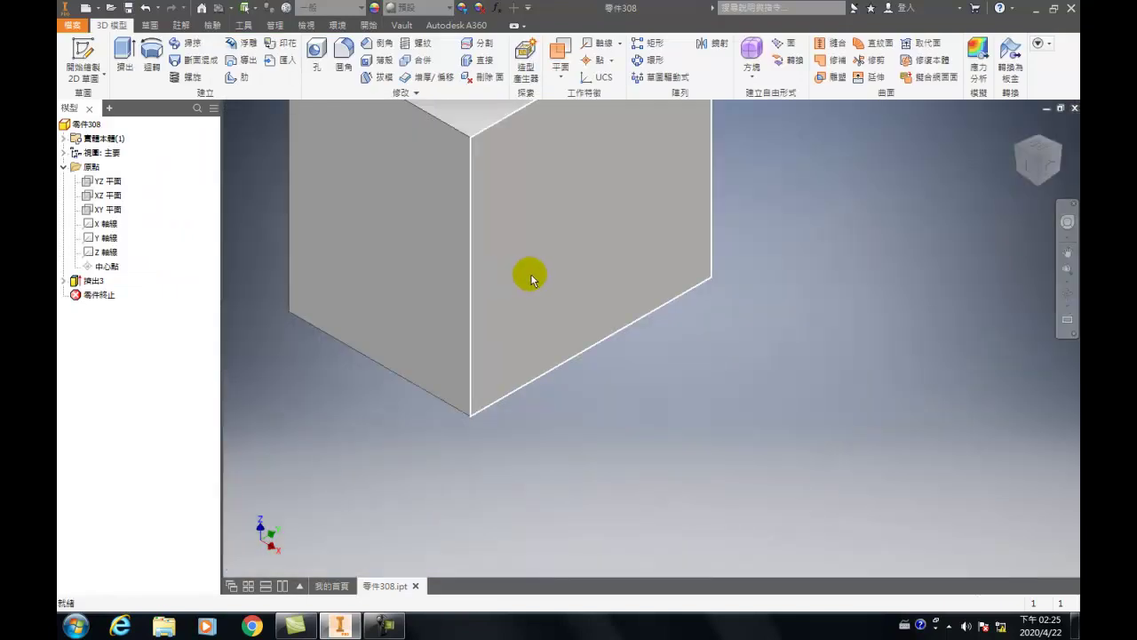
- Start a sketch on the block's 90 mm wide front face and draw a 40 by 20 mm rectangle in its lower-right corner
click(567, 368)
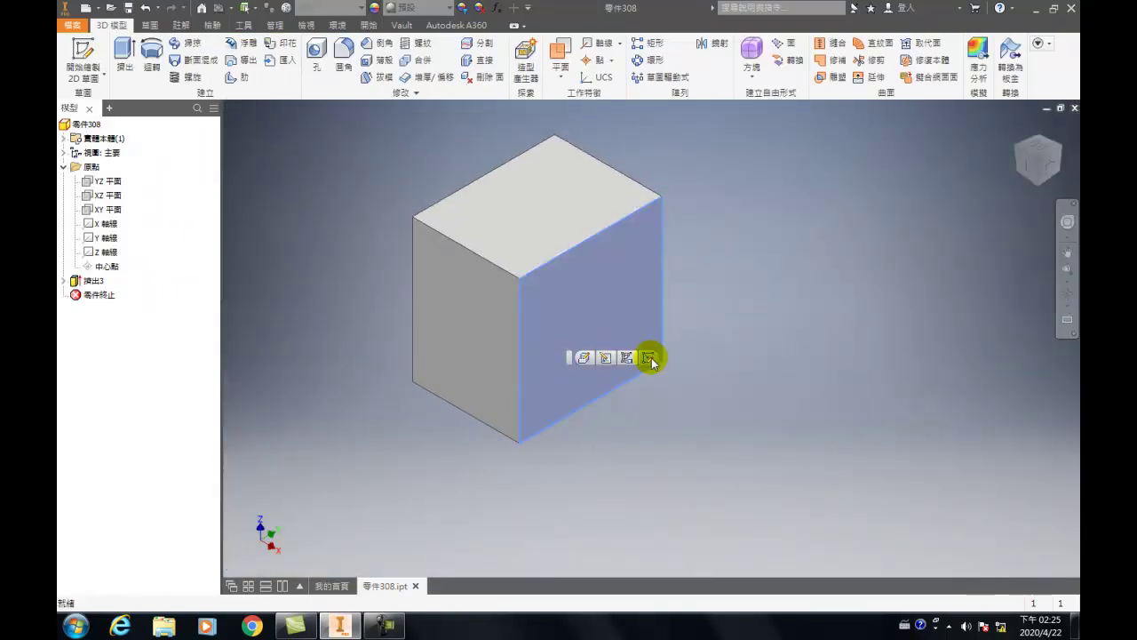
key(Escape)
click(494, 403)
click(574, 392)
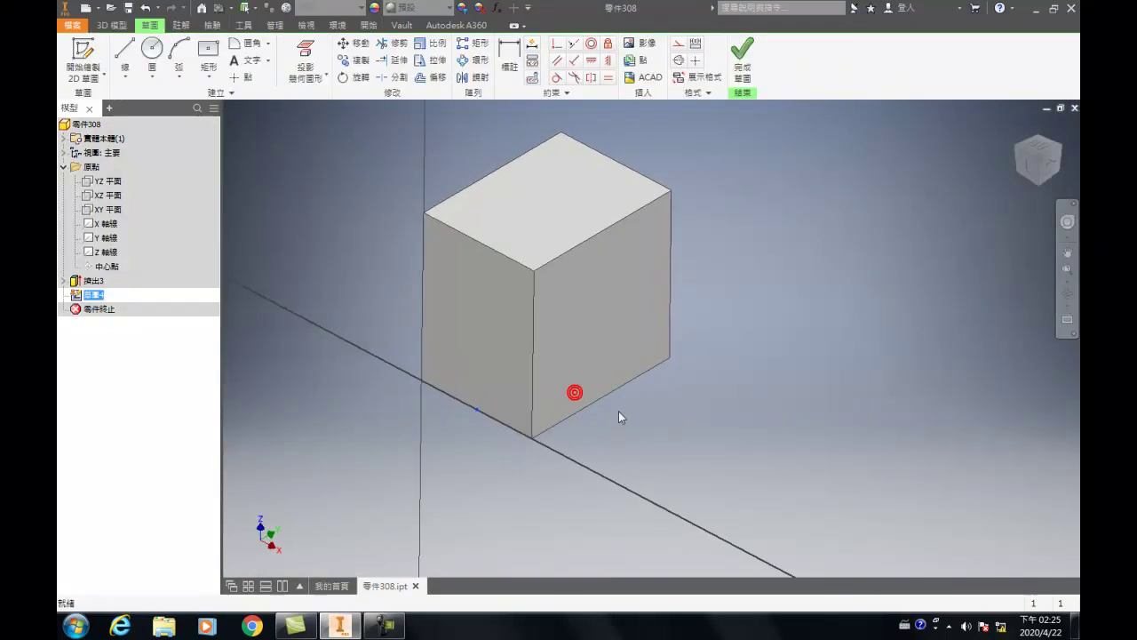
click(208, 74)
click(233, 107)
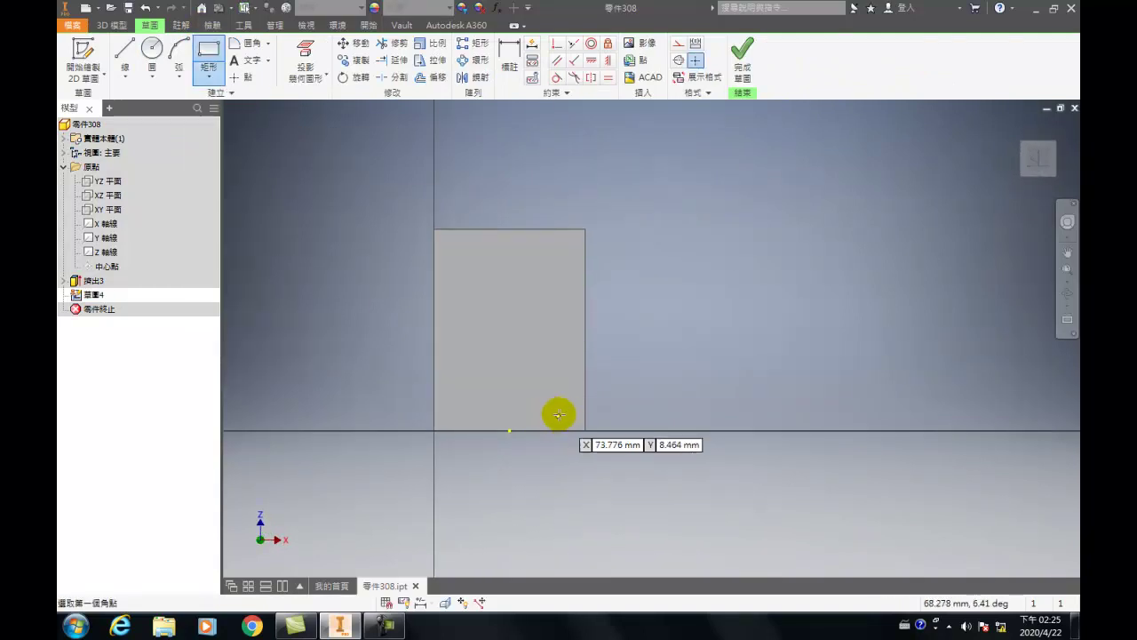
click(585, 430)
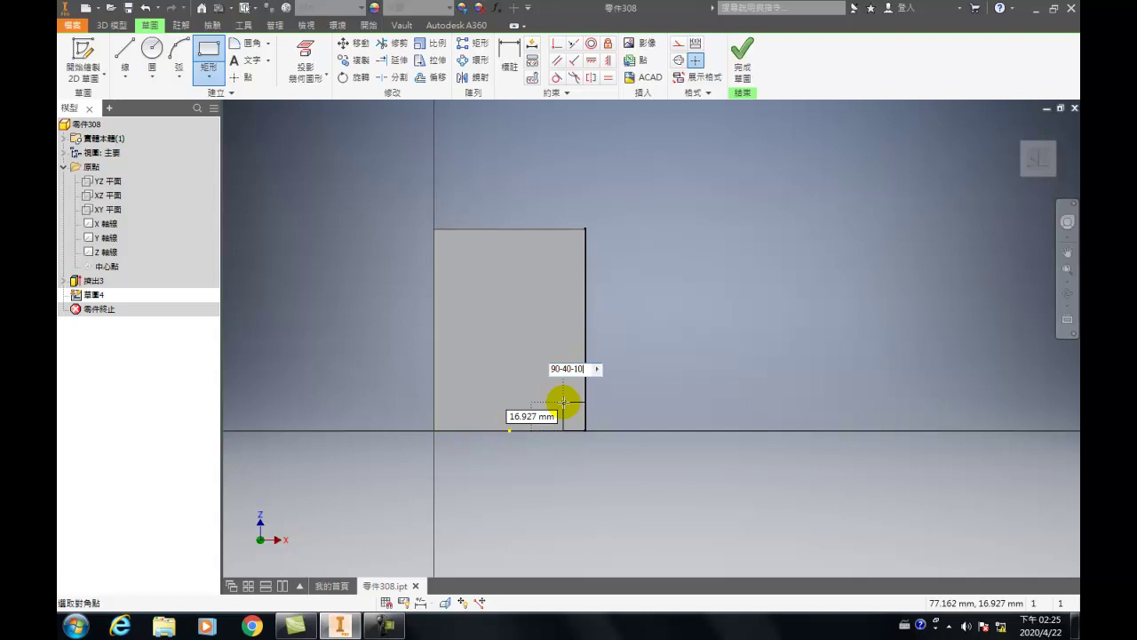
key(Tab)
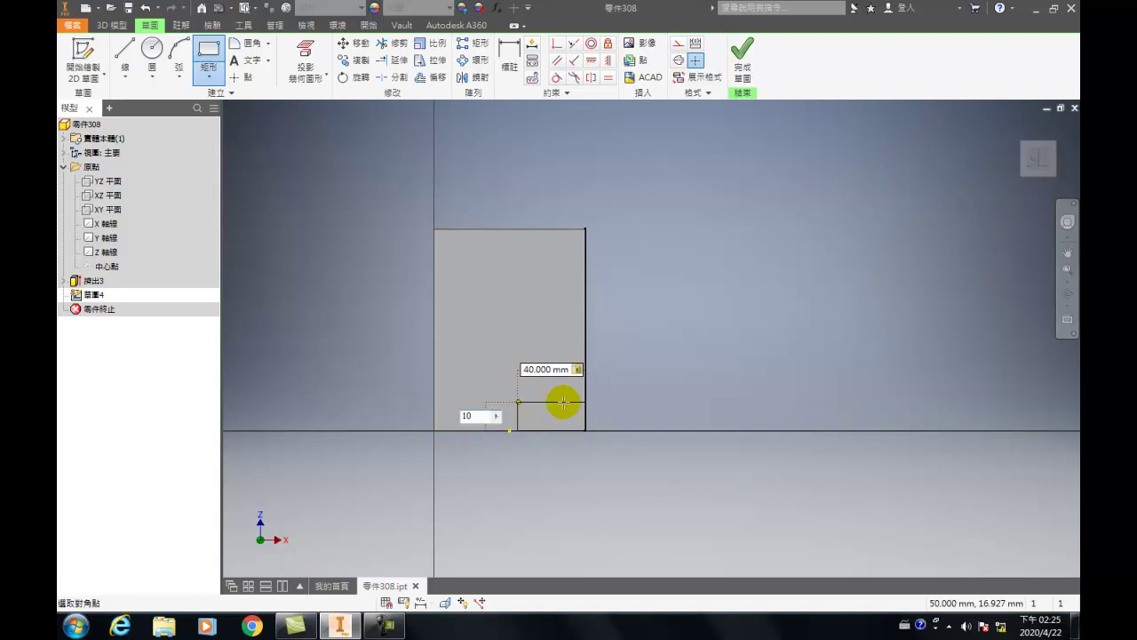
text(20)
key(Tab)
key(Return)
key(Escape)
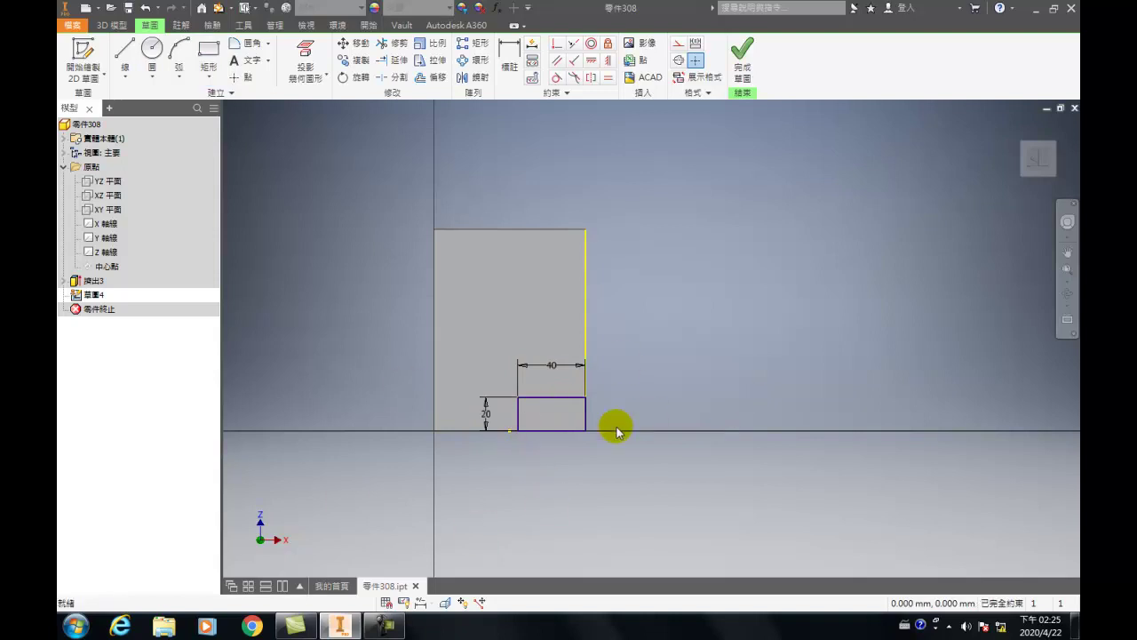
- Cut the 40 by 20 mm rectangle 120 mm into the block as a notch along its lower edge
key(e)
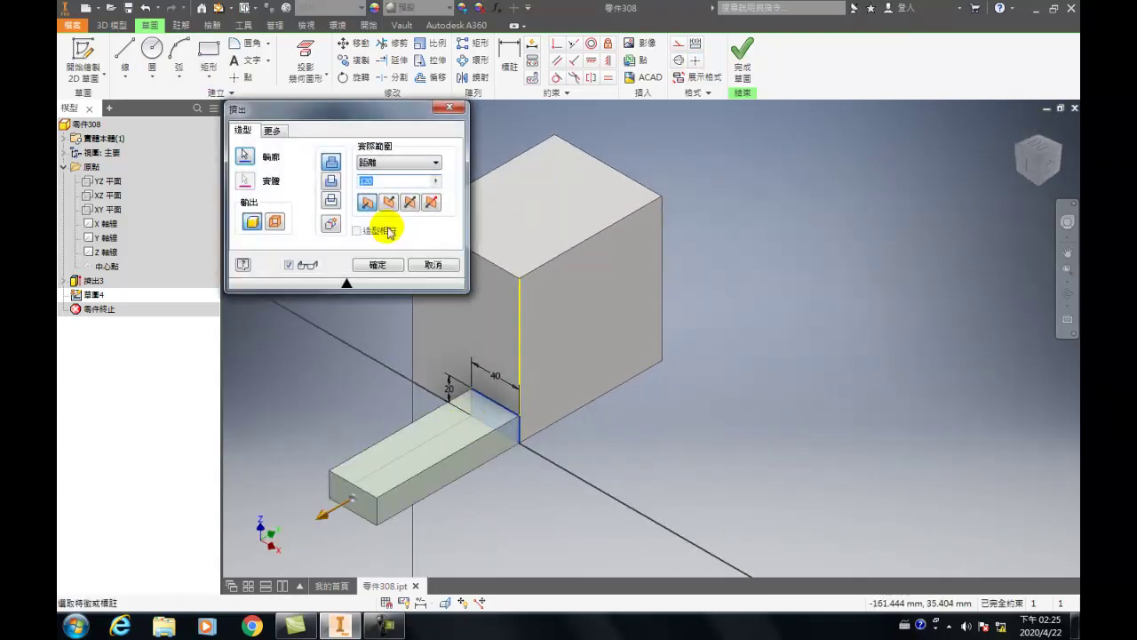
click(389, 202)
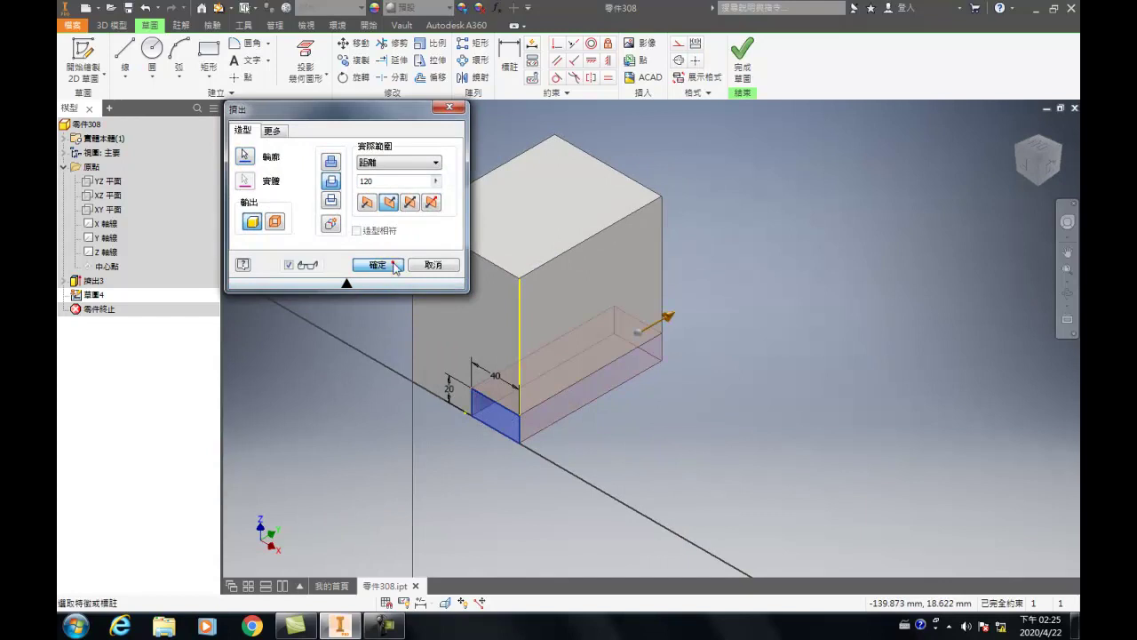
click(377, 265)
- Start a sketch on the block's 120 mm wide side face above the notch and draw a 32 mm diameter circle
click(658, 316)
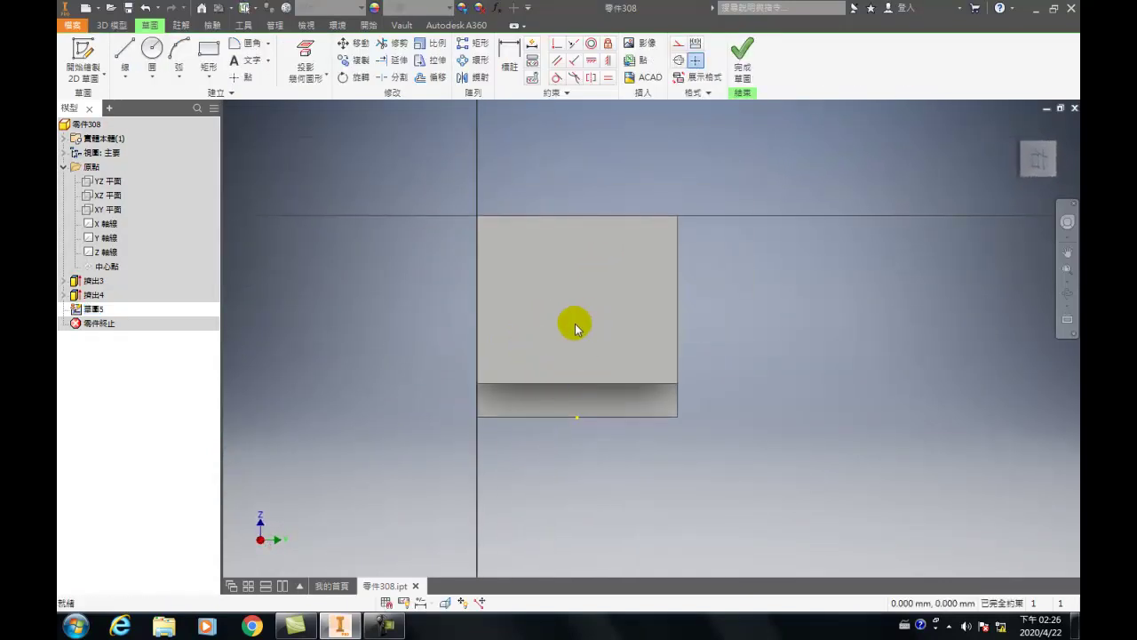
click(153, 72)
click(156, 105)
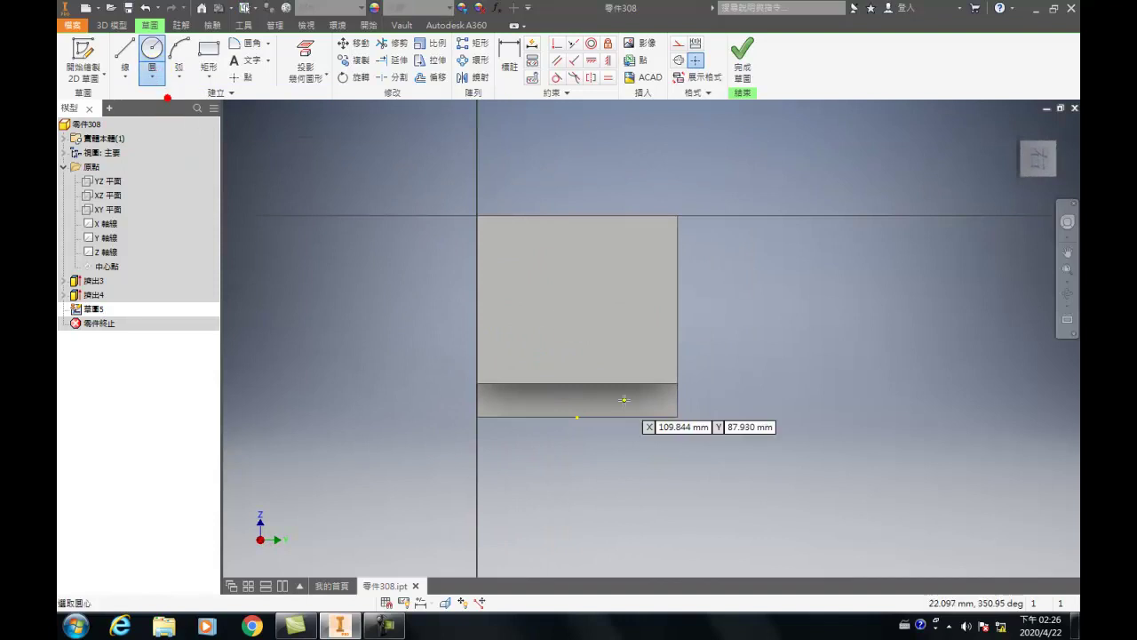
click(578, 336)
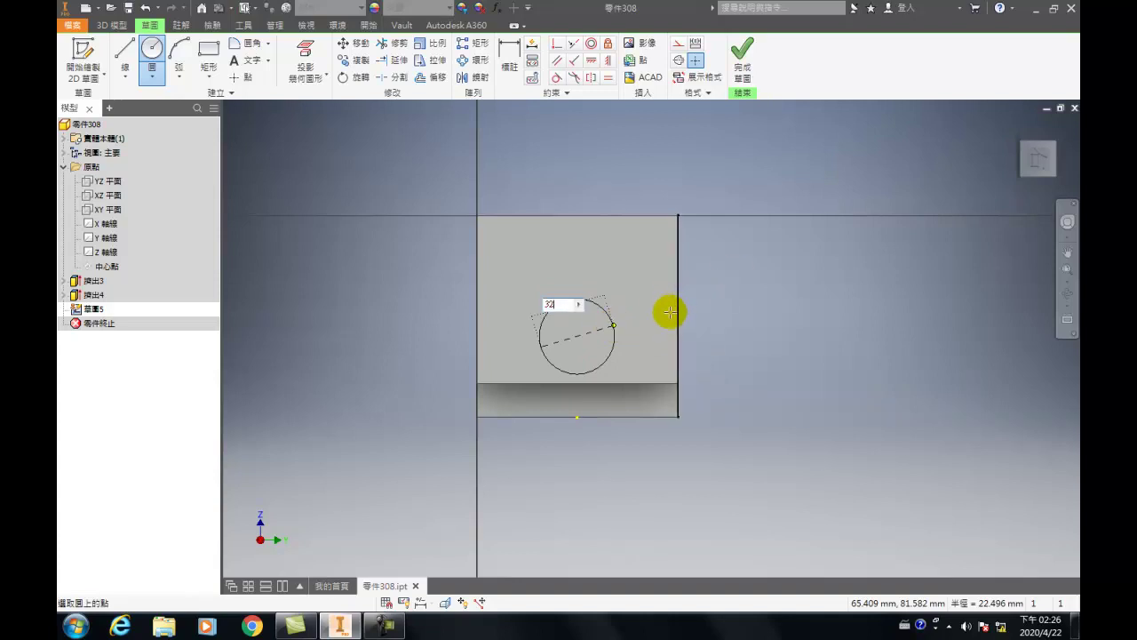
key(Return)
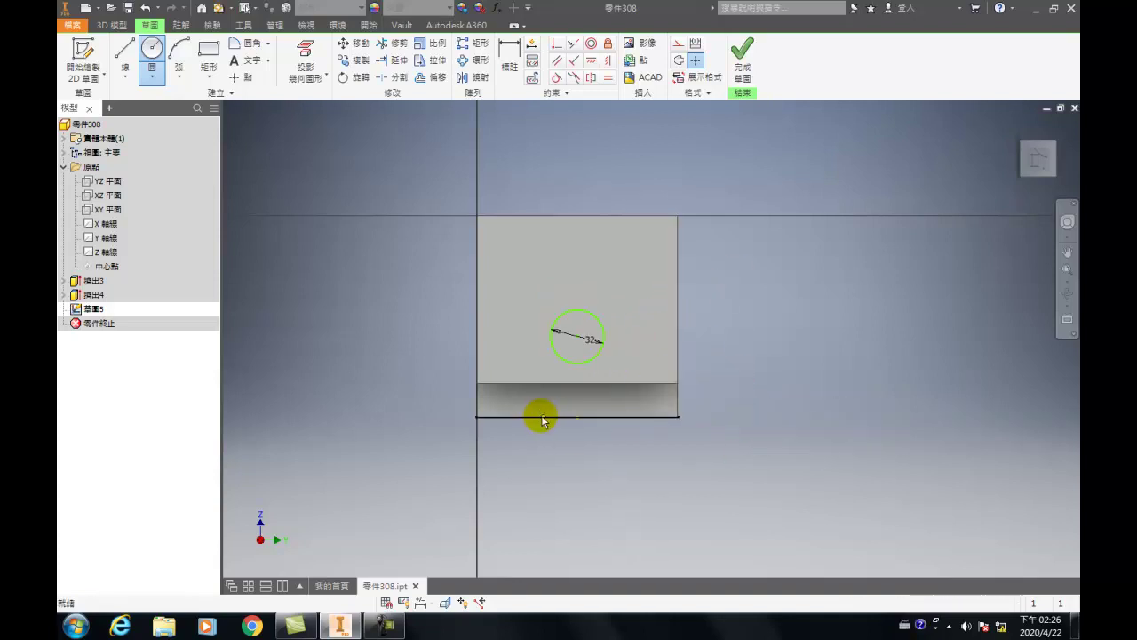
- Dimension the circle's centre 42 mm above the block's bottom edge and align it with that edge's midpoint
key(d)
click(583, 418)
click(800, 380)
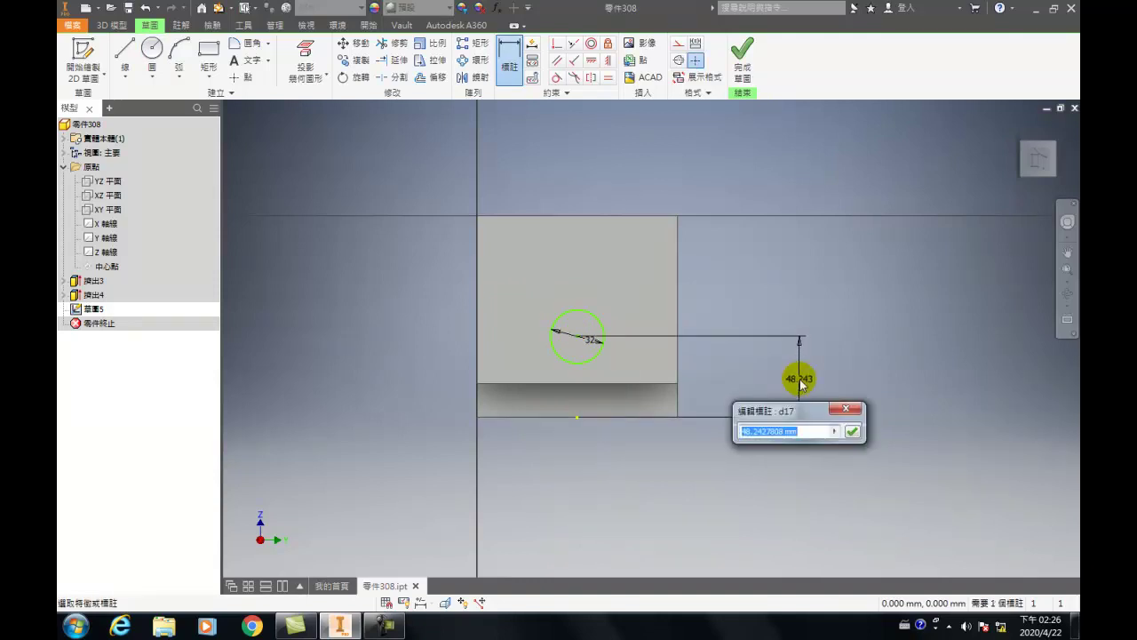
text(42)
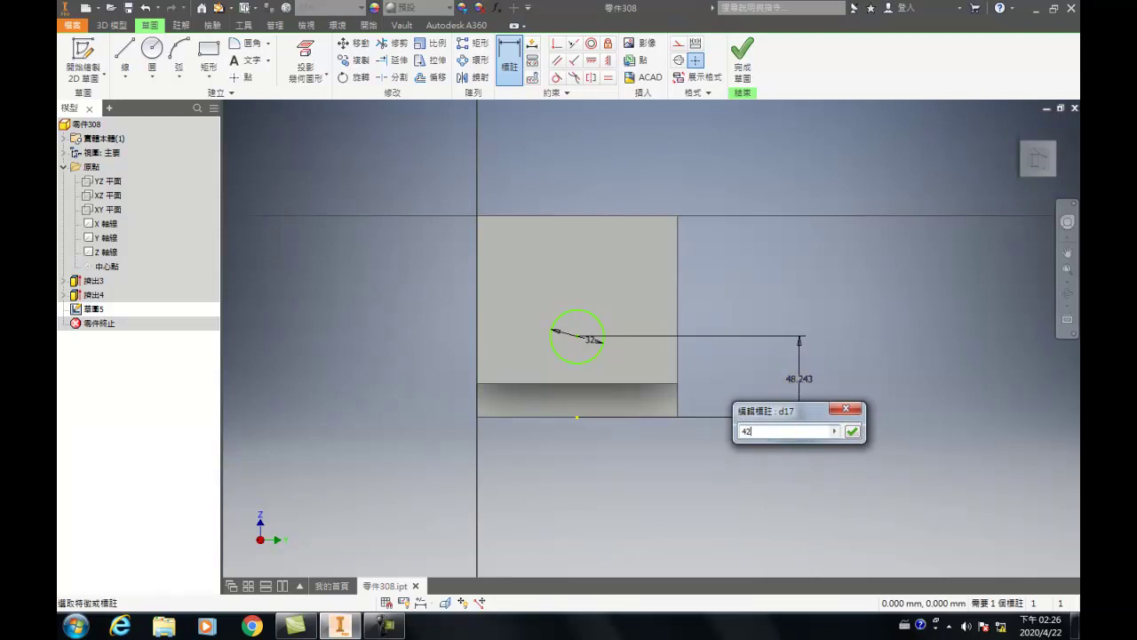
key(Return)
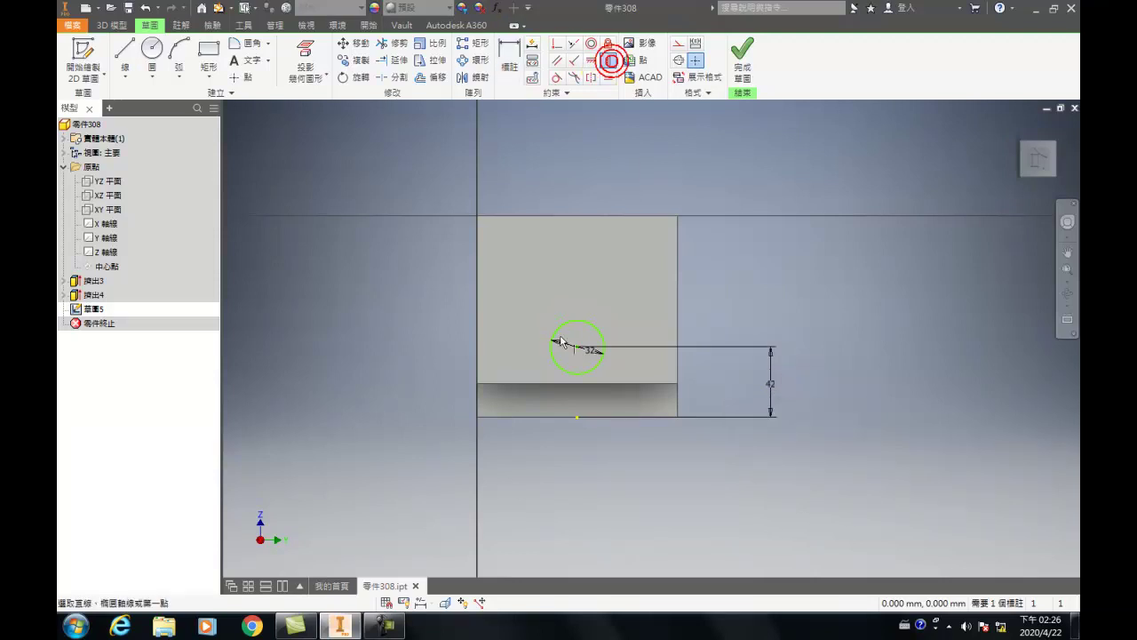
click(588, 359)
click(579, 417)
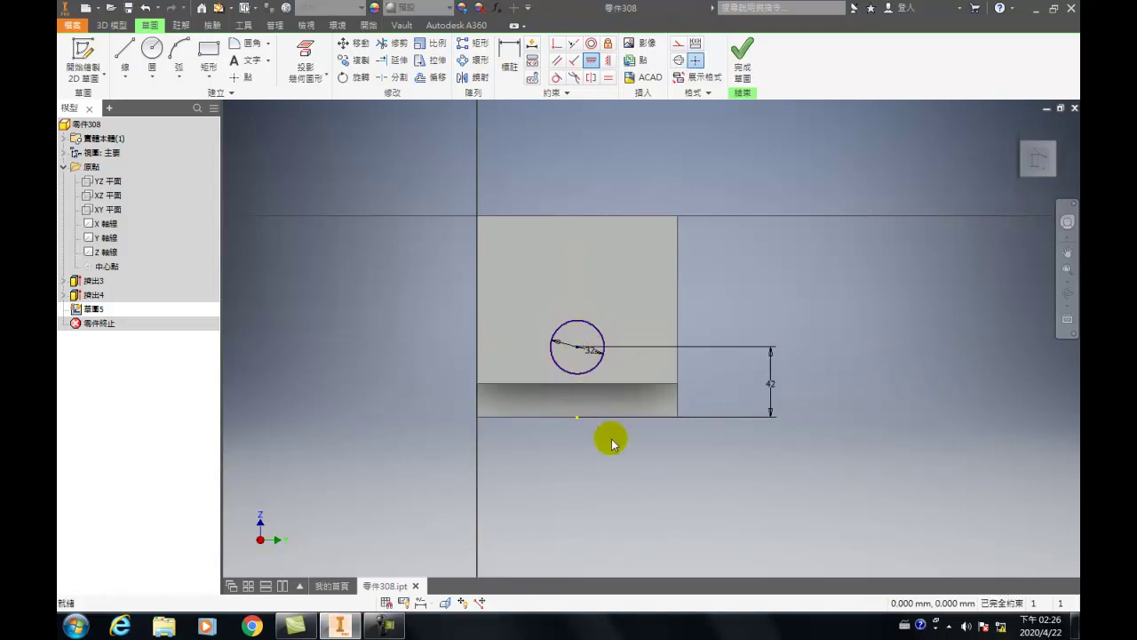
- Cut the 32 mm circle through the block with a 120 mm inward extrusion
key(e)
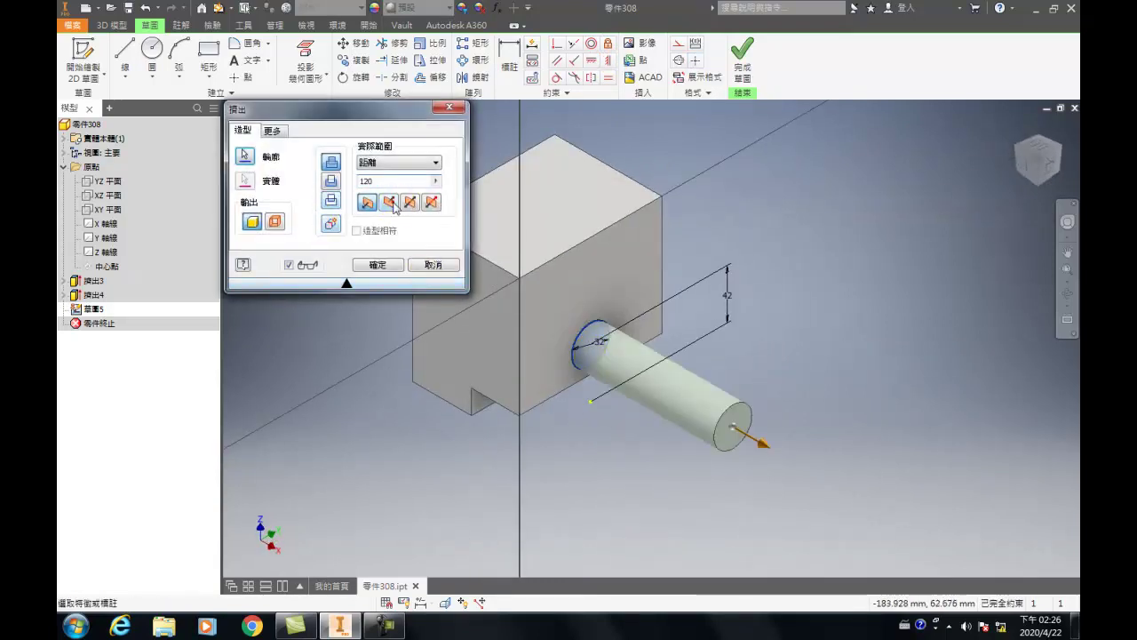
click(391, 203)
click(377, 265)
- Start a sketch on the face with the hole and draw a 100 mm tall rectangle from its upper-left corner to its lower edge
click(552, 331)
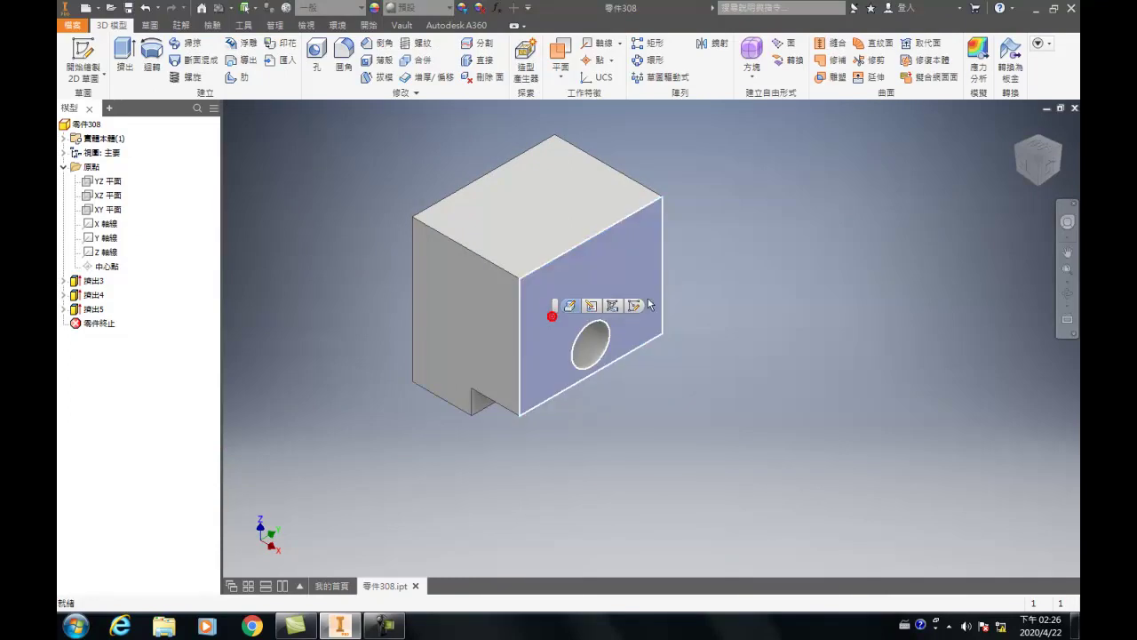
click(633, 306)
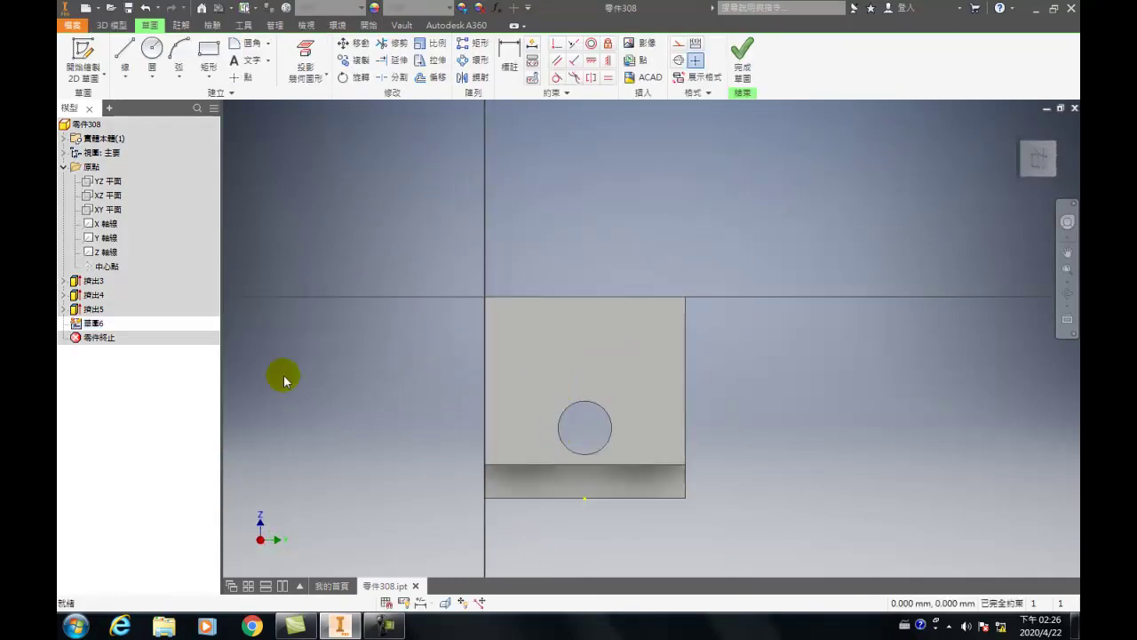
click(209, 76)
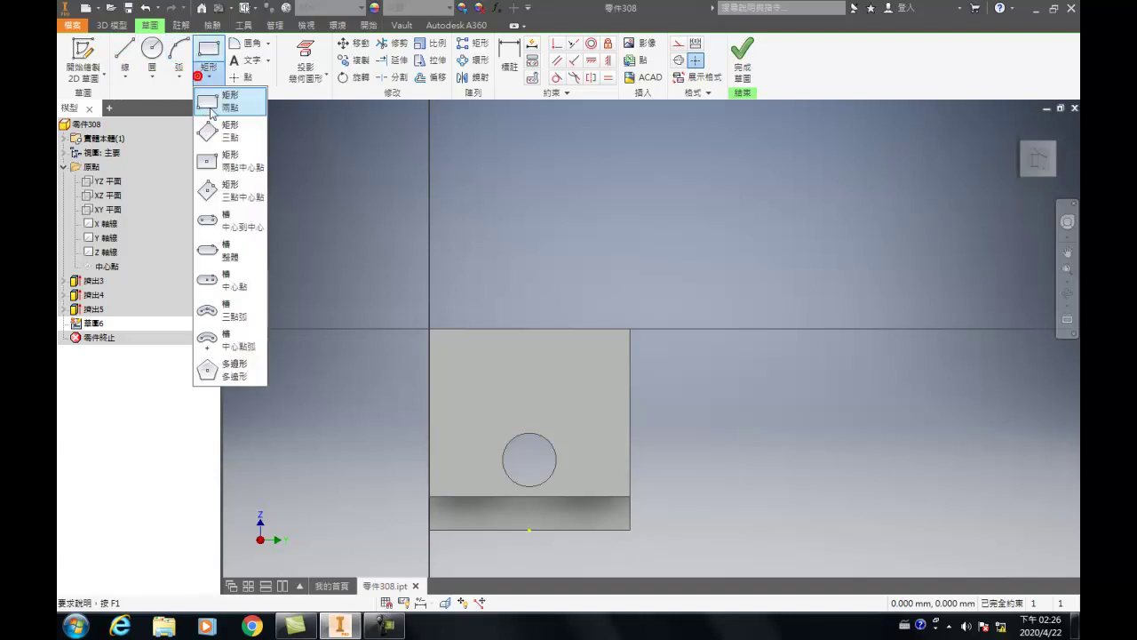
click(211, 104)
click(429, 330)
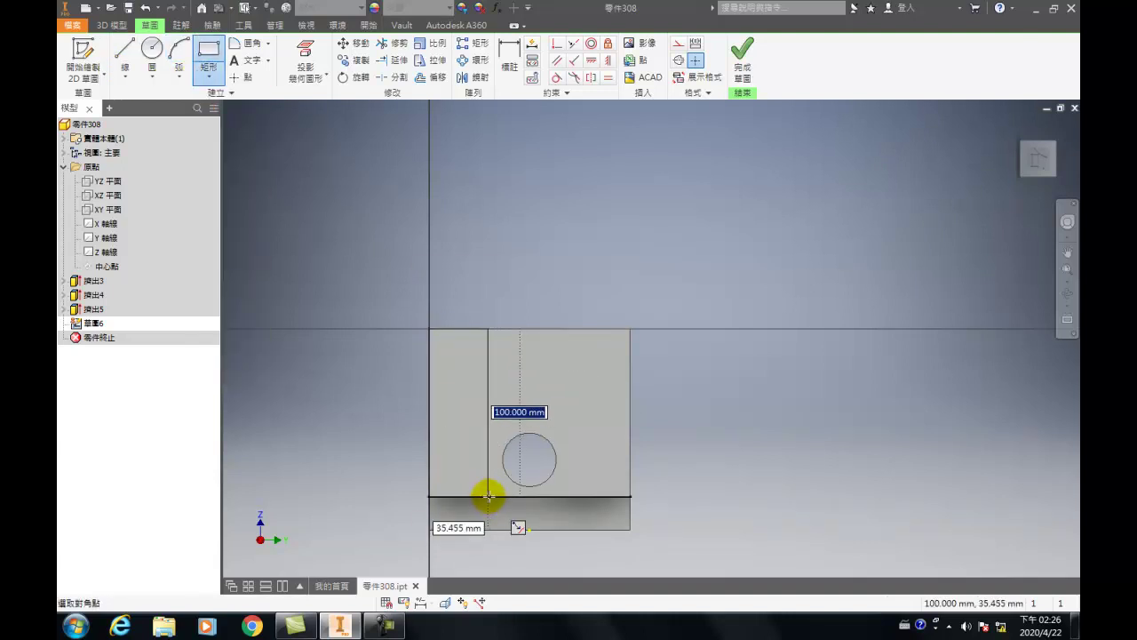
click(491, 496)
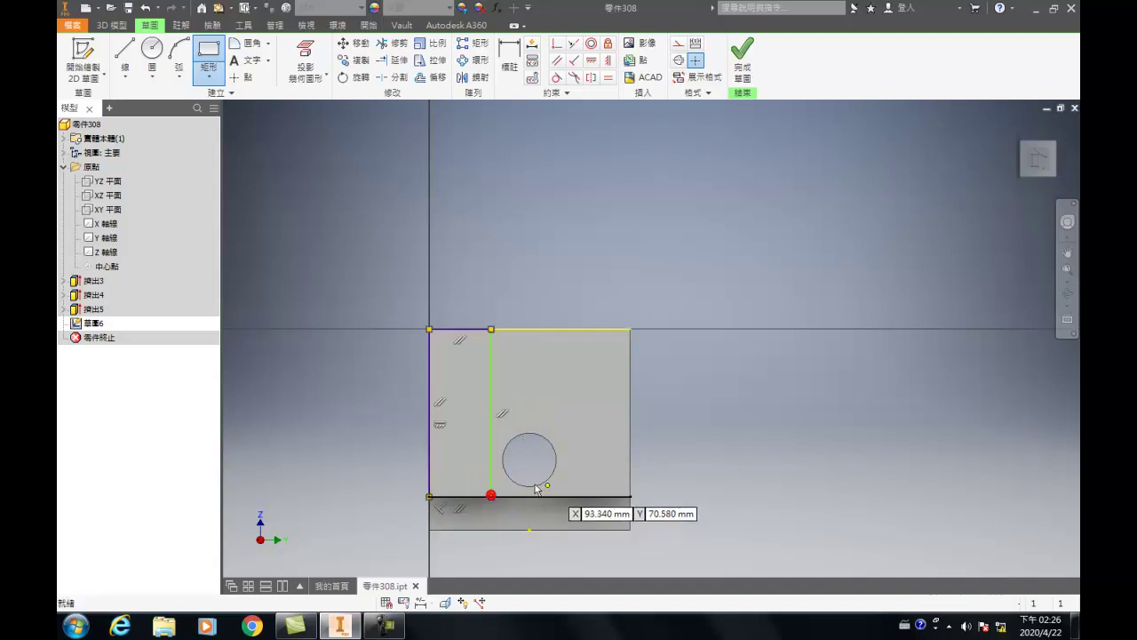
key(Escape)
- Dimension the rectangle's inner vertical side 27 mm from the midpoint of the block's bottom edge
click(493, 439)
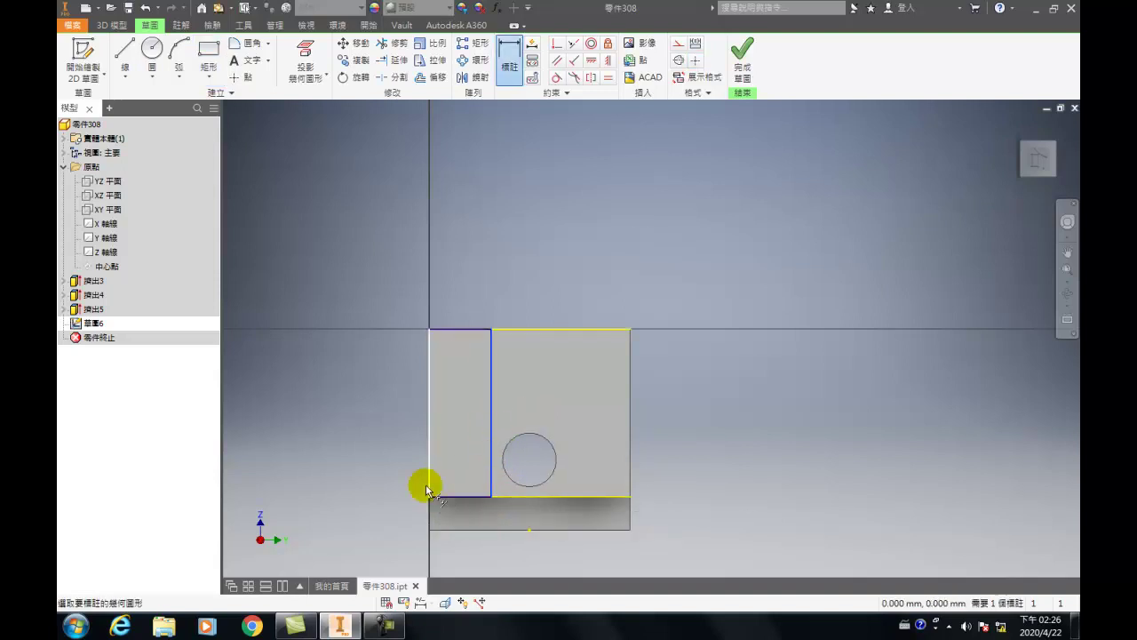
key(Escape)
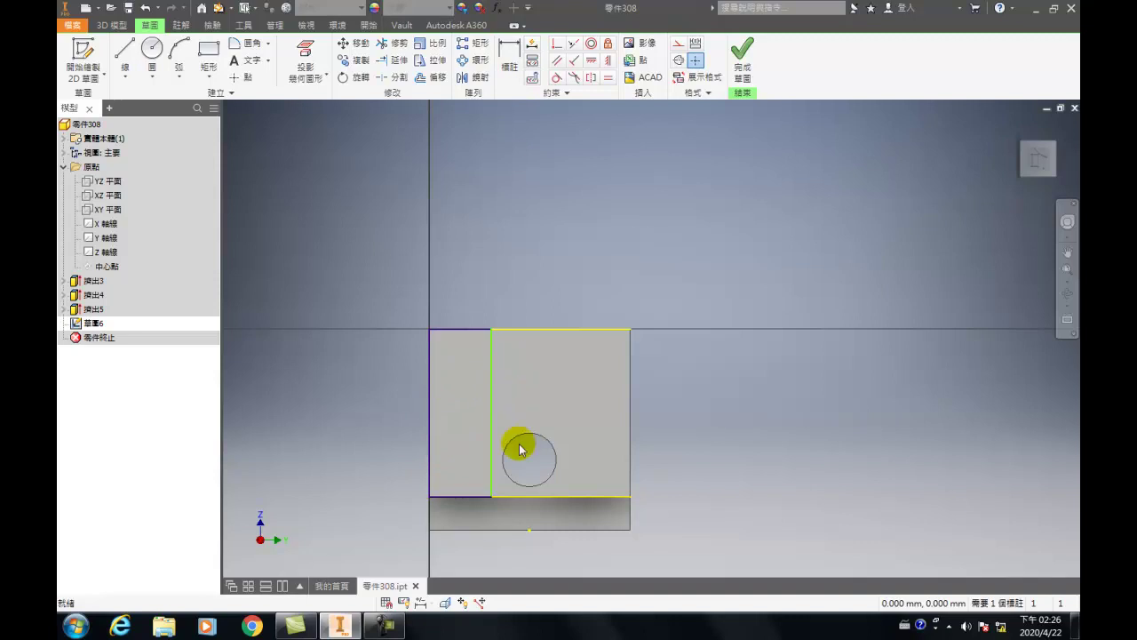
key(d)
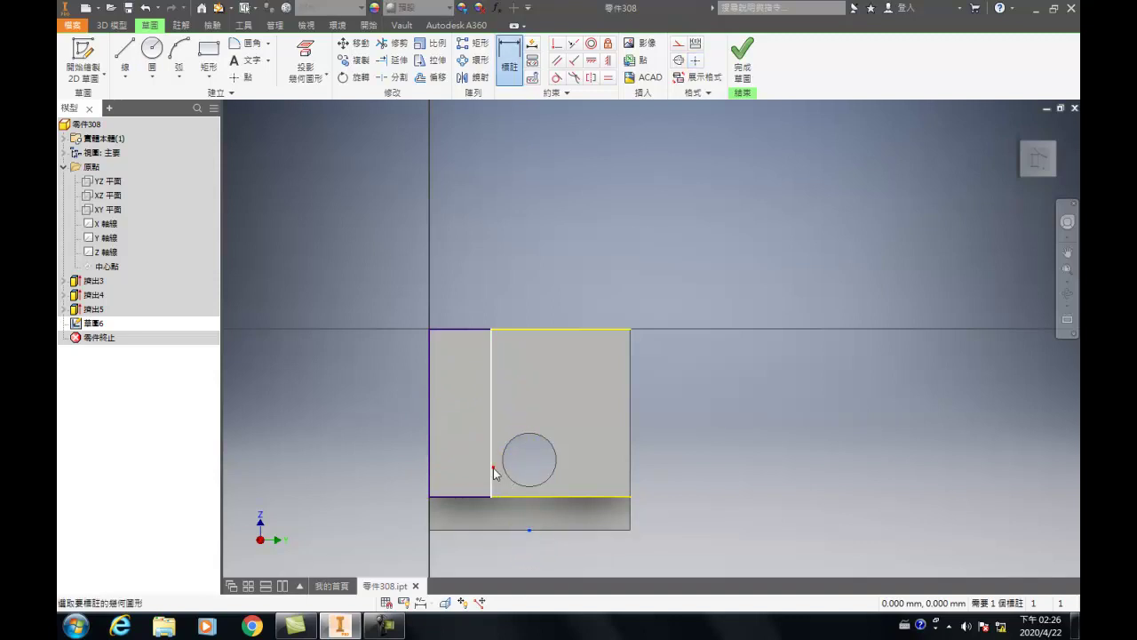
click(513, 554)
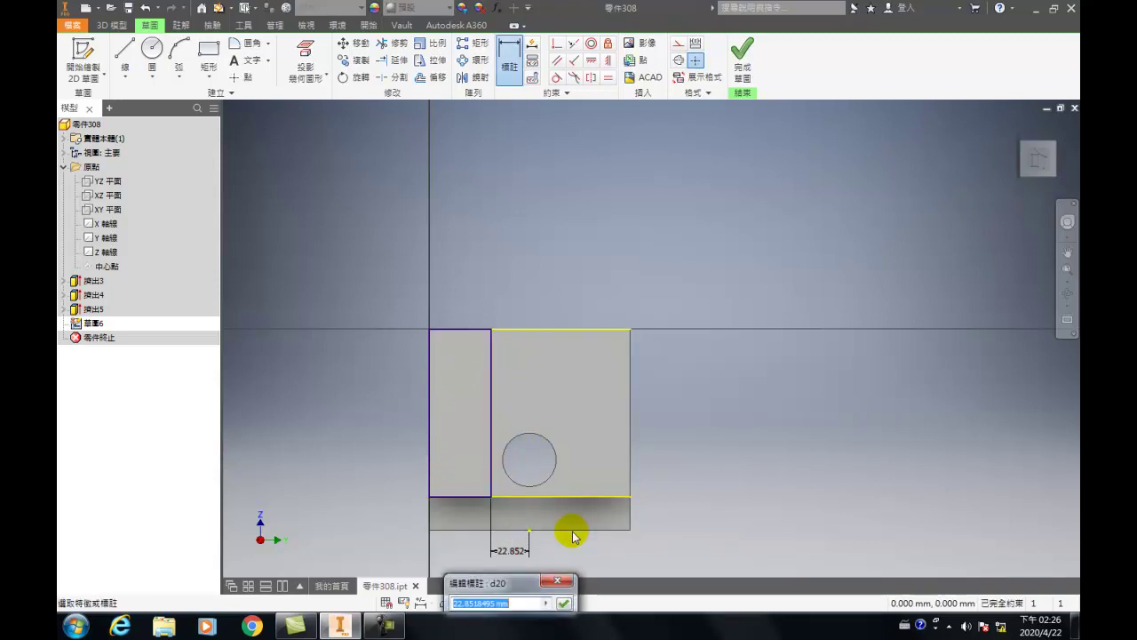
text(27)
key(Return)
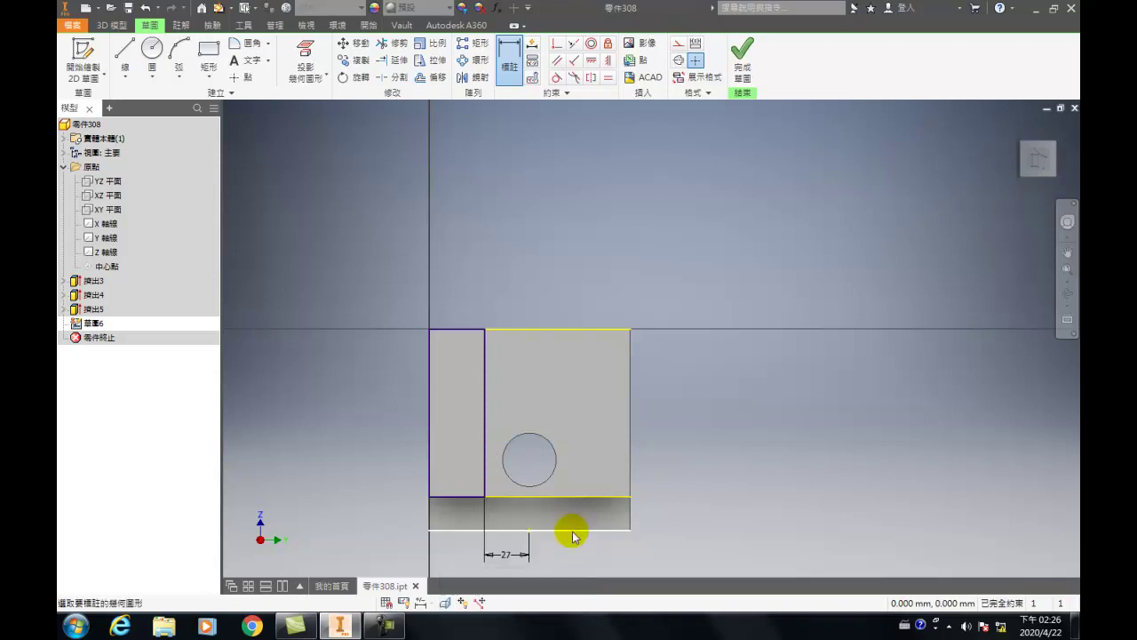
key(Escape)
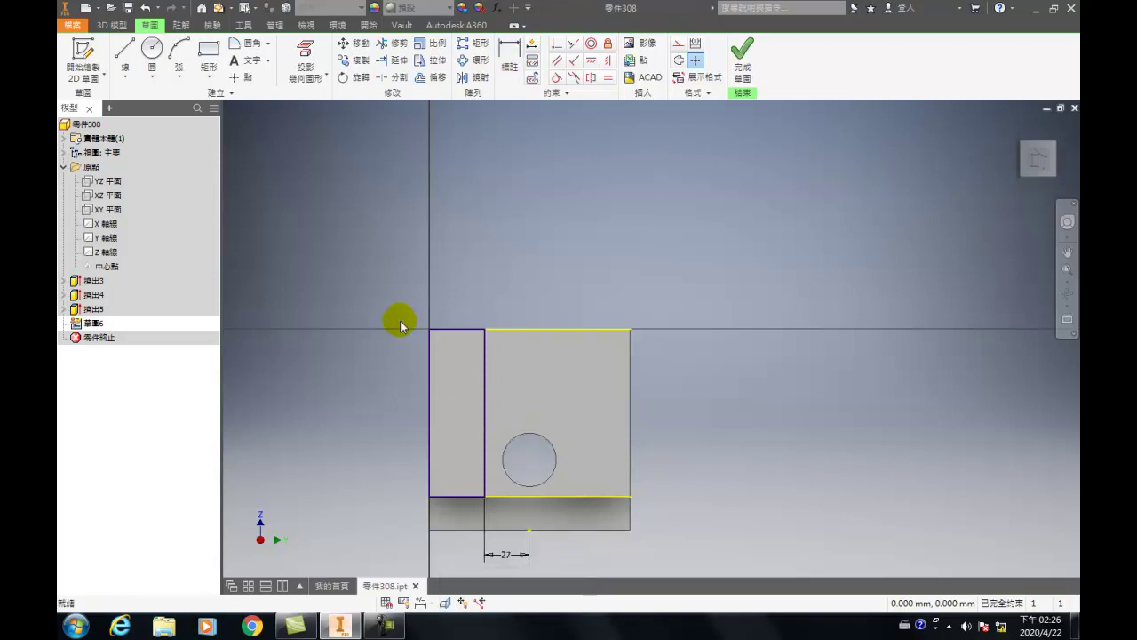
click(125, 76)
click(179, 76)
click(190, 100)
key(Escape)
- Project the hole's circular edge into the sketch
click(293, 87)
click(314, 99)
click(513, 434)
- Draw a 27 mm radius centre-point arc around the hole's centre, from the rectangle's inner side to just below the face's lower edge
click(179, 76)
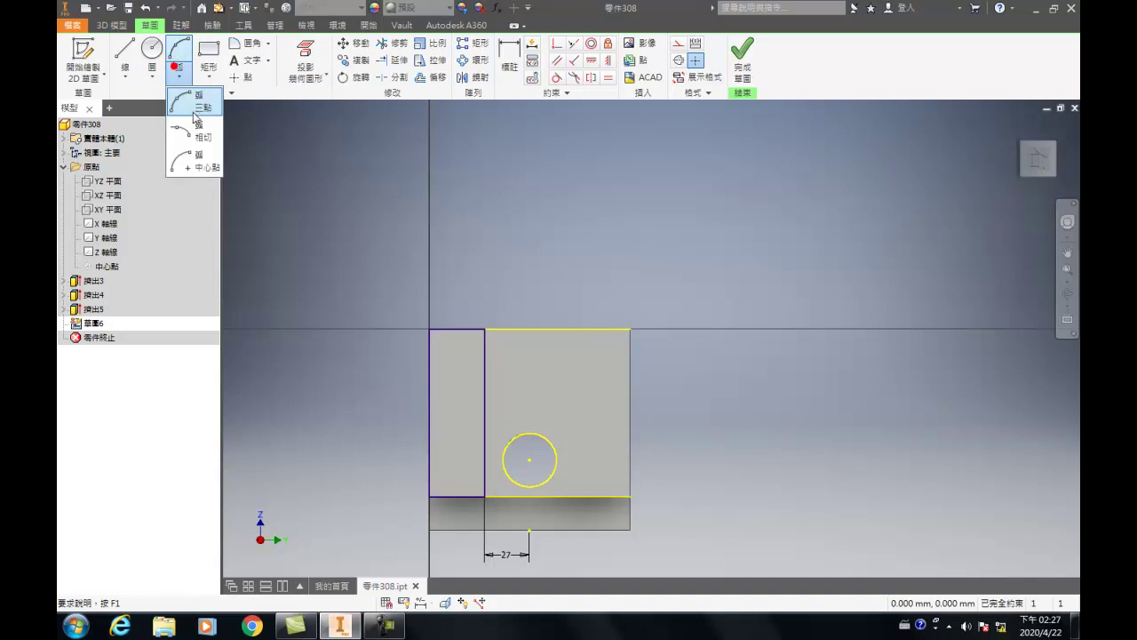
click(190, 101)
click(180, 77)
click(190, 149)
click(543, 458)
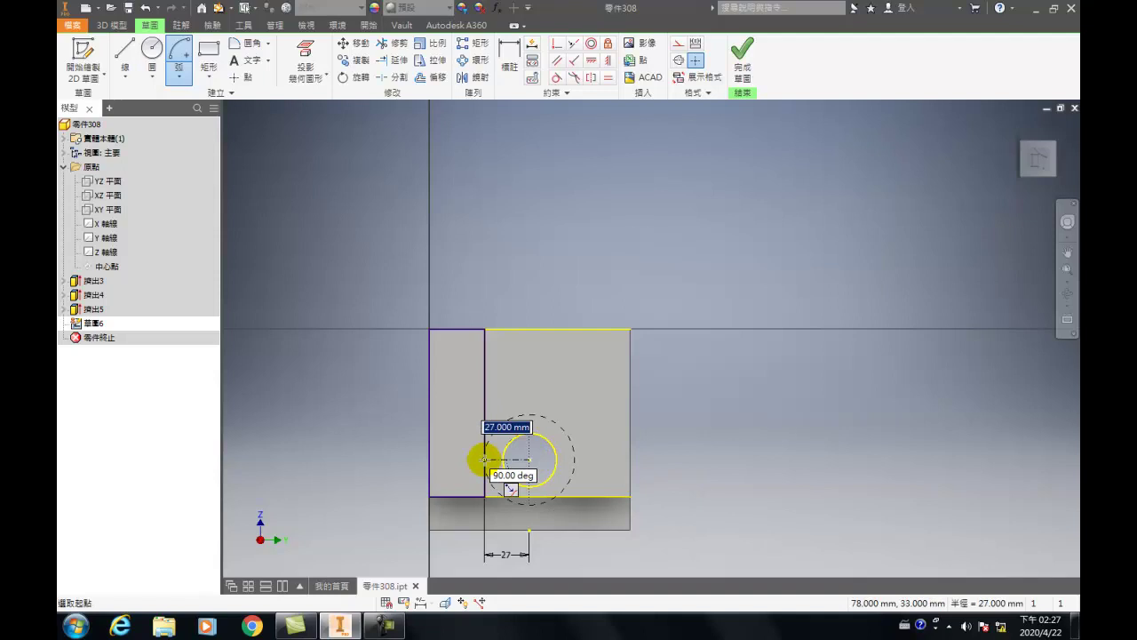
click(484, 460)
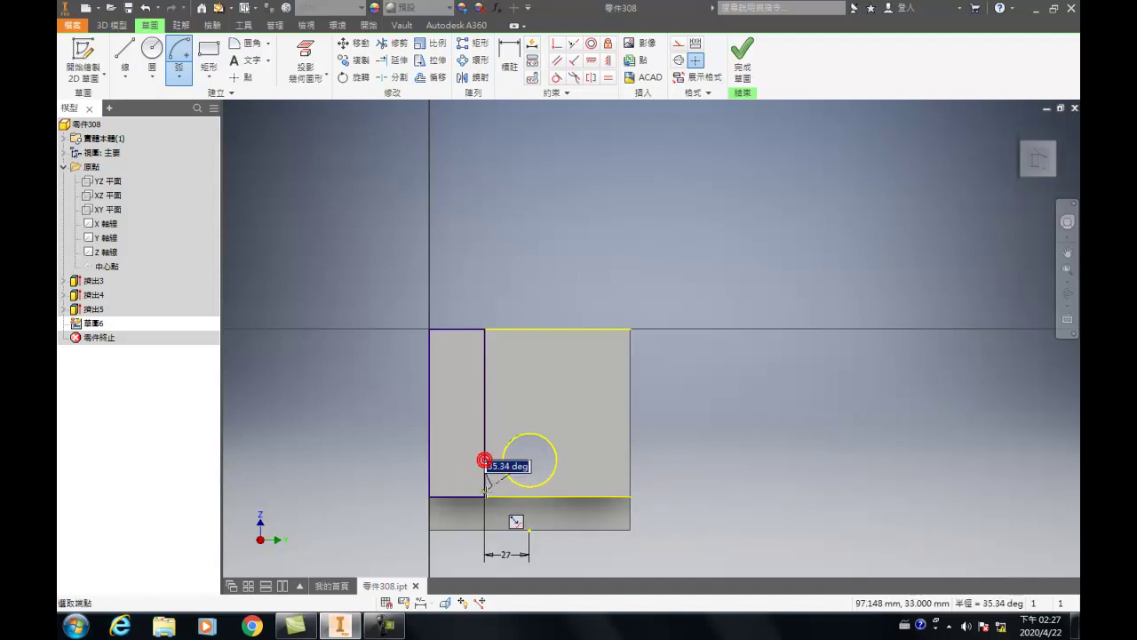
click(527, 504)
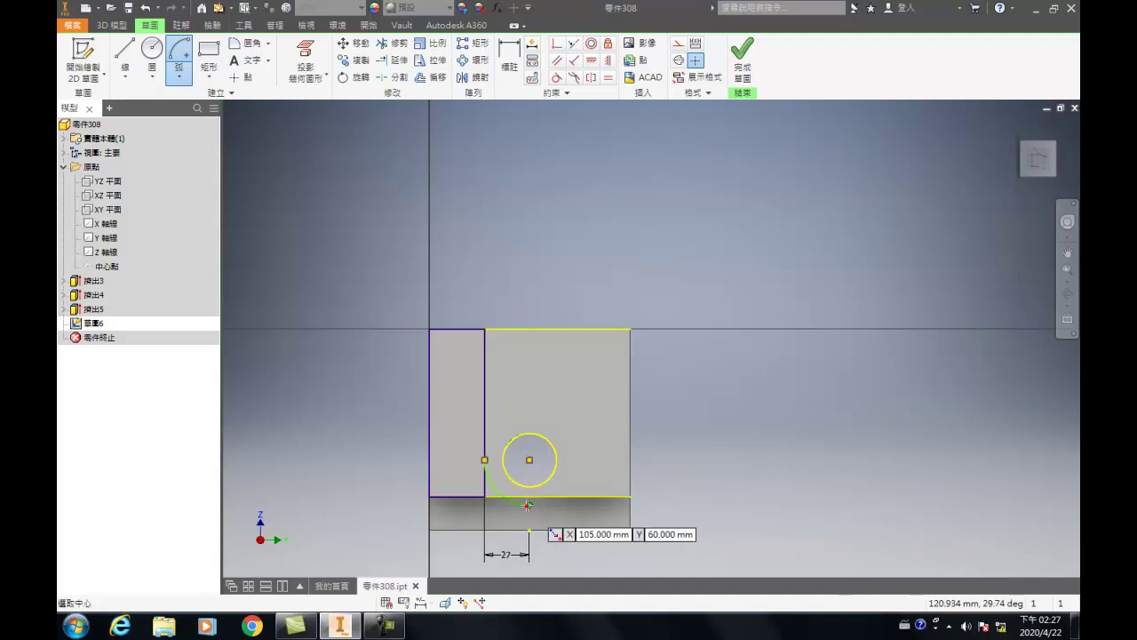
- Draw a line along the face's lower edge from the rectangle's inner corner to the arc, and trim the arc below that edge
key(l)
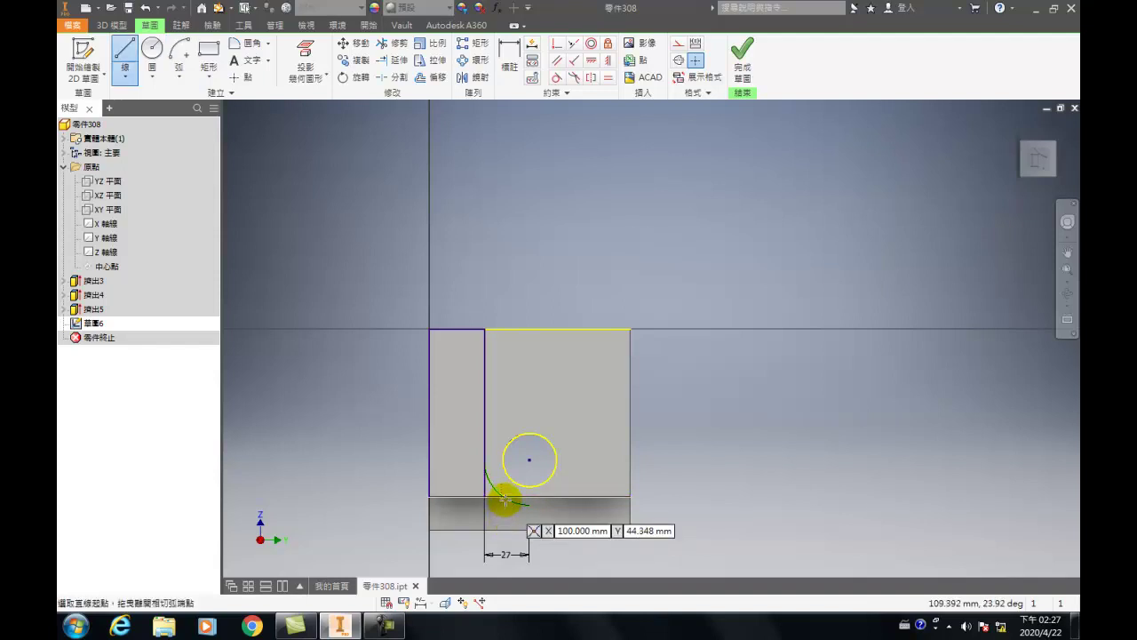
click(486, 512)
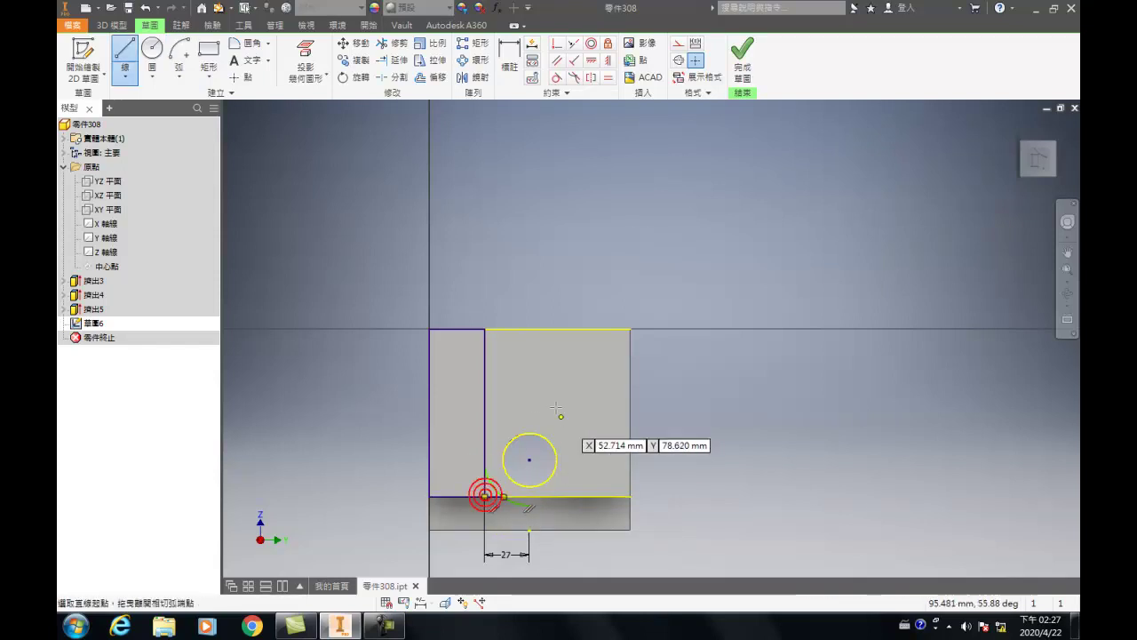
click(556, 77)
click(492, 485)
click(505, 470)
key(Escape)
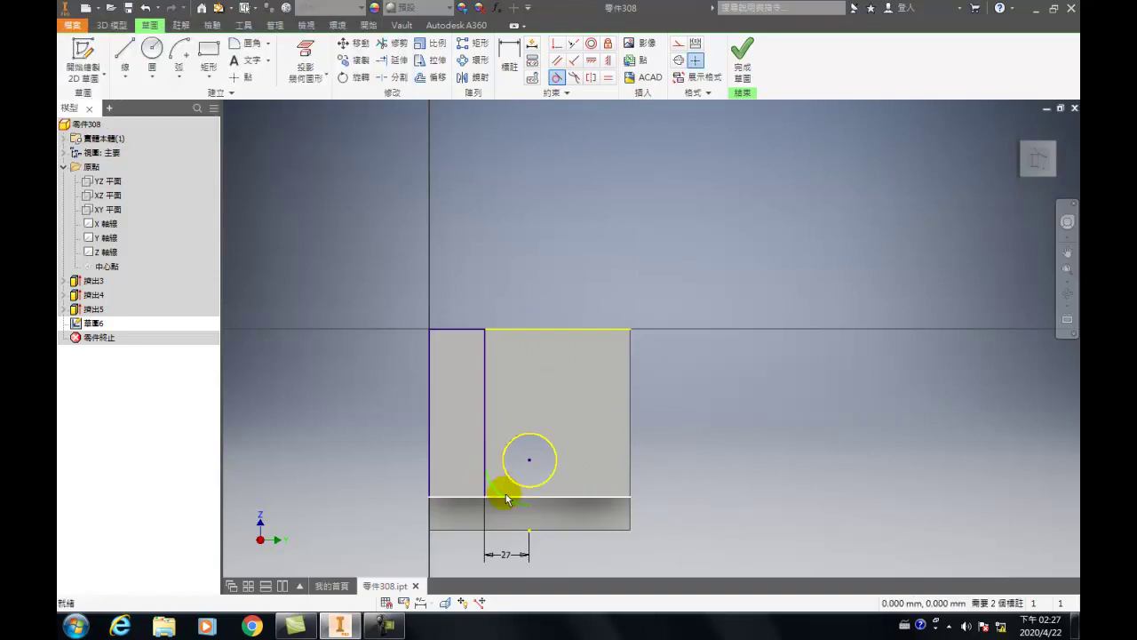
click(401, 43)
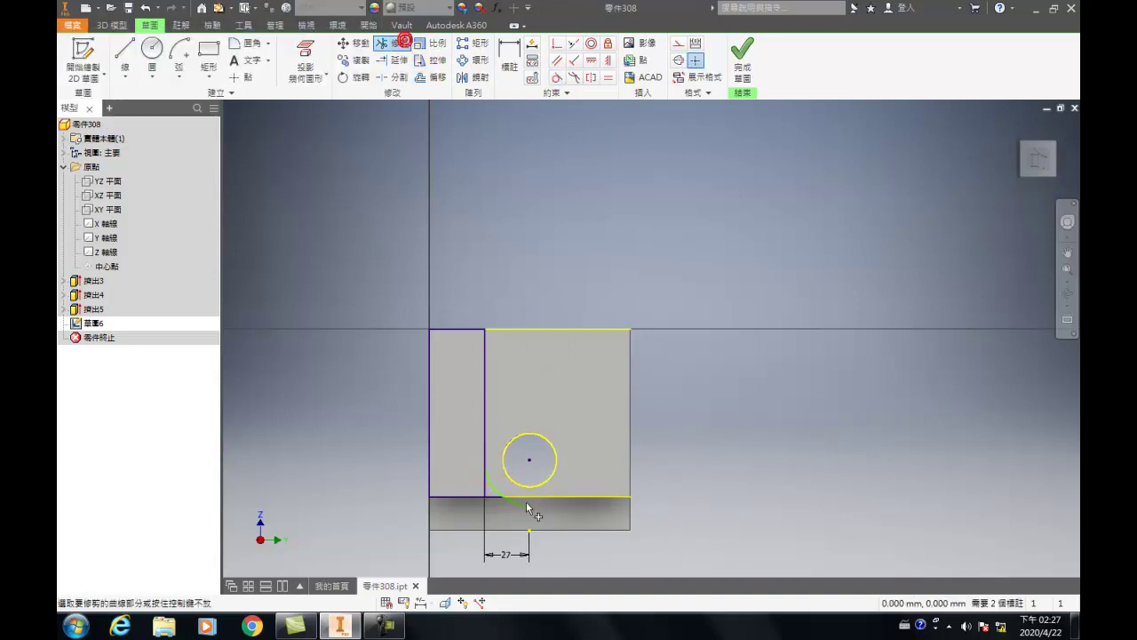
key(Escape)
- Make the arc tangent to the rectangle's inner vertical side and trim the side's segment below the tangent point
scroll(482, 464, up, 3)
click(594, 57)
key(Escape)
click(556, 77)
click(481, 471)
click(477, 482)
key(Escape)
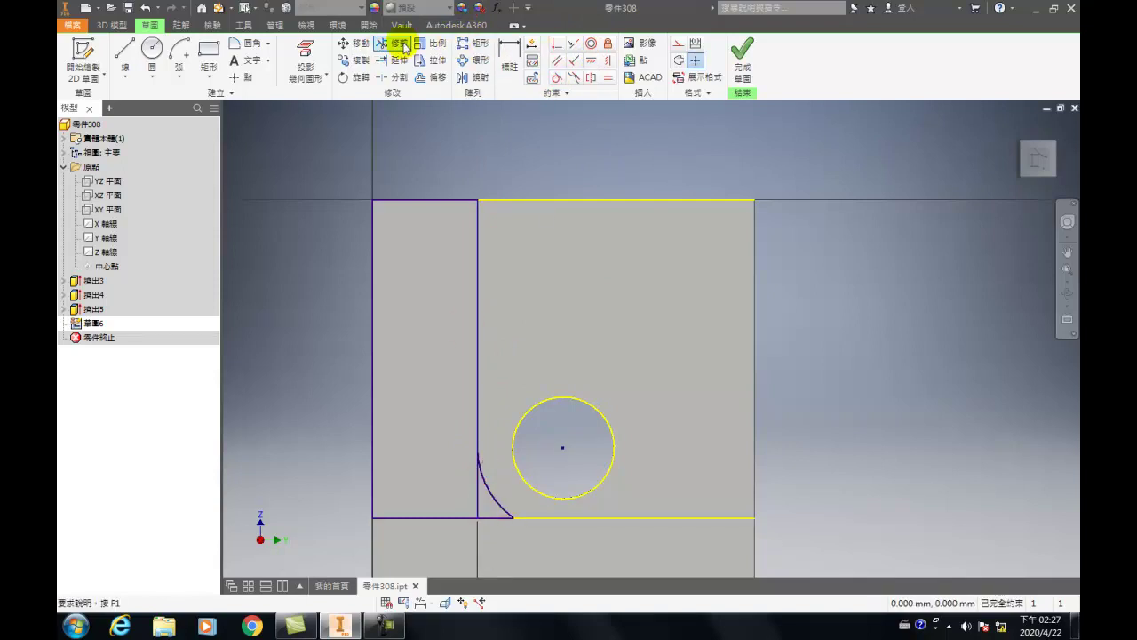
click(402, 45)
click(478, 505)
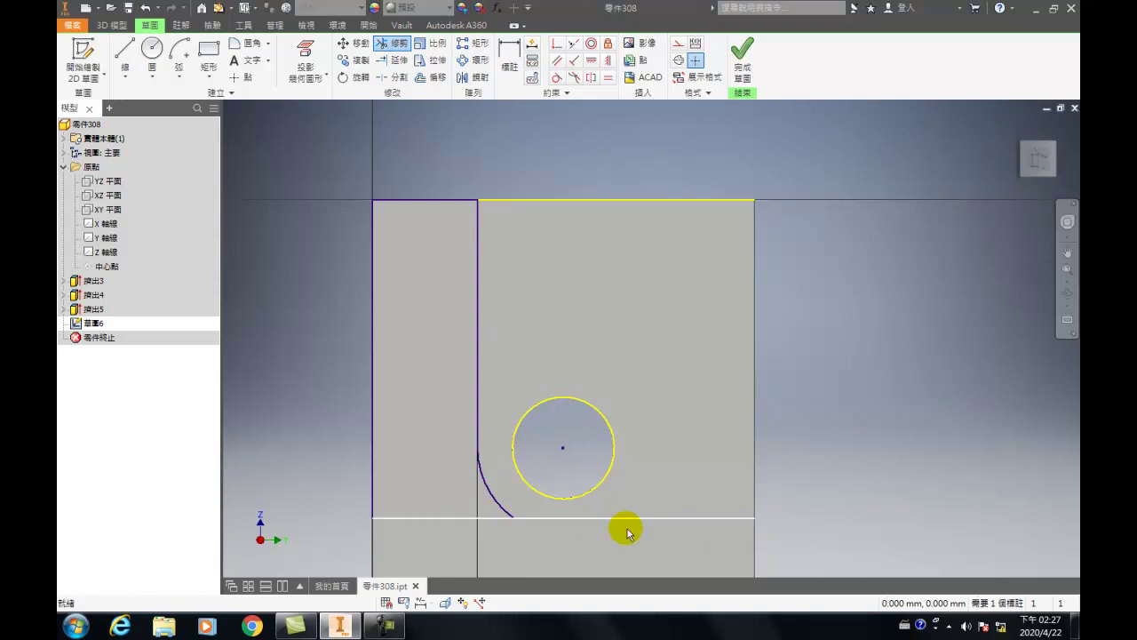
- Extrude the arc-bounded profile as a cut into the block with a distance of (90-30)/2 mm
shift+middle_drag(527, 477, 492, 471)
key(e)
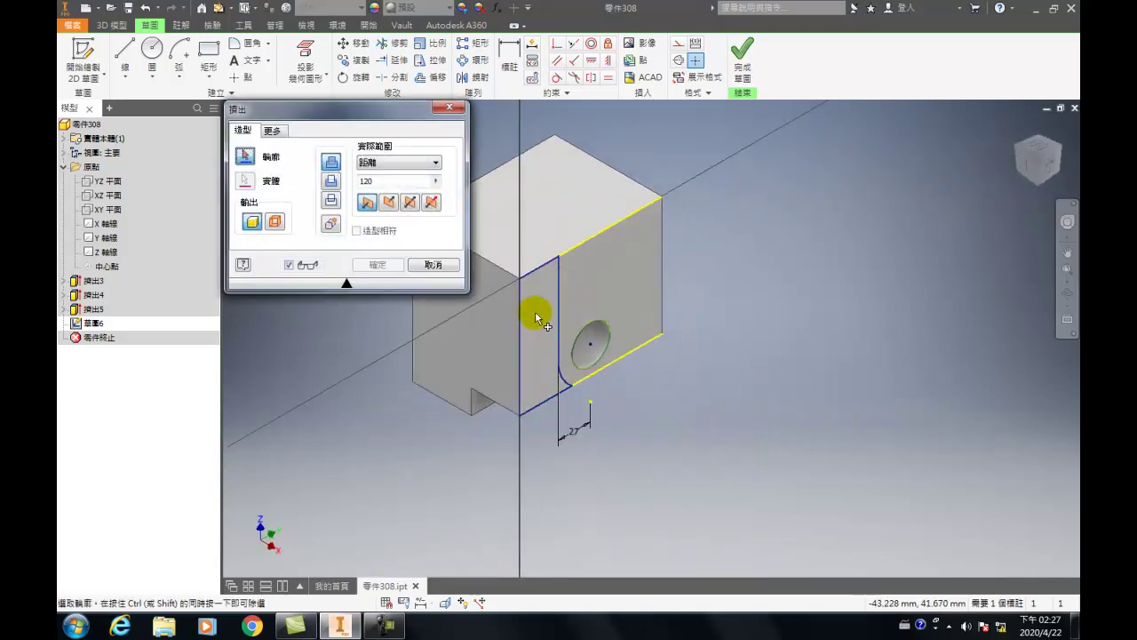
click(388, 204)
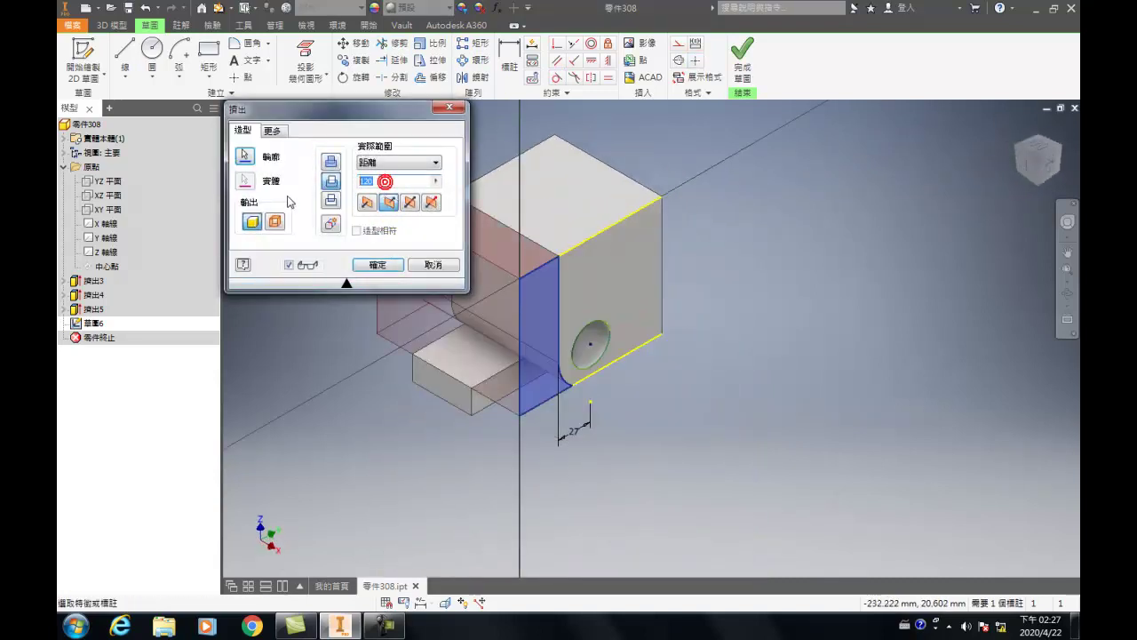
click(340, 280)
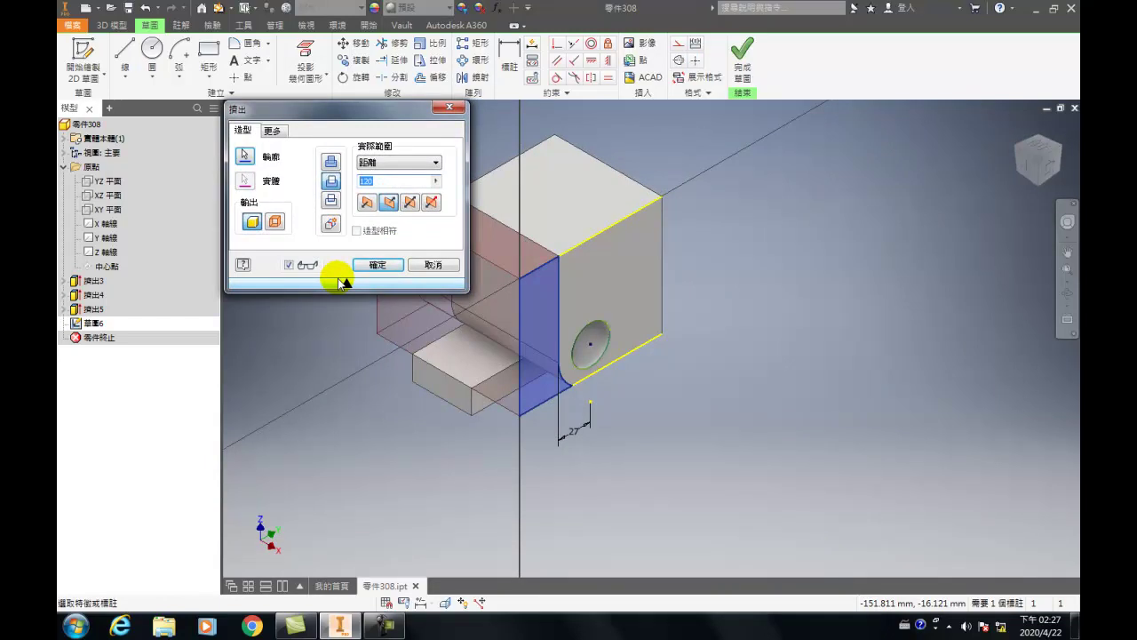
text(-)
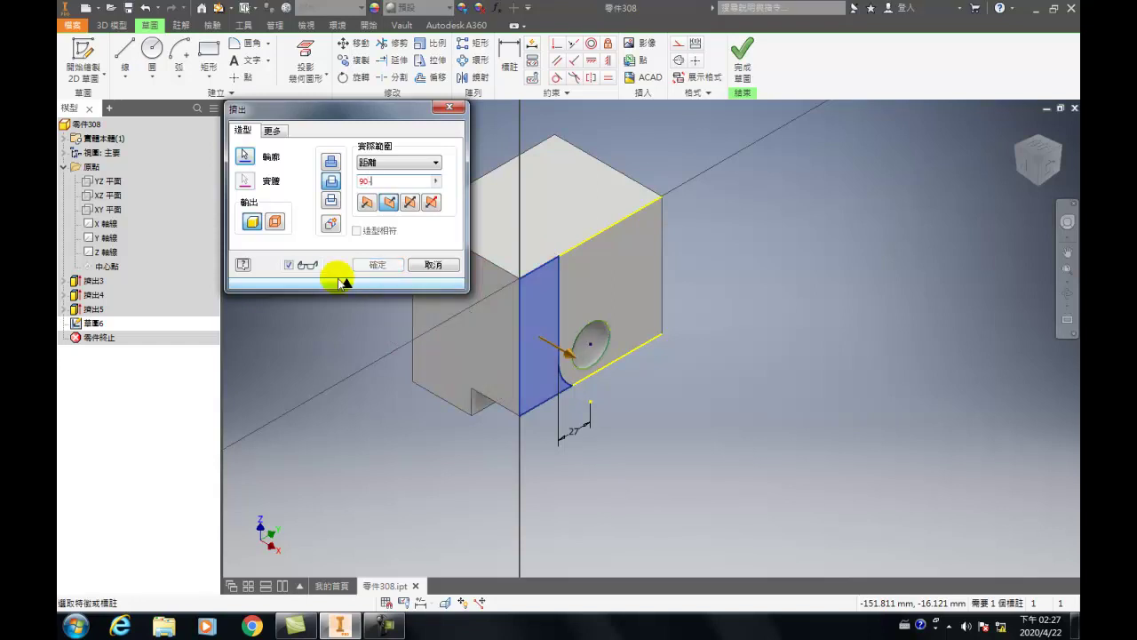
click(342, 283)
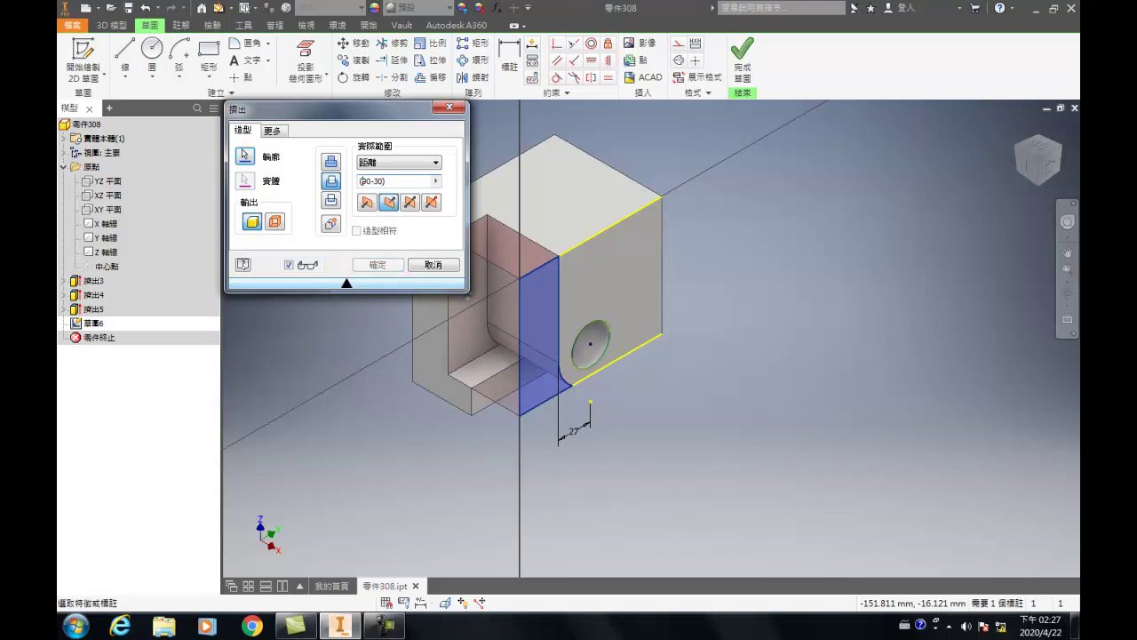
text(()
click(345, 284)
text(/2)
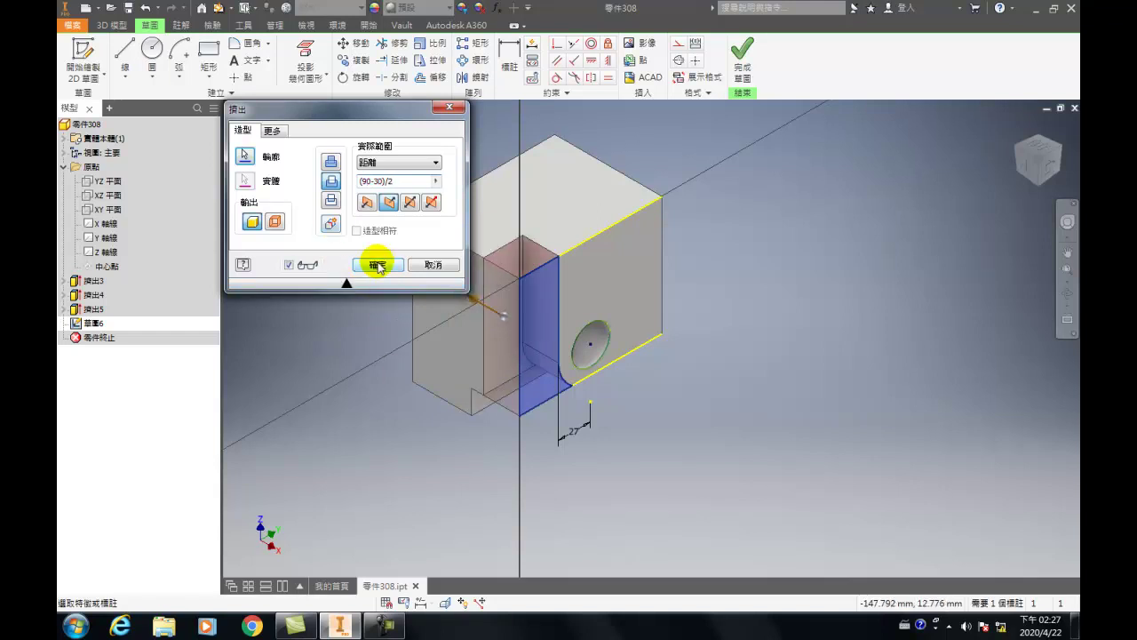
click(378, 265)
- Start a sketch on the block's stepped end face adjoining the side cut
key(F4)
drag(568, 386, 701, 317)
click(538, 321)
click(618, 308)
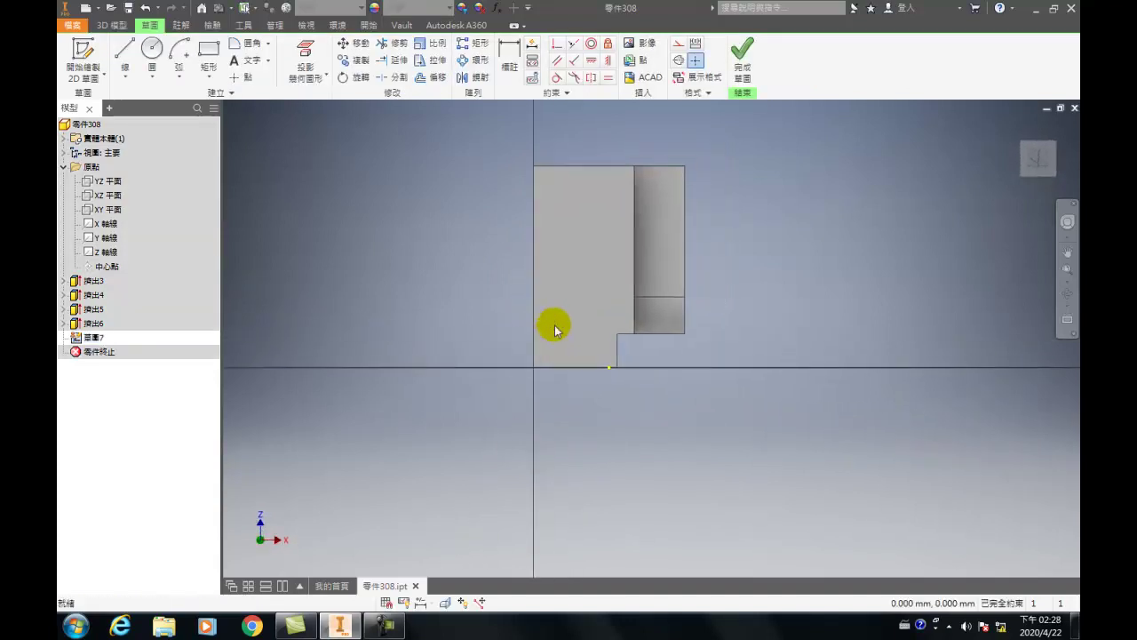
scroll(508, 361, up, 3)
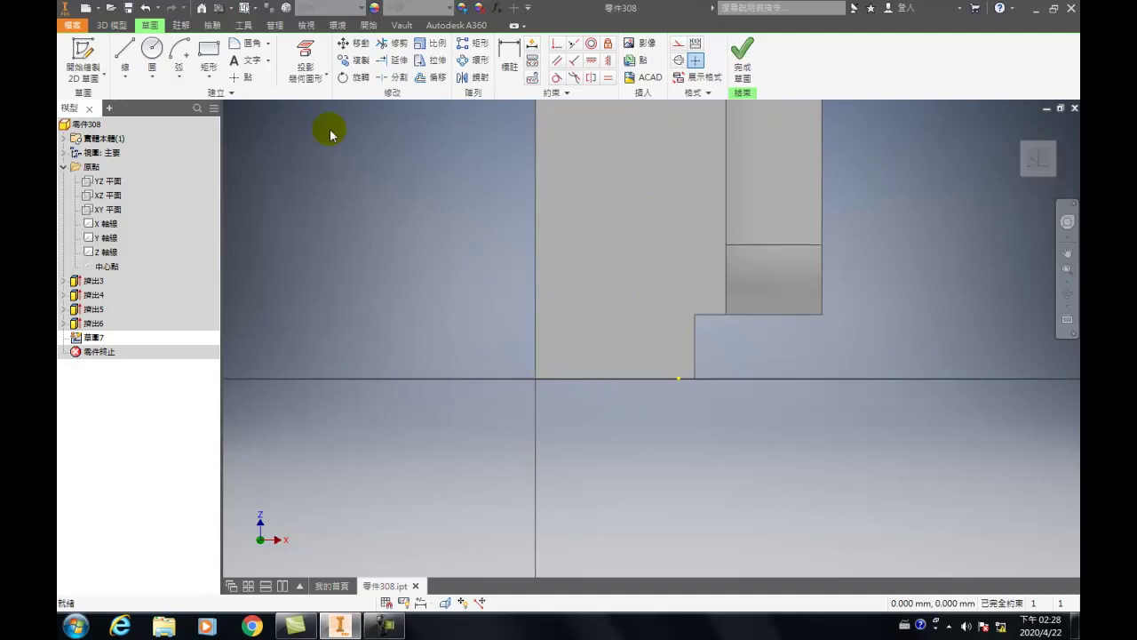
- Draw a 20 by 12 mm two-point rectangle rising from the bottom edge of the stepped face
click(210, 76)
click(224, 98)
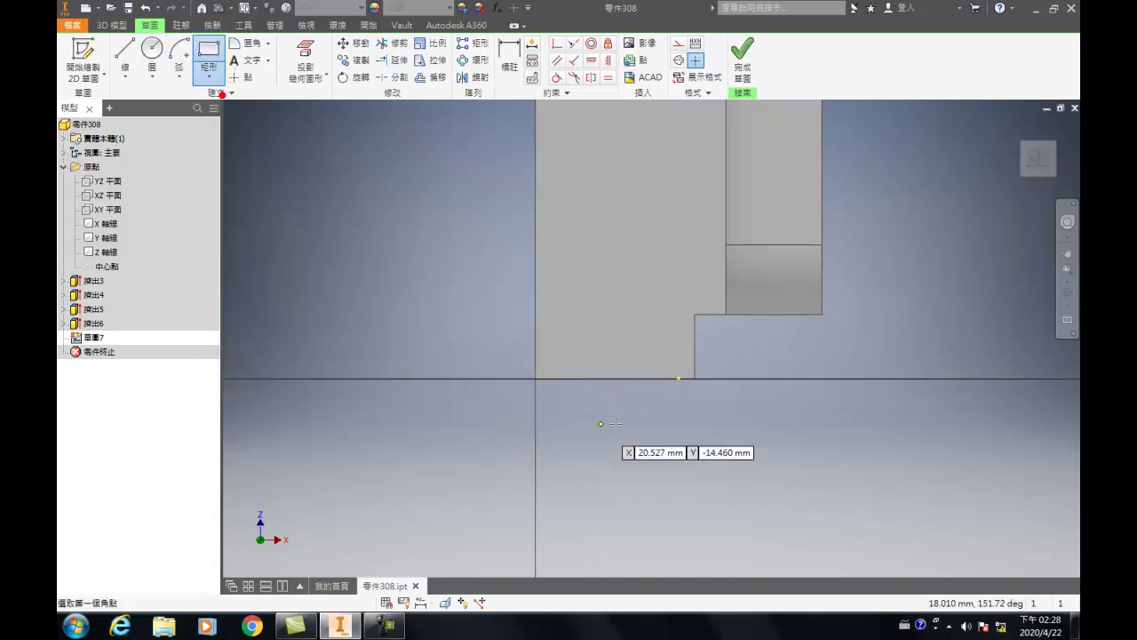
click(648, 379)
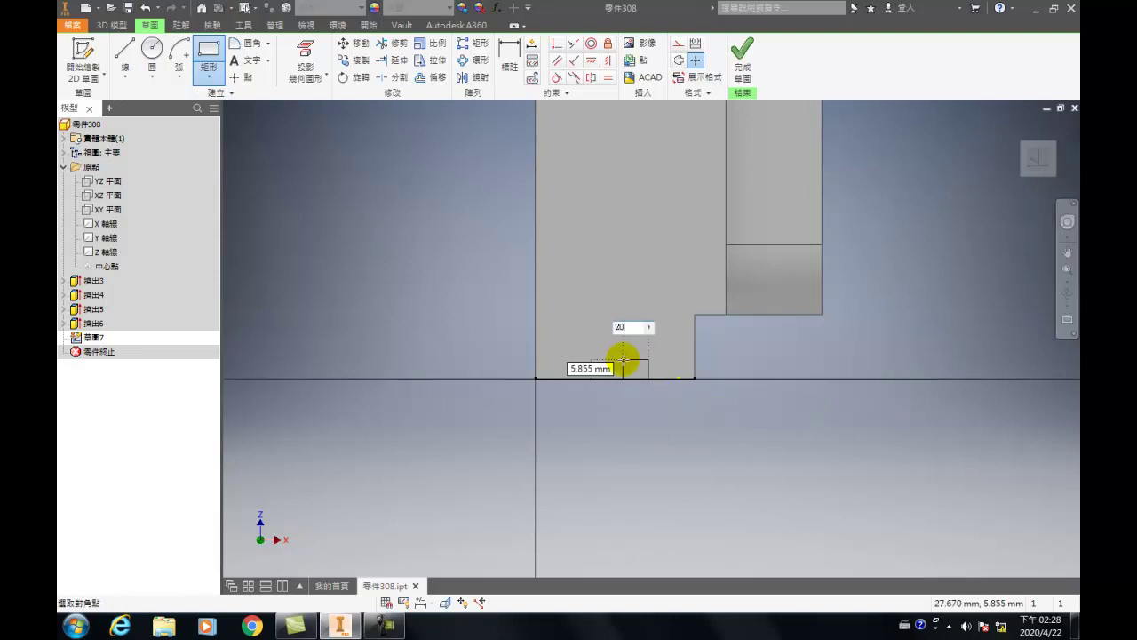
key(Tab)
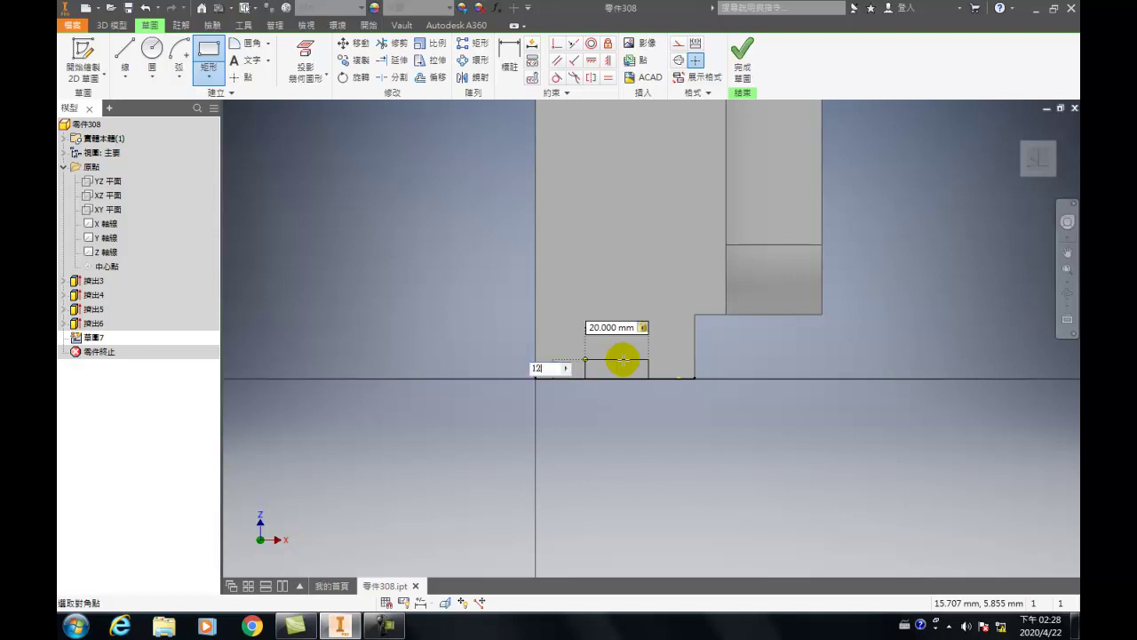
key(Tab)
key(Return)
key(Escape)
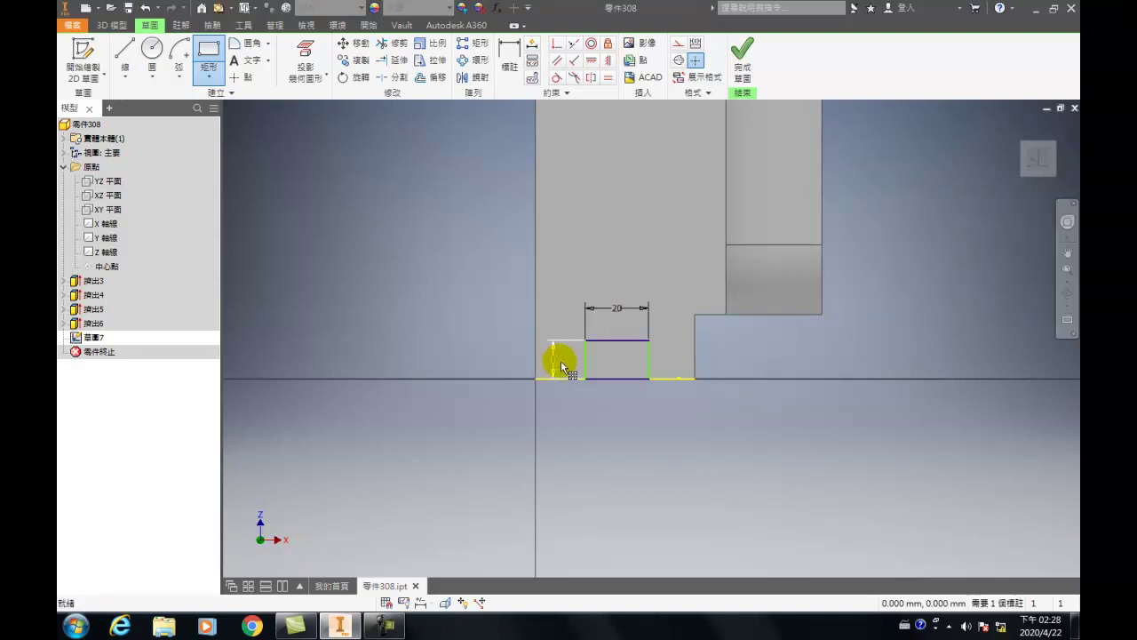
- Draw a second rectangle, 10 mm wide and 12 mm high, on the bottom edge beside the 20 mm wide one
click(208, 53)
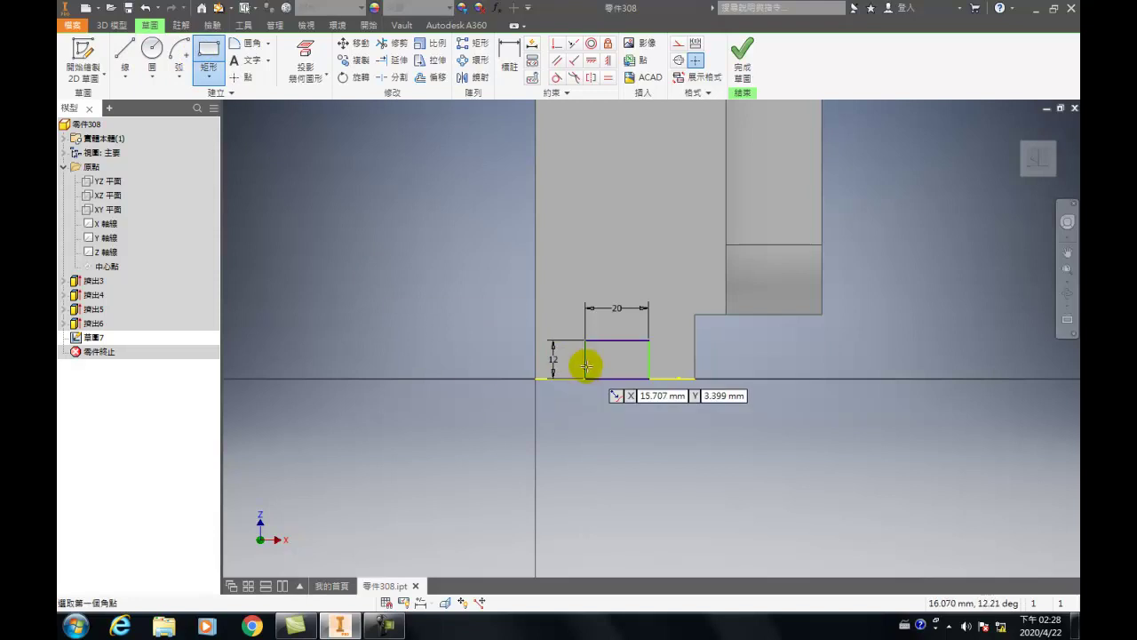
scroll(584, 365, up, 4)
click(502, 407)
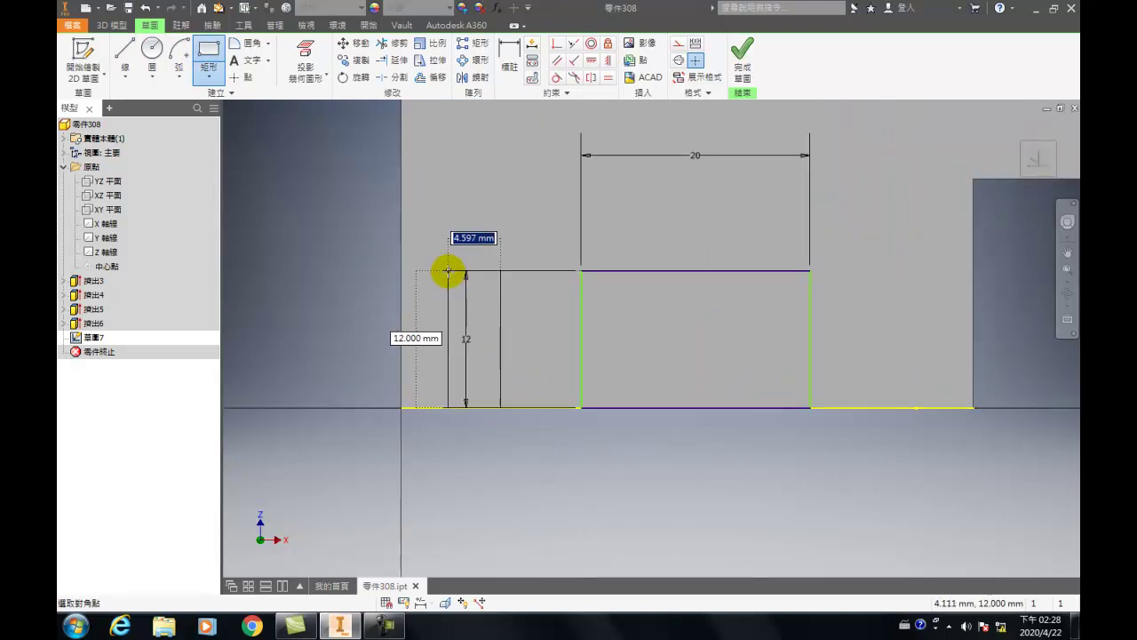
text(12)
key(Tab)
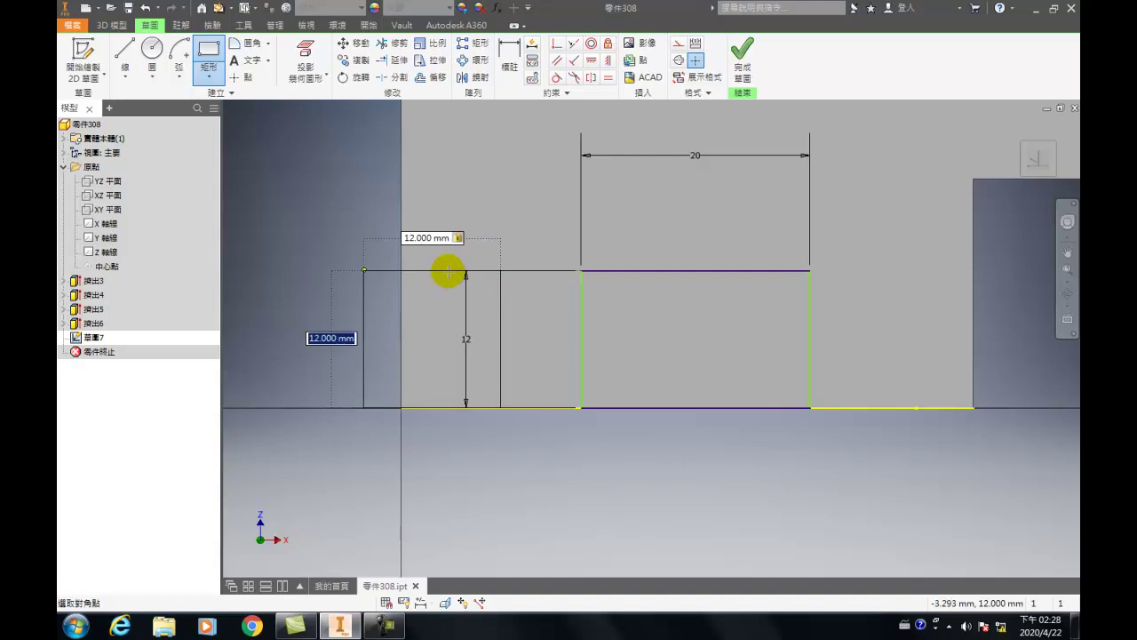
key(Tab)
key(Tab)
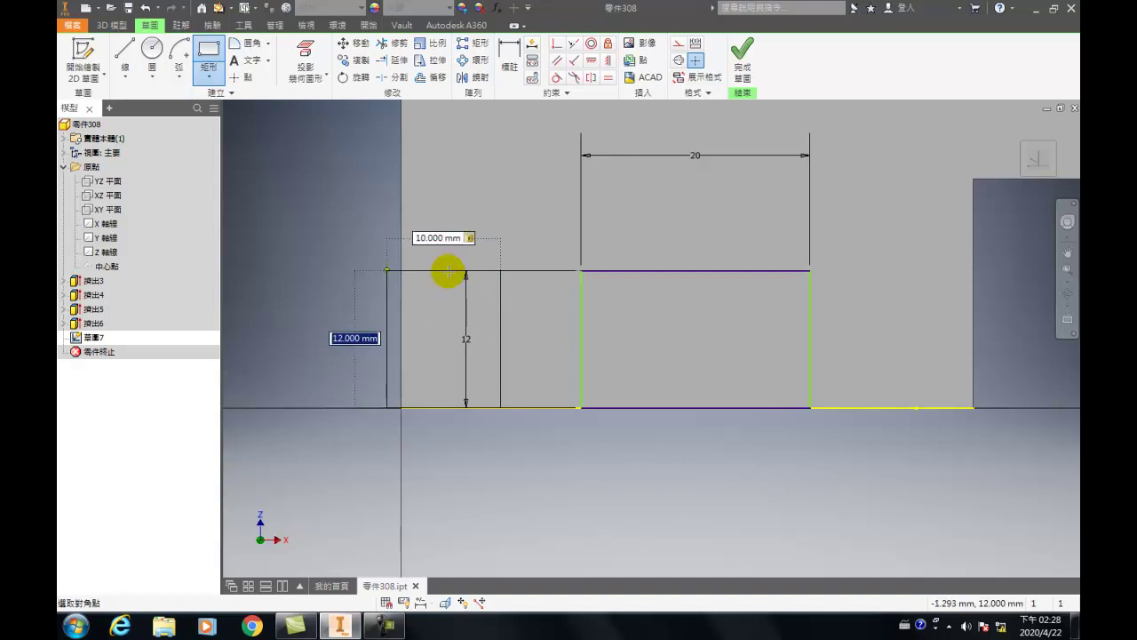
key(Return)
key(Escape)
- Shift both rectangles along the bottom edge and delete the 10 mm wide one
drag(503, 312, 934, 321)
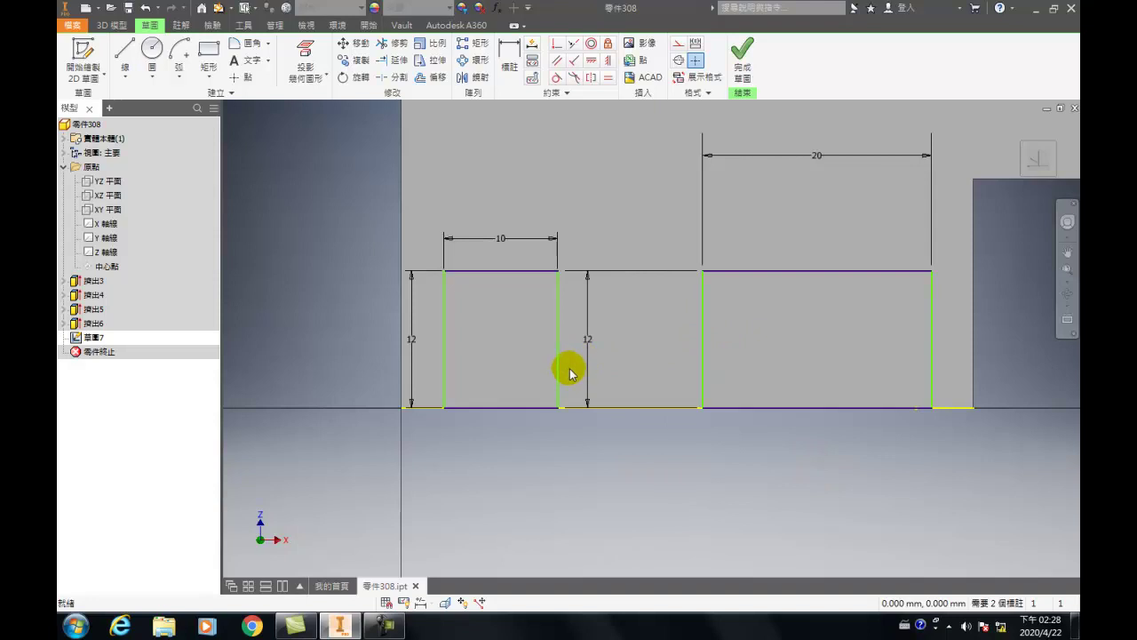
drag(561, 362, 604, 367)
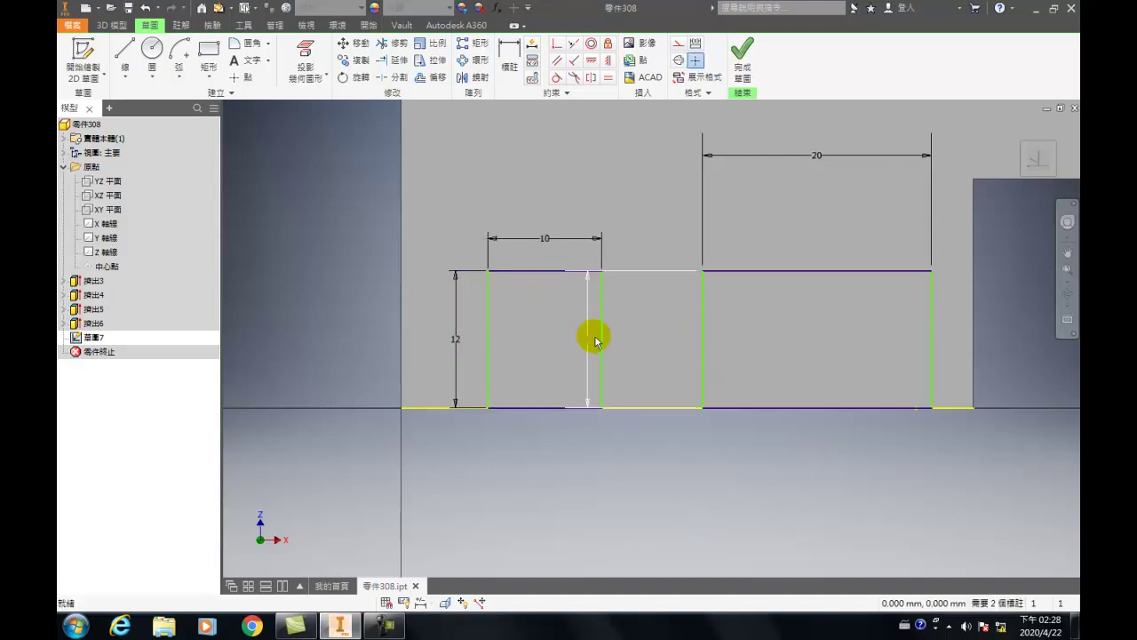
drag(571, 300, 449, 216)
key(Delete)
- Move the remaining rectangle along the bottom edge and dimension its height at 12 mm
drag(703, 304, 546, 311)
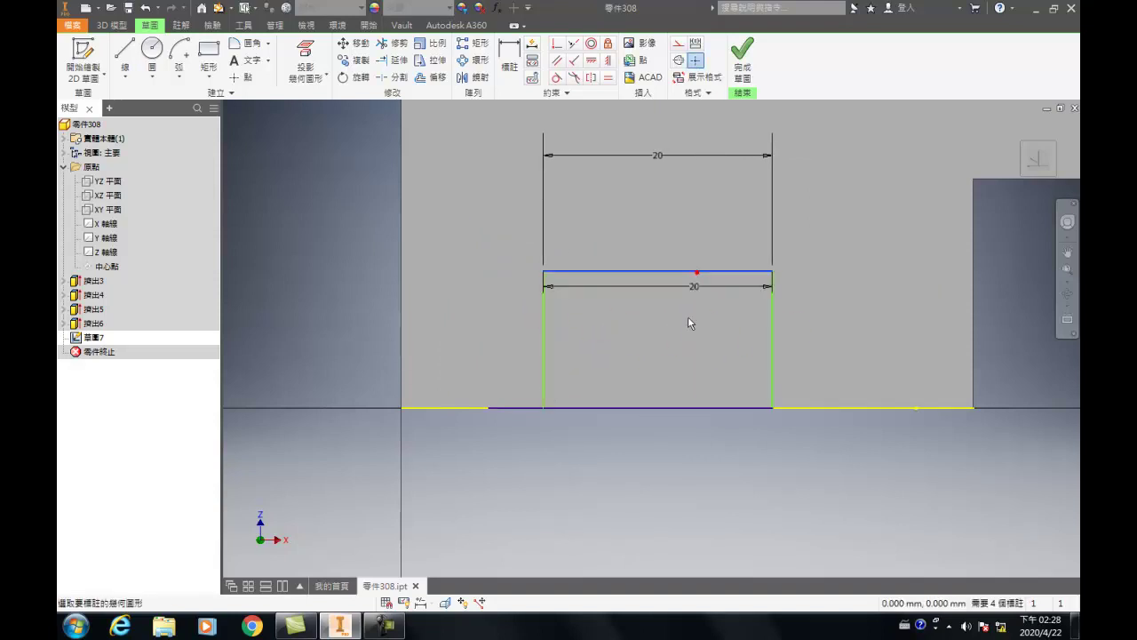
click(698, 271)
click(667, 408)
click(681, 366)
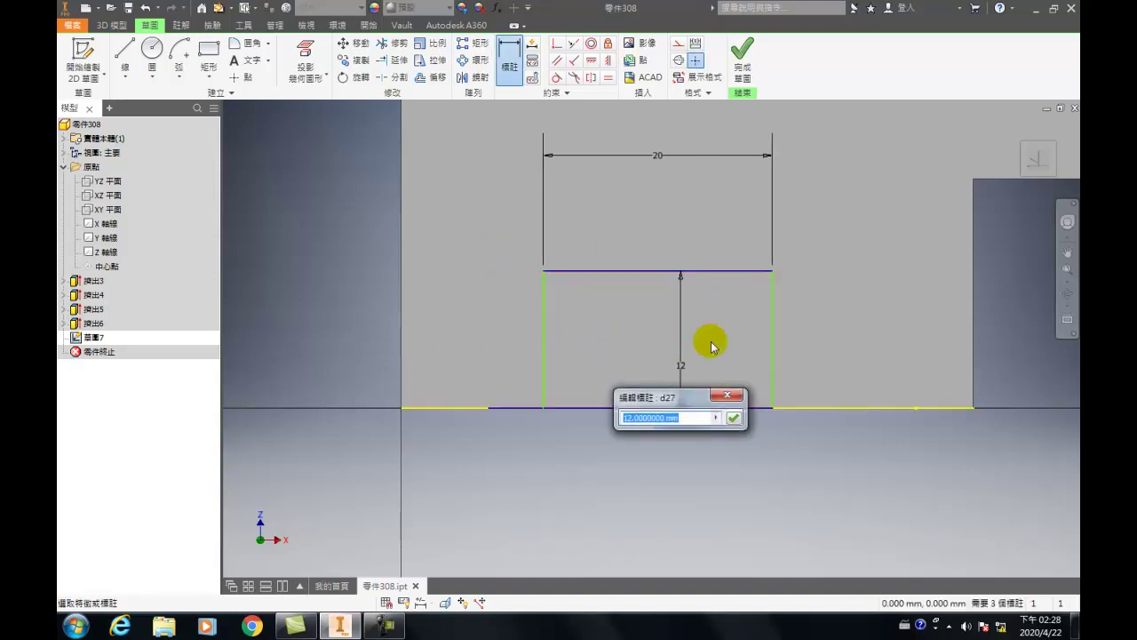
key(Return)
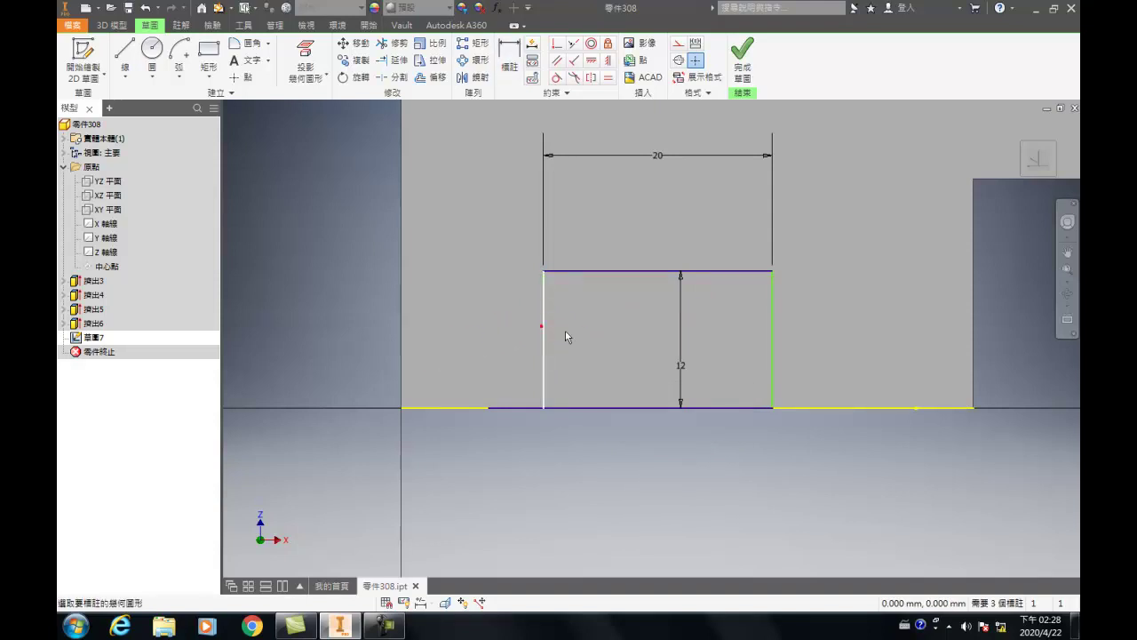
- Dimension the rectangle's nearer vertical side 20 mm from the vertical edge of the lower notch
click(540, 326)
key(Escape)
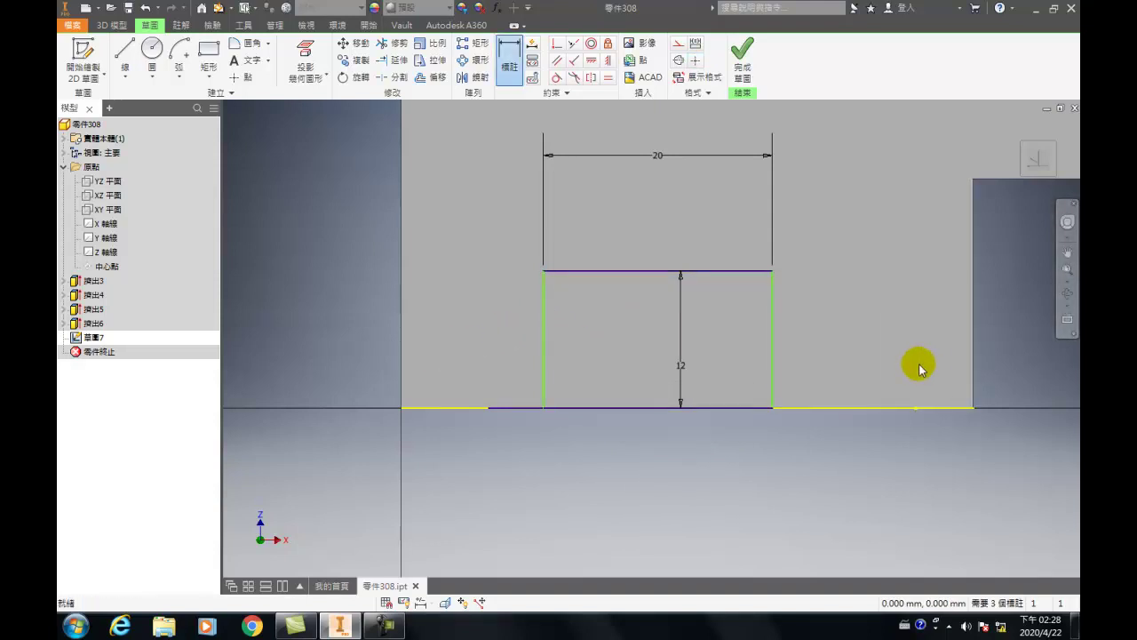
click(973, 342)
click(773, 349)
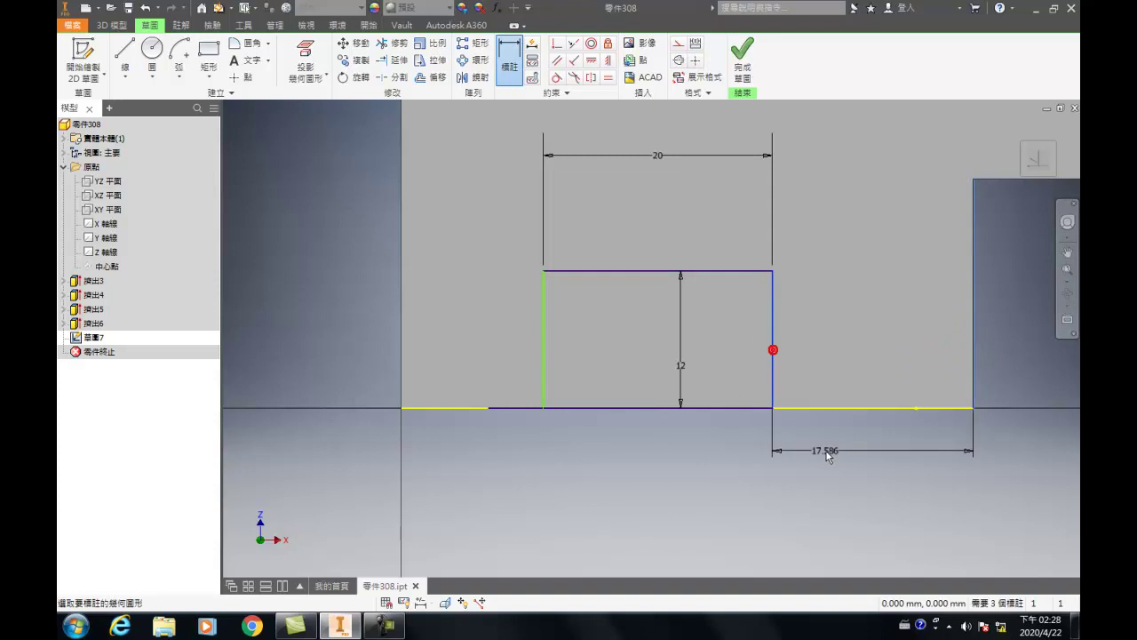
click(826, 451)
text(20)
key(Return)
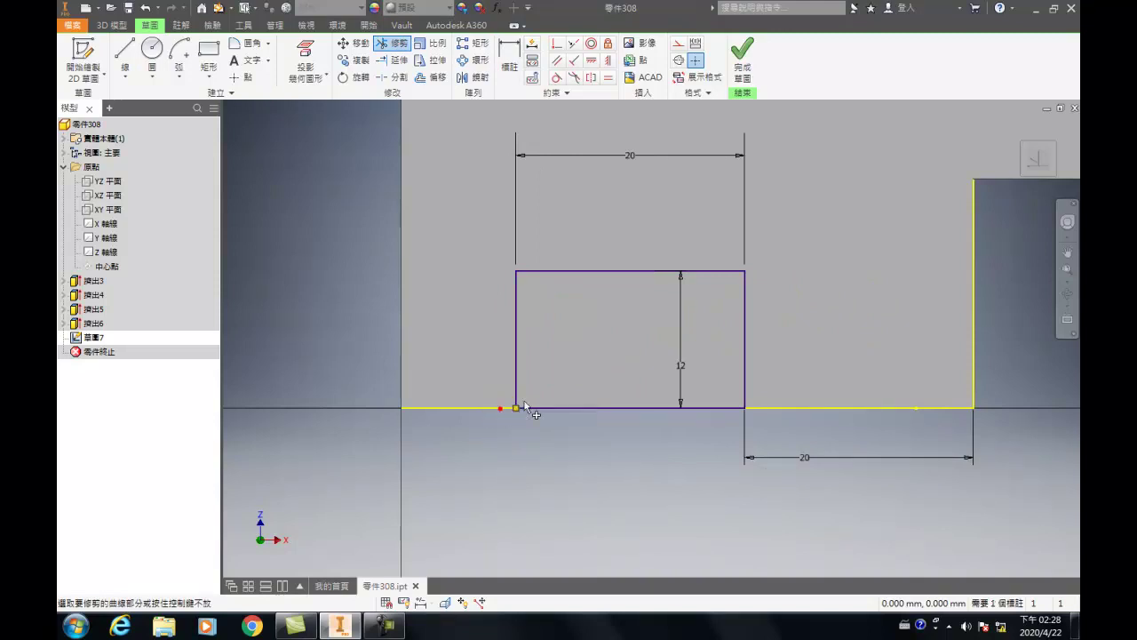
- Finish the sketch and extrude the 20 by 12 mm rectangle as a cut into the block's underside
click(745, 71)
key(e)
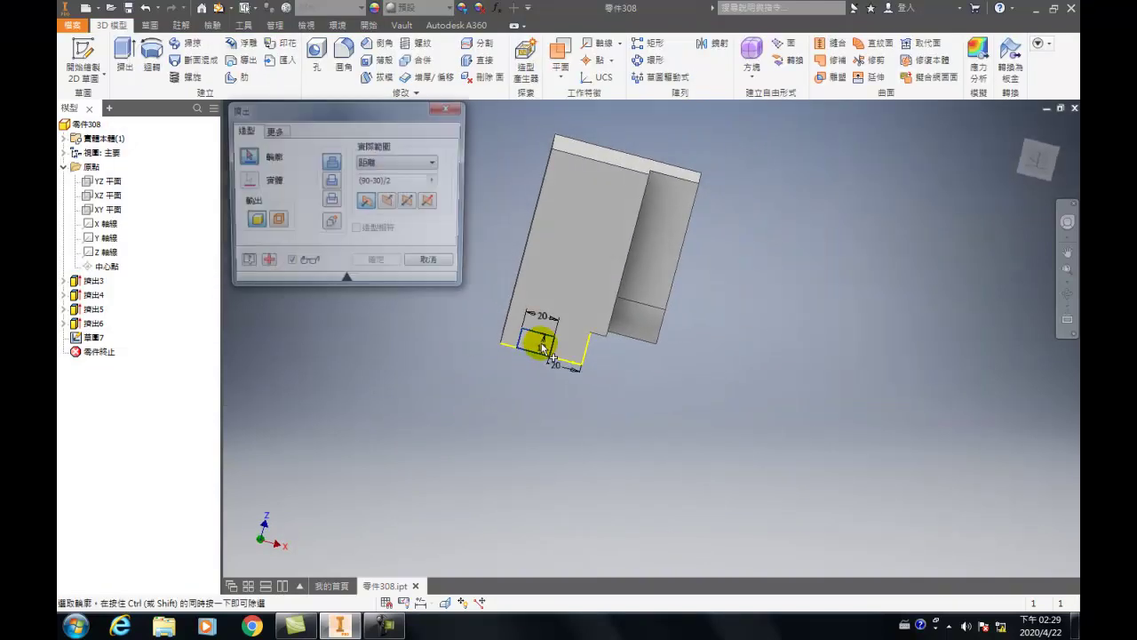
click(540, 346)
key(F4)
drag(656, 352, 813, 318)
click(387, 204)
shift+middle_drag(589, 376, 480, 275)
click(374, 266)
- Start a sketch on the block's uncut side face containing the hole, opposite the arc-bounded side cut
shift+middle_drag(368, 261, 632, 399)
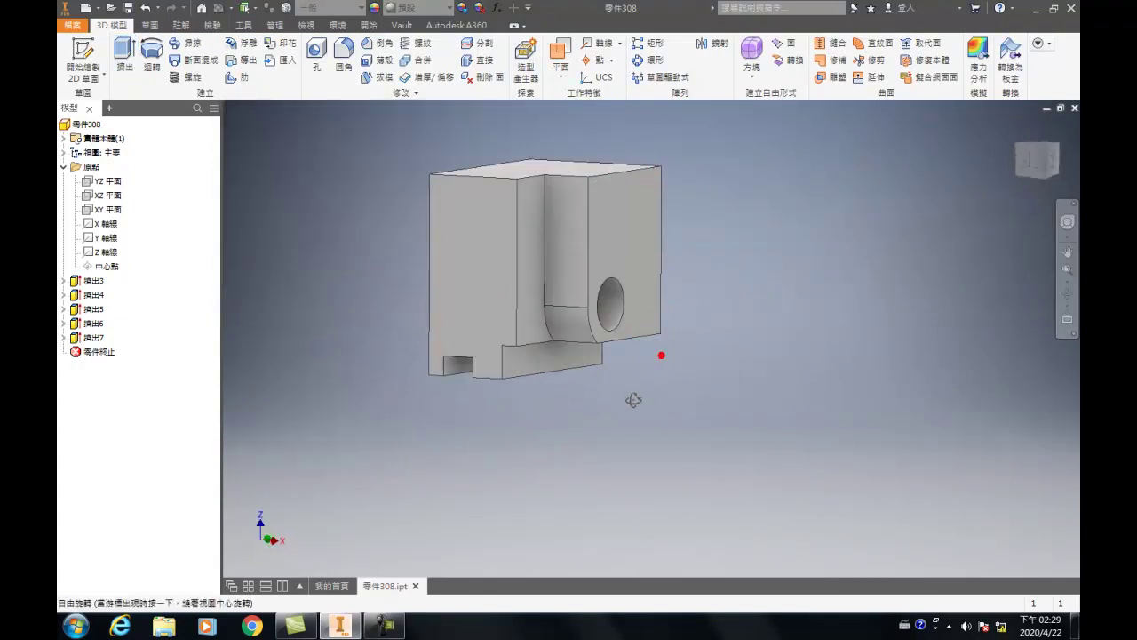
click(1019, 123)
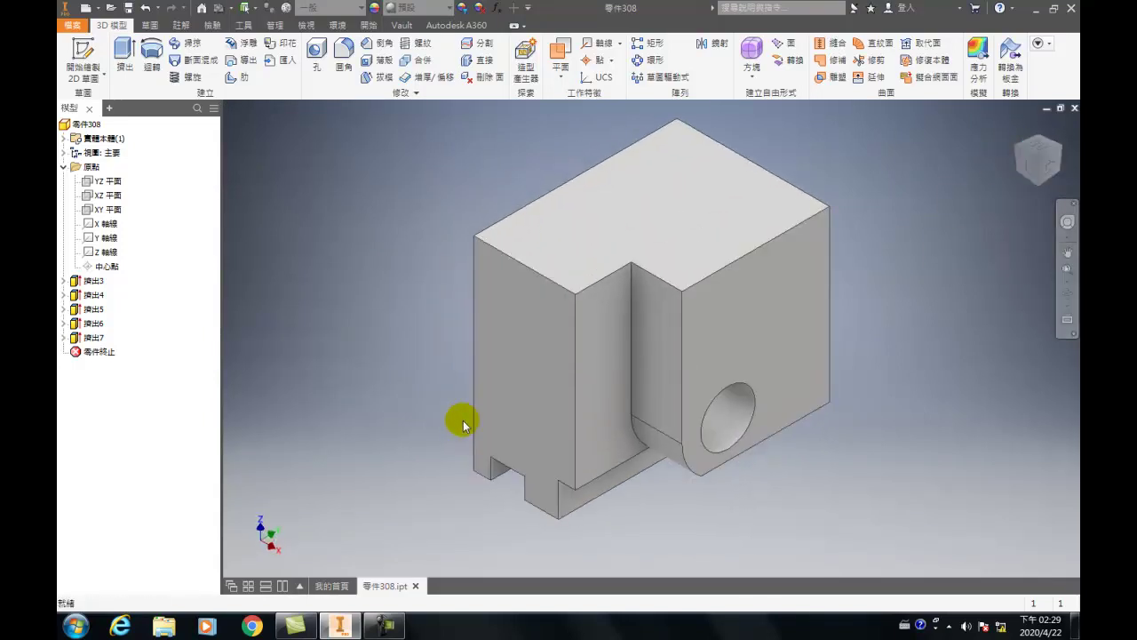
shift+middle_drag(516, 381, 688, 296)
click(689, 293)
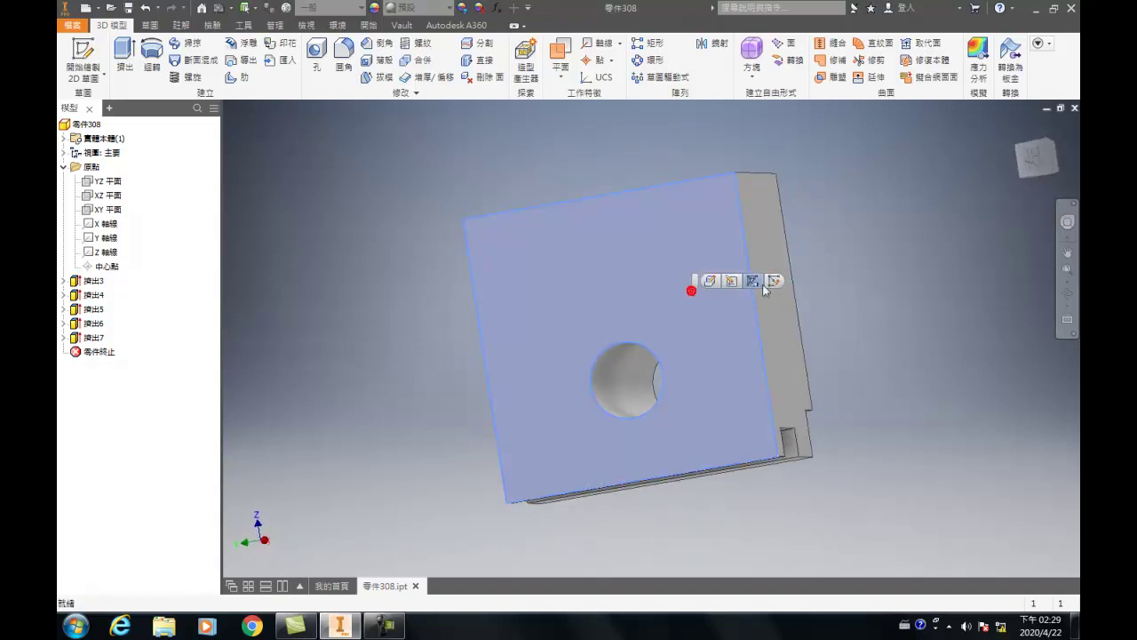
click(770, 283)
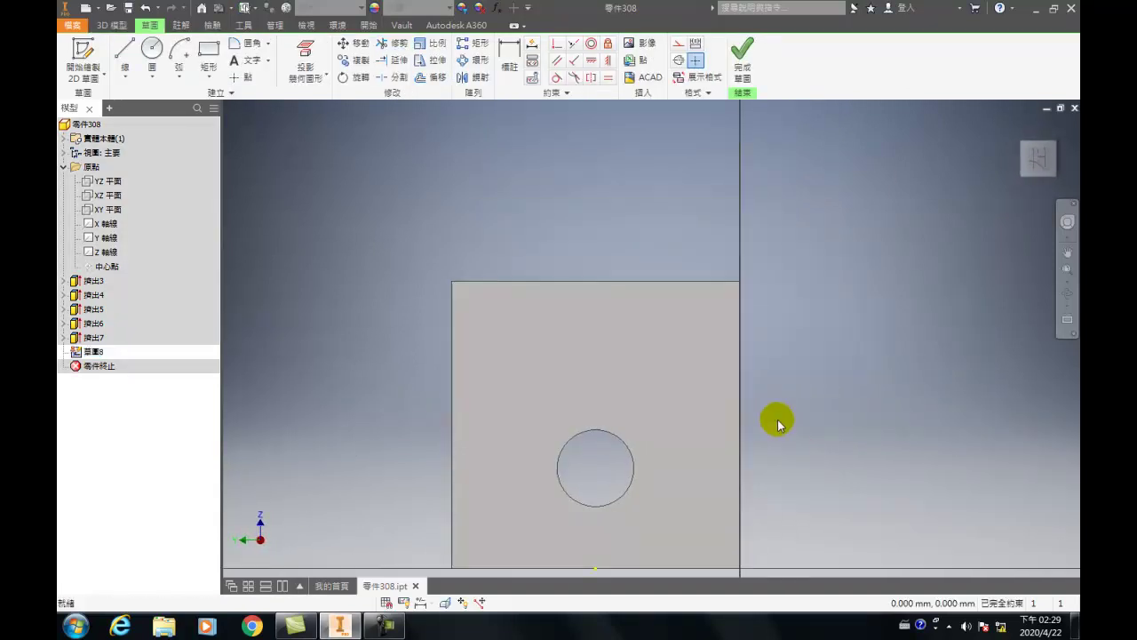
- Sketch a rectangle 33 mm wide and 35 mm high inward from the face's upper corner on the vertical reference line
middle_drag(778, 420, 770, 386)
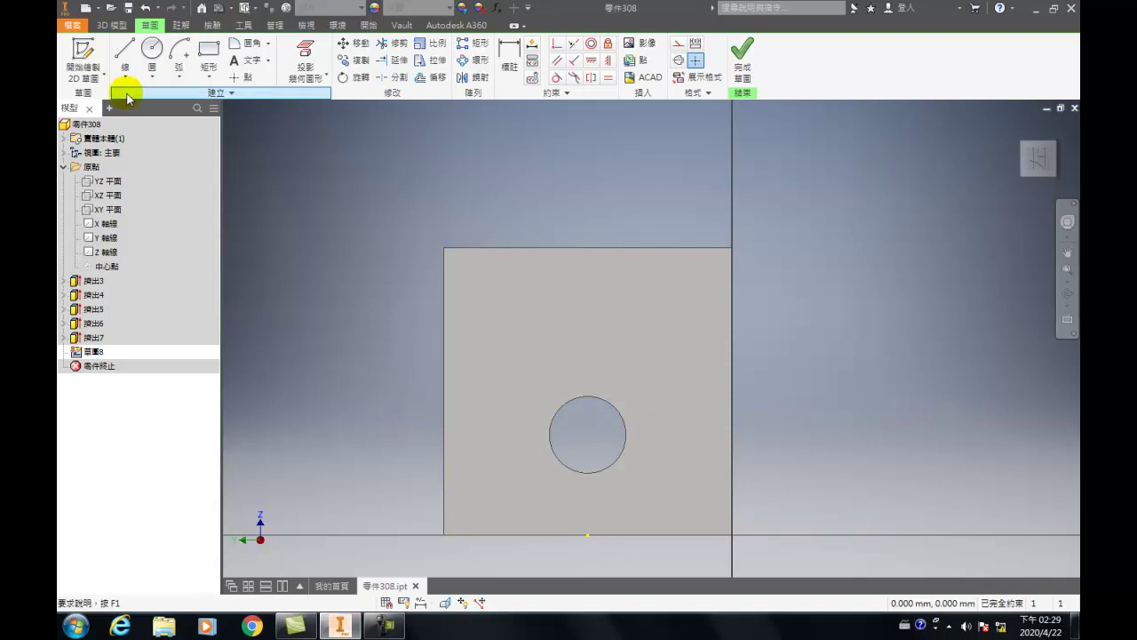
click(209, 78)
click(225, 104)
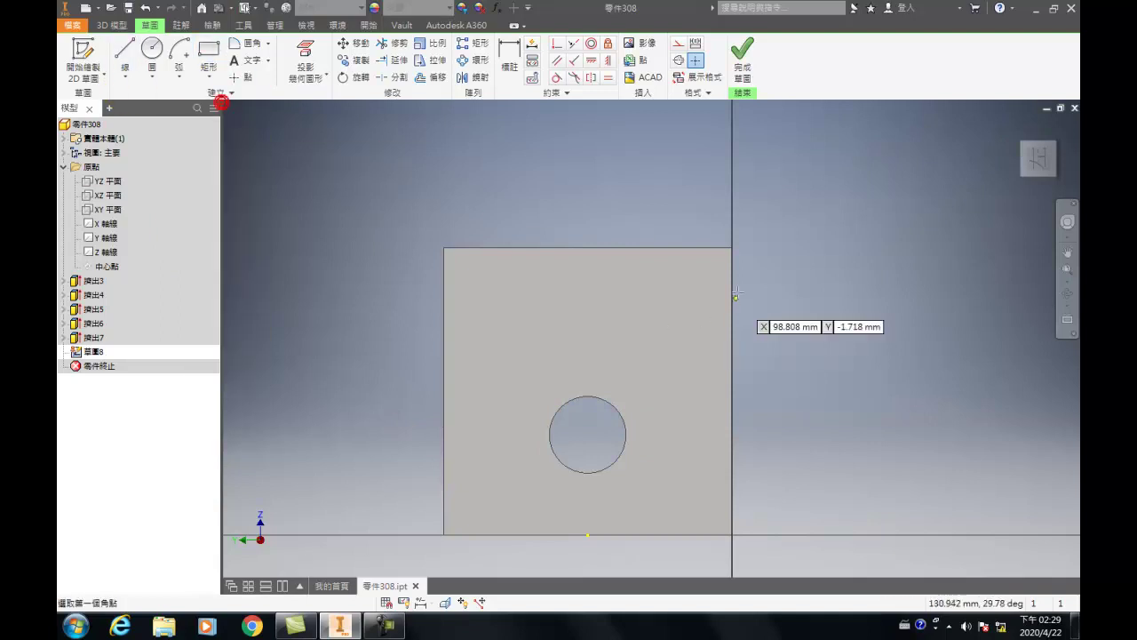
click(732, 247)
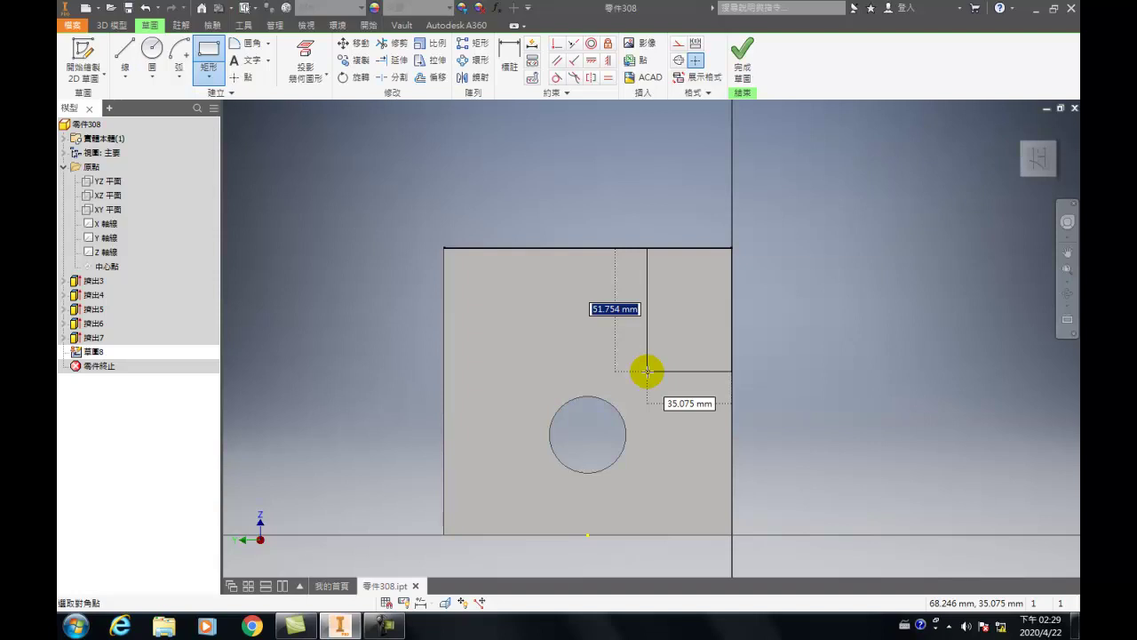
text(35)
key(Tab)
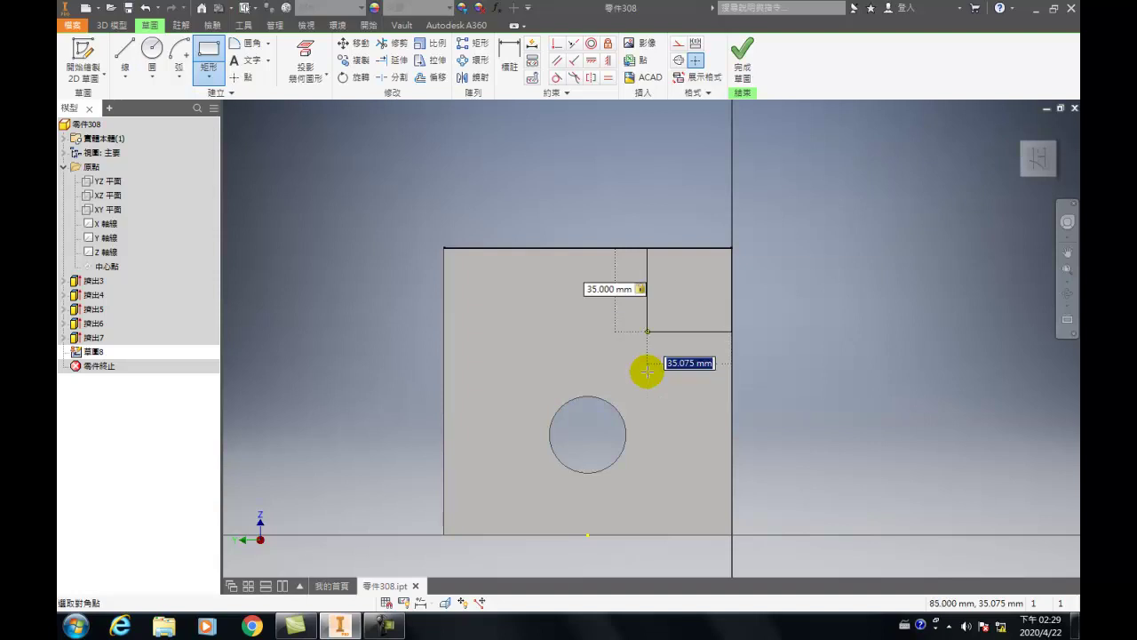
text(33)
key(Return)
- Add a 33 mm radius arc from the rectangle's lower inner corner to the block's vertical edge, tangent to the rectangle's inner side
click(179, 72)
click(192, 105)
click(652, 331)
click(732, 381)
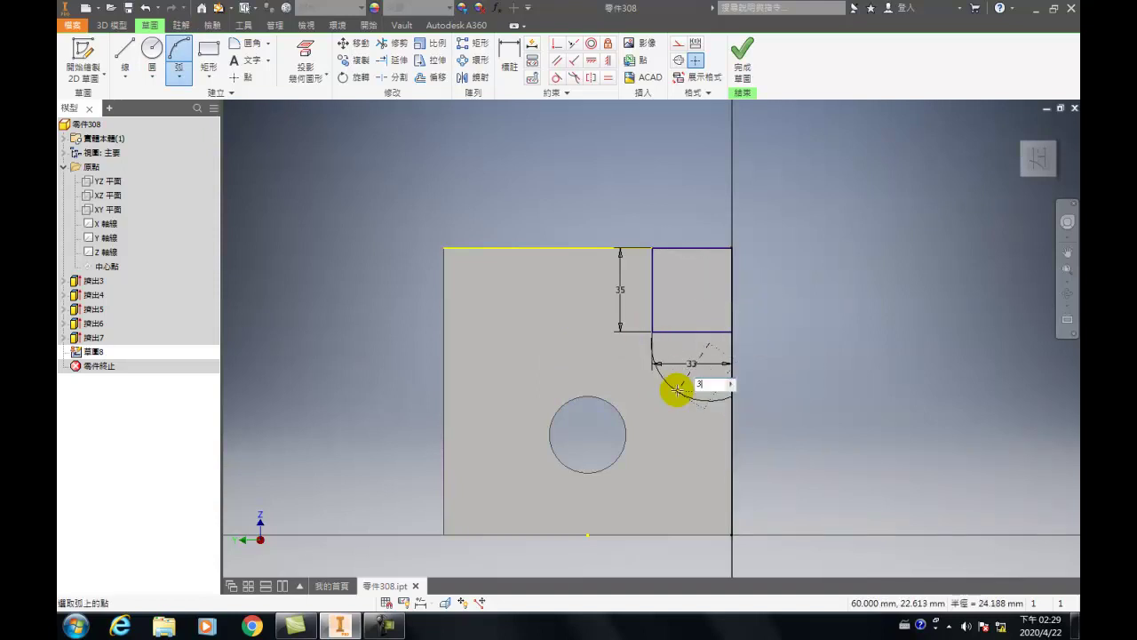
text(33)
key(Return)
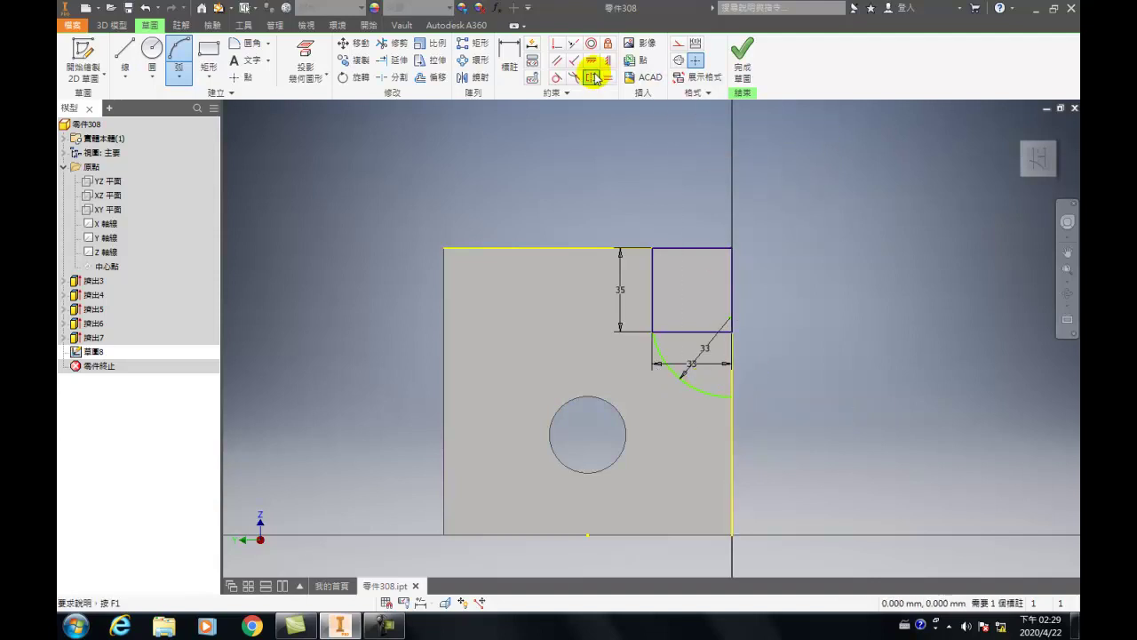
click(554, 78)
click(653, 319)
- Close the region under the rectangle with a line from the arc's lower end to the rectangle's lower outer corner
key(l)
click(731, 409)
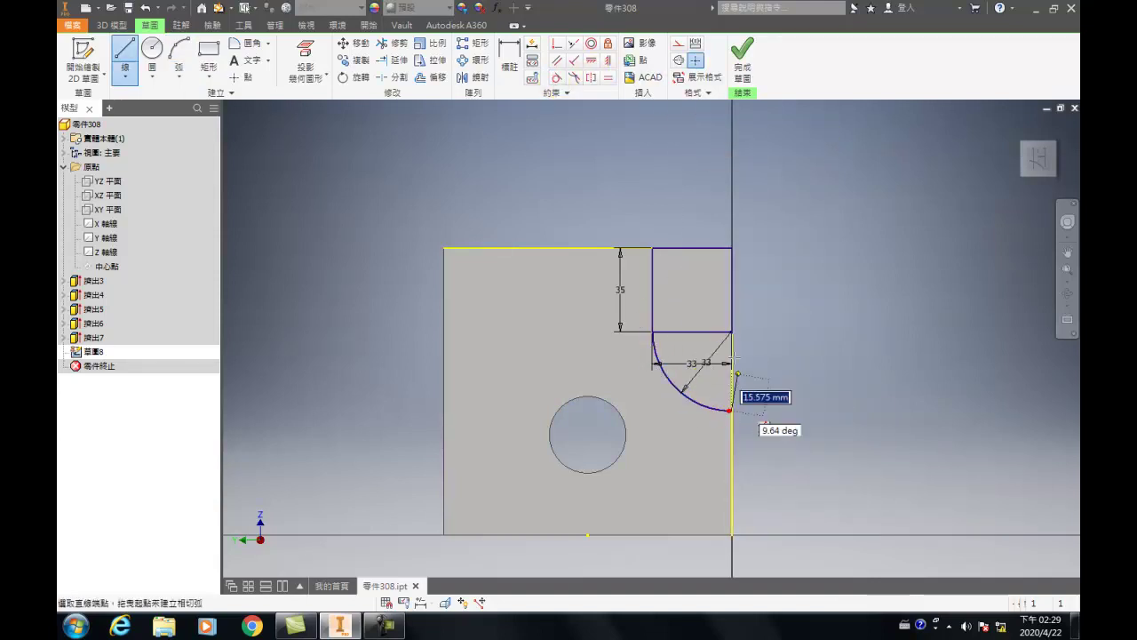
click(731, 332)
key(Escape)
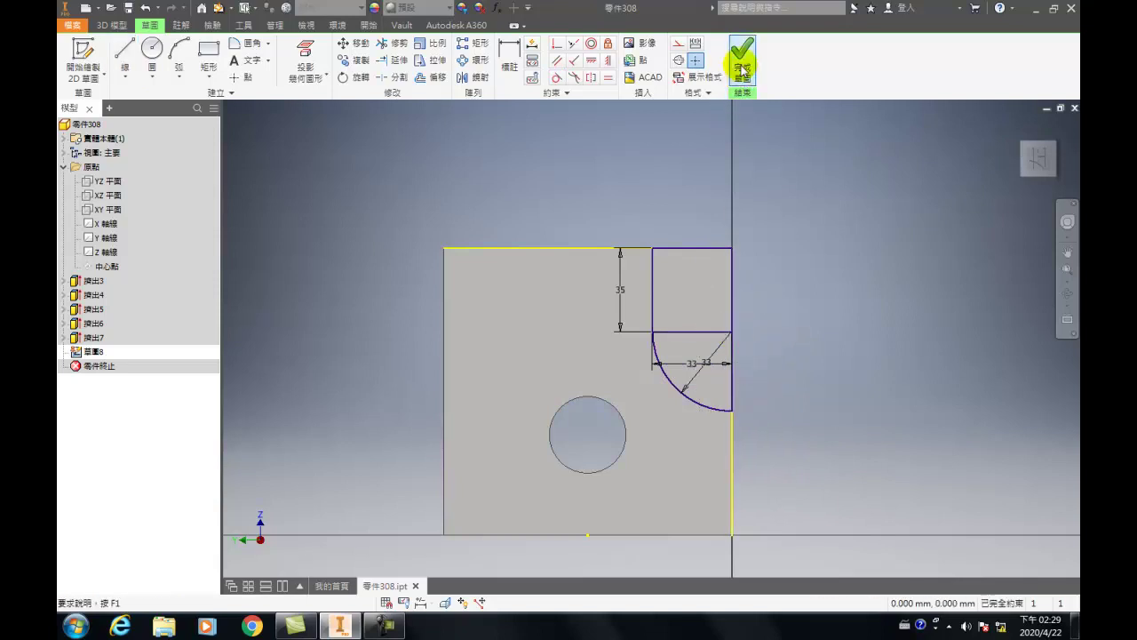
- Finish the sketch and extrude the rectangle and arc regions as a cut with a depth of (90-30)/2 mm
click(743, 78)
key(e)
click(727, 287)
click(388, 203)
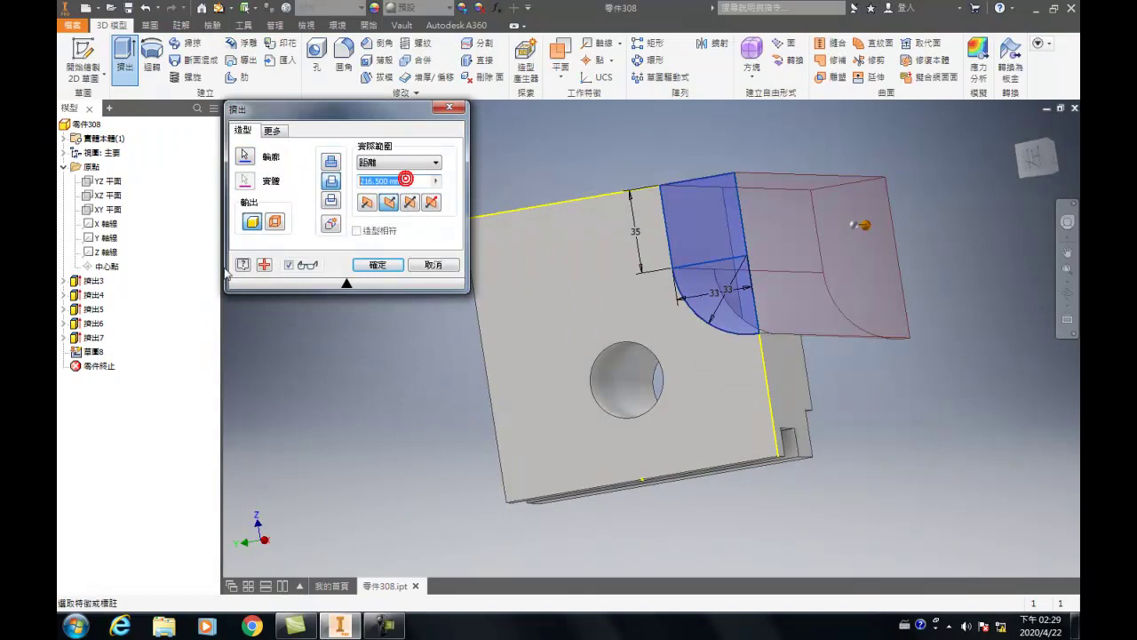
text(-30)/2)
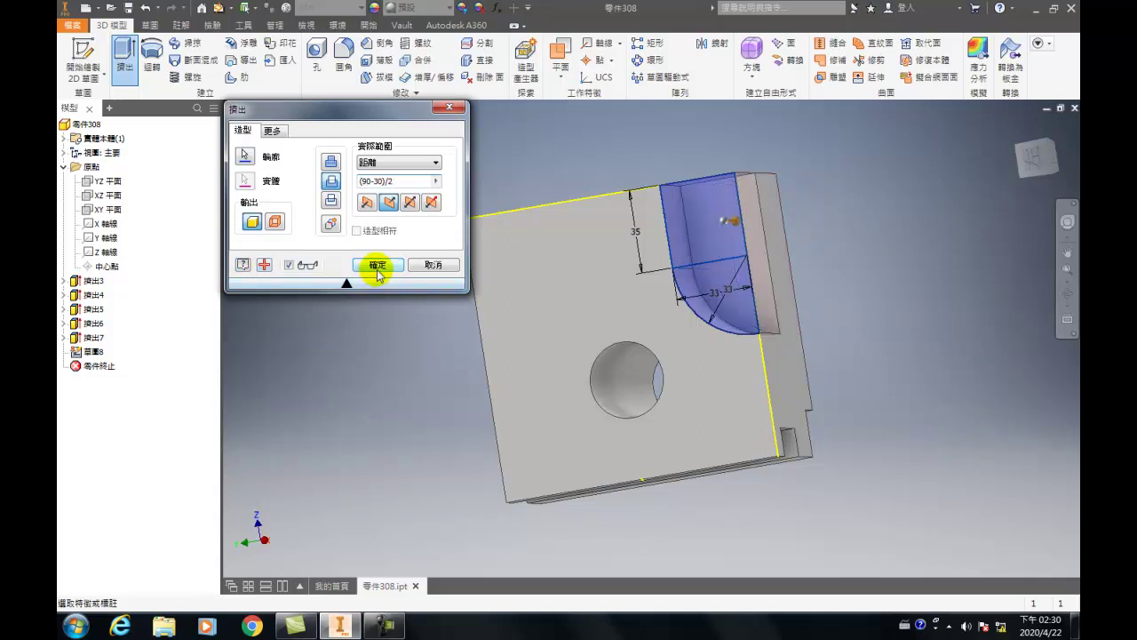
click(378, 265)
- Start a sketch on the block's stepped end face between the two side cuts
key(F4)
drag(680, 355, 544, 388)
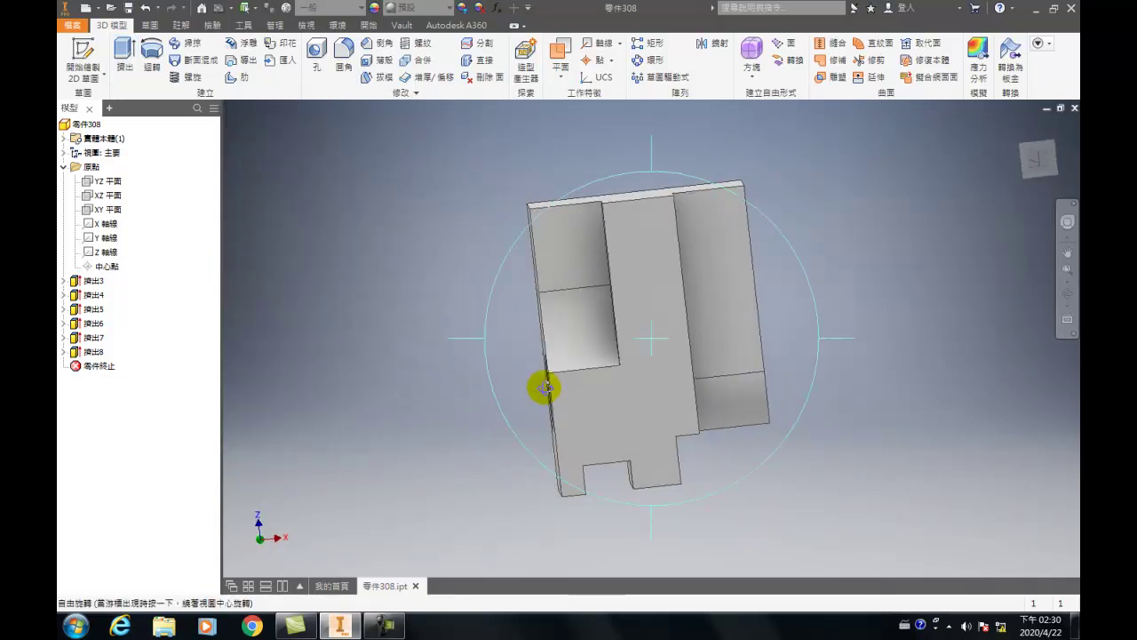
click(636, 277)
click(713, 267)
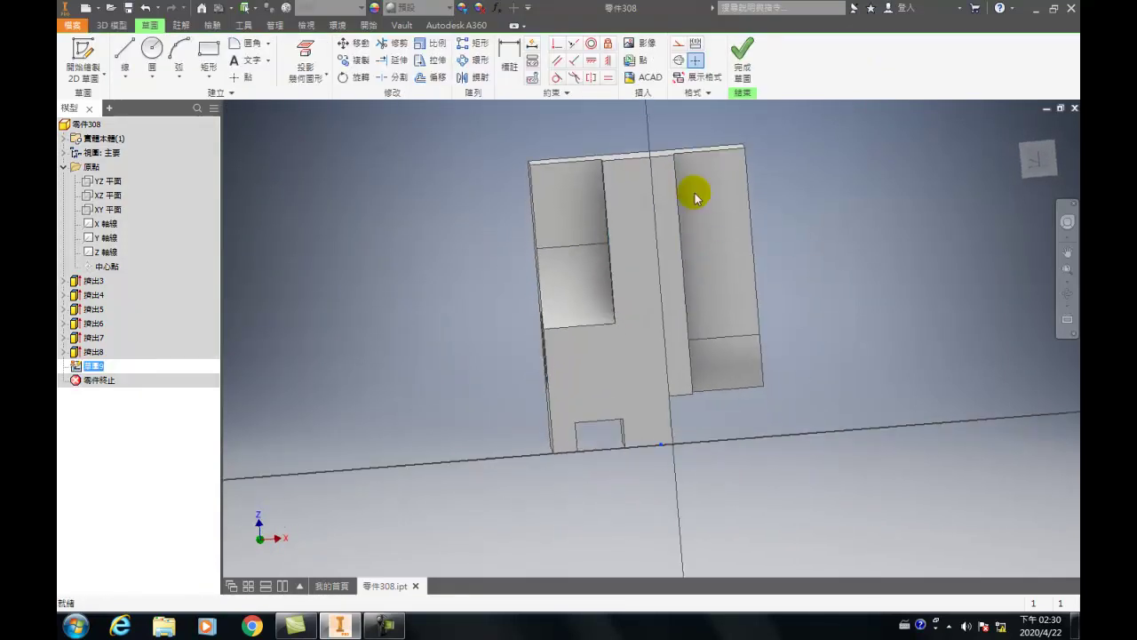
- Project the Z axis into the end-face sketch as a vertical centre reference
click(125, 78)
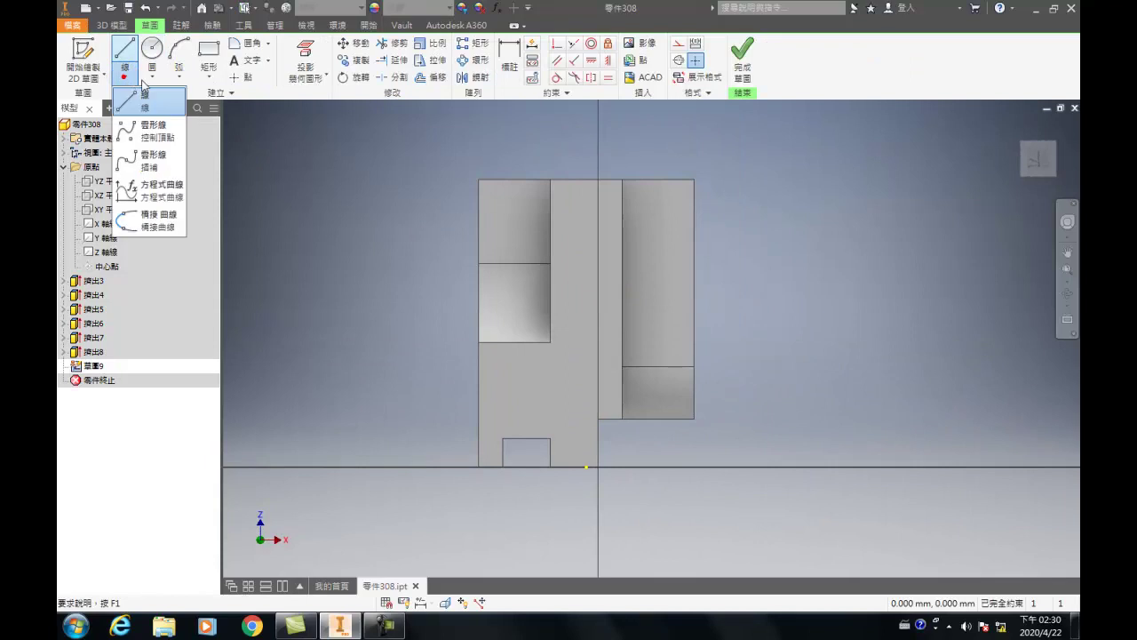
click(303, 76)
click(306, 79)
click(300, 74)
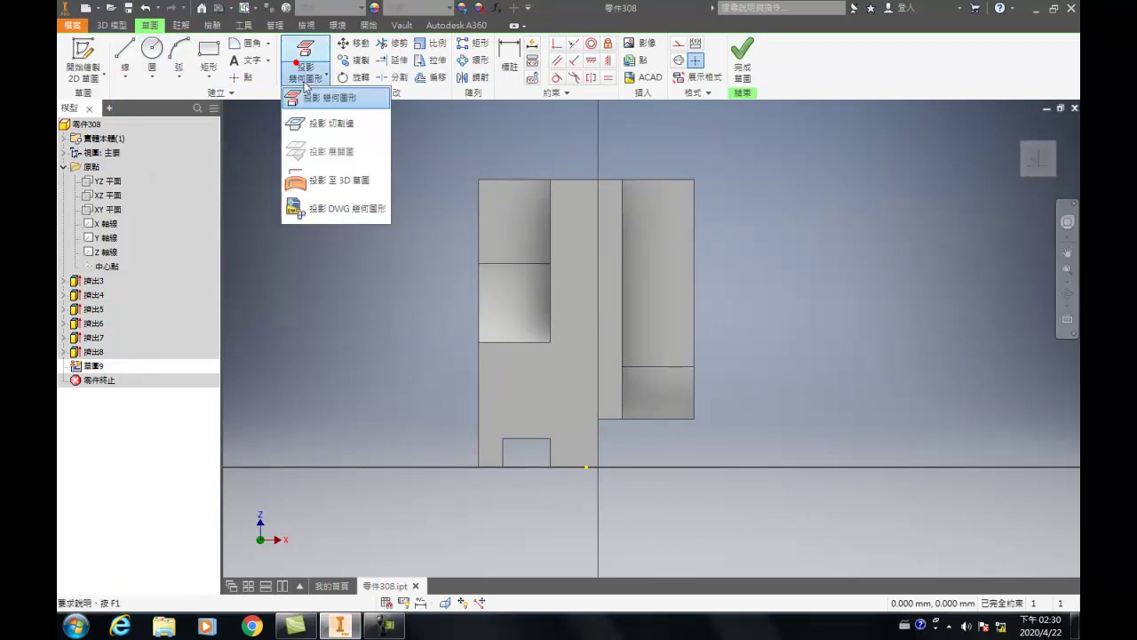
click(308, 98)
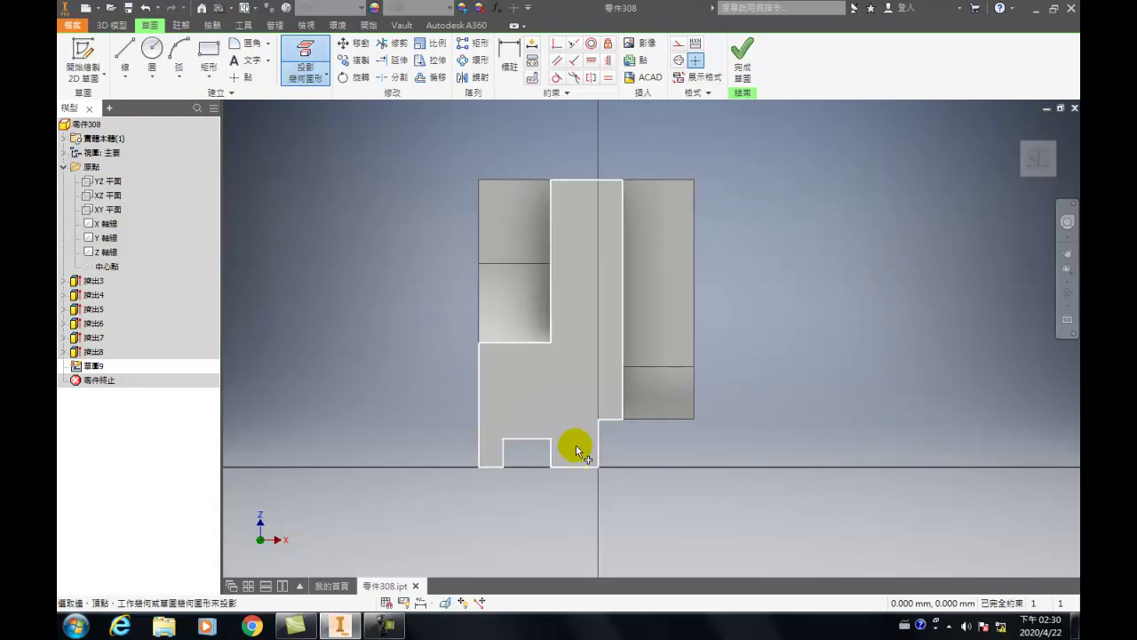
click(104, 223)
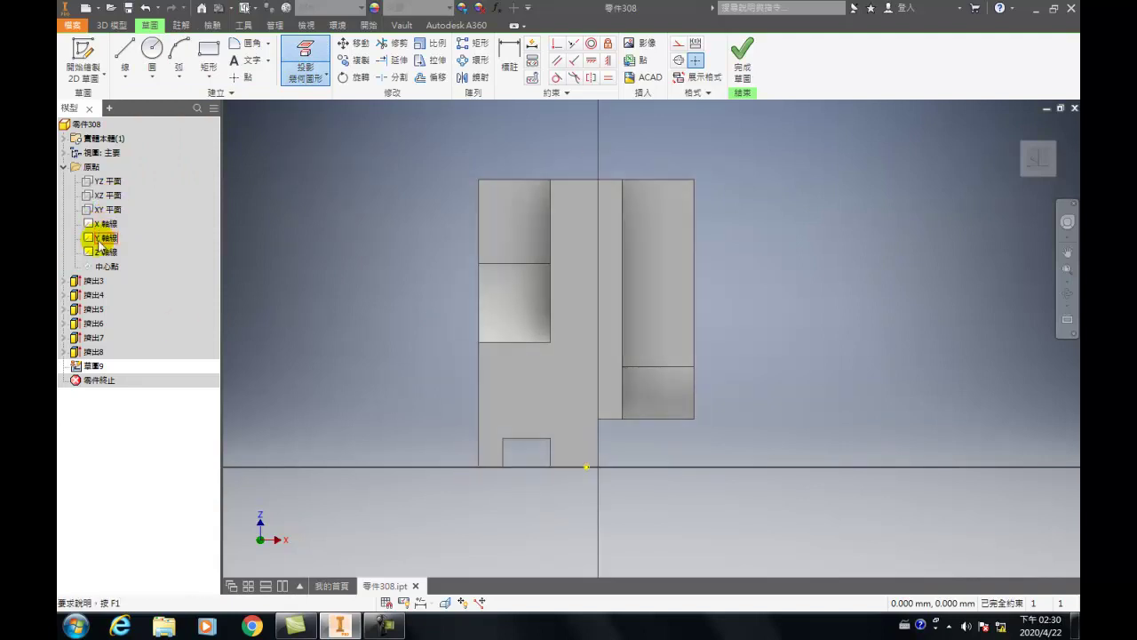
click(102, 253)
key(Escape)
middle_drag(610, 192, 576, 221)
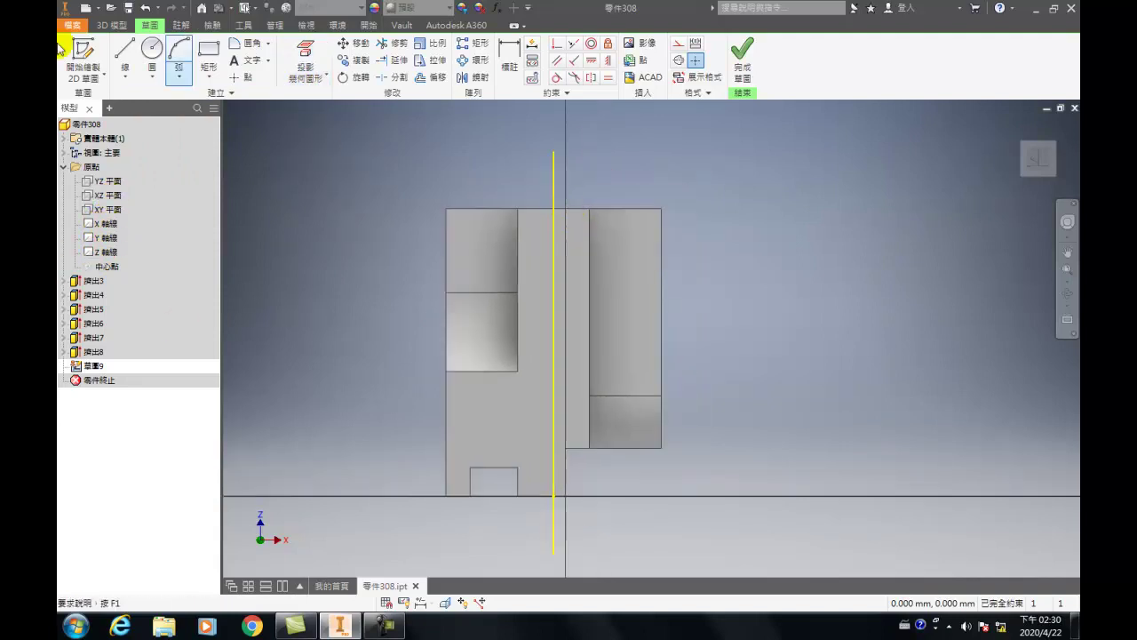
- Draw a 30 mm diameter circle centred on the projected Z axis near the top of the upright web
click(152, 76)
click(160, 93)
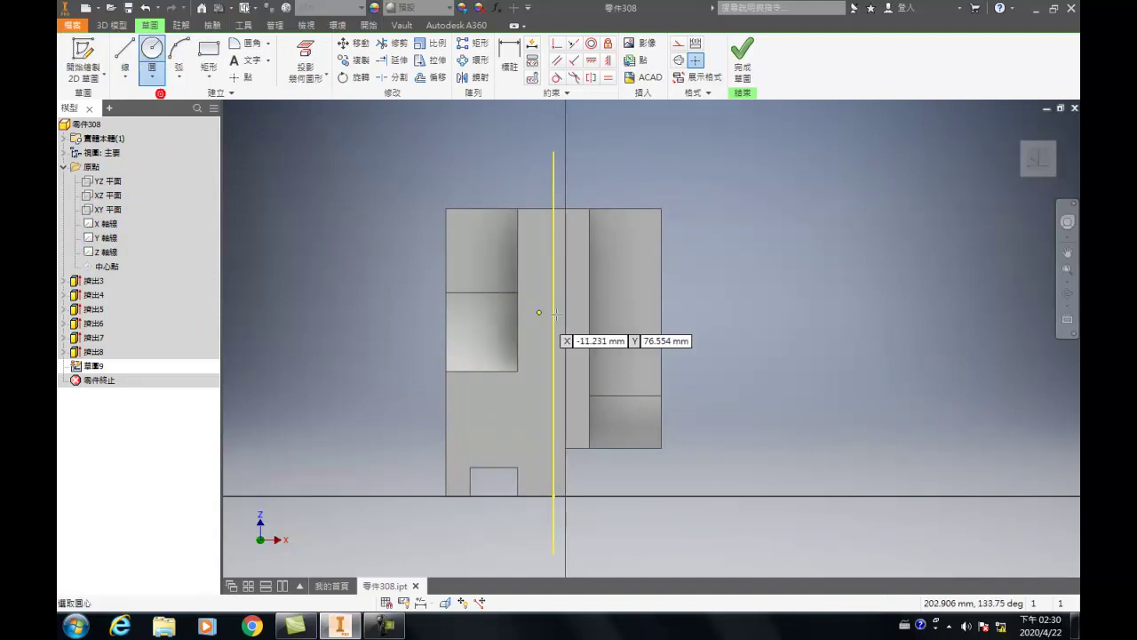
click(552, 255)
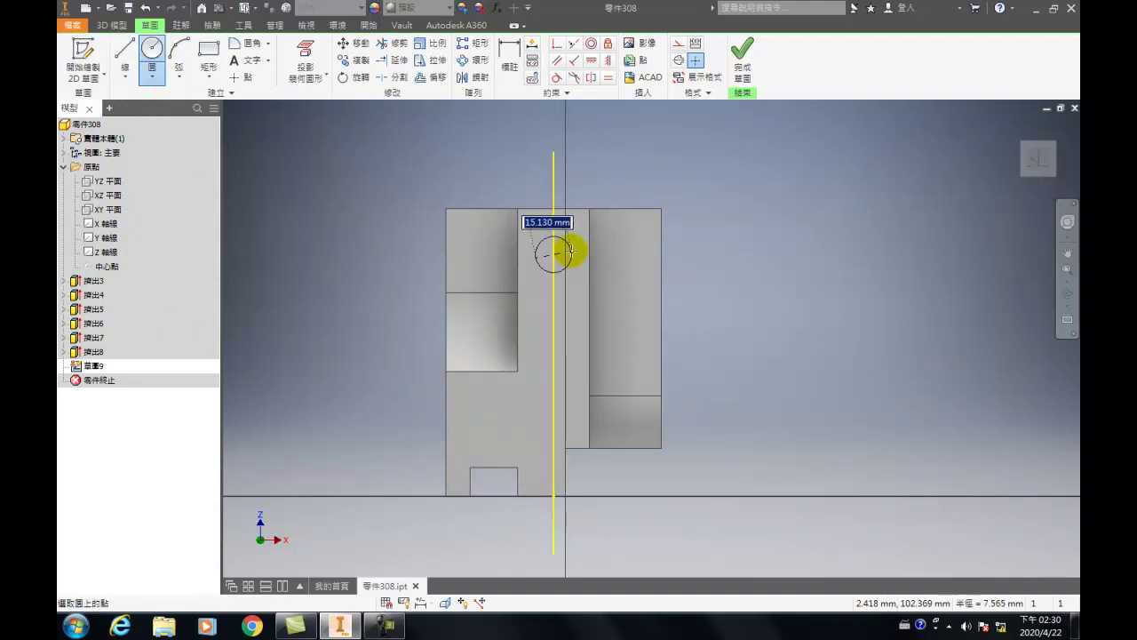
text(30)
key(Return)
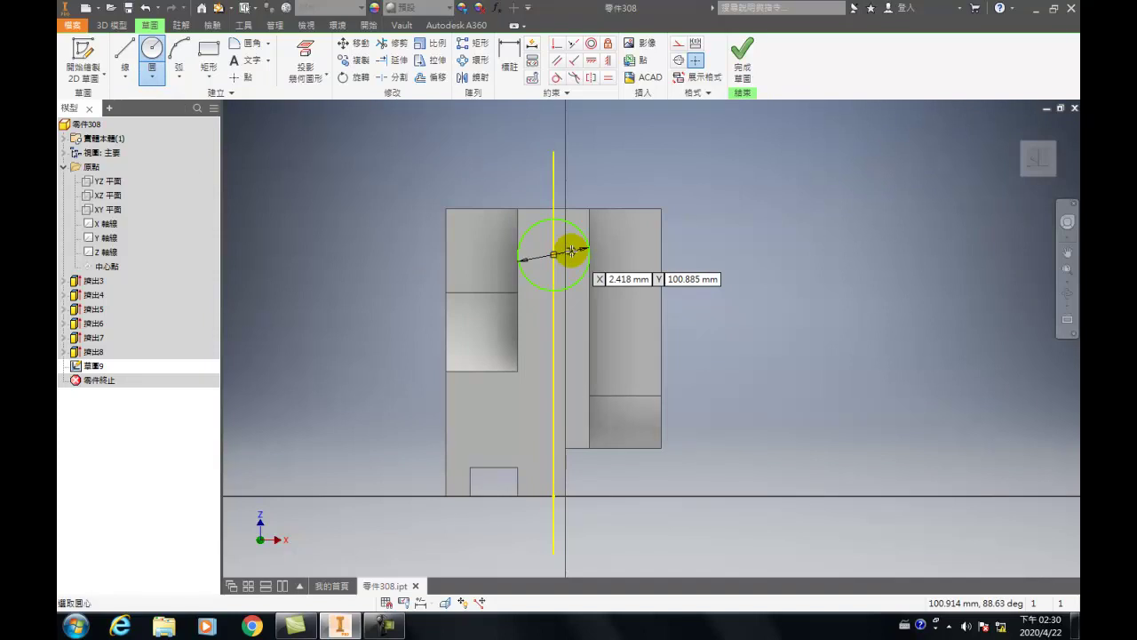
key(Escape)
- Dimension the circle's centre 35 mm below the web's top edge
key(d)
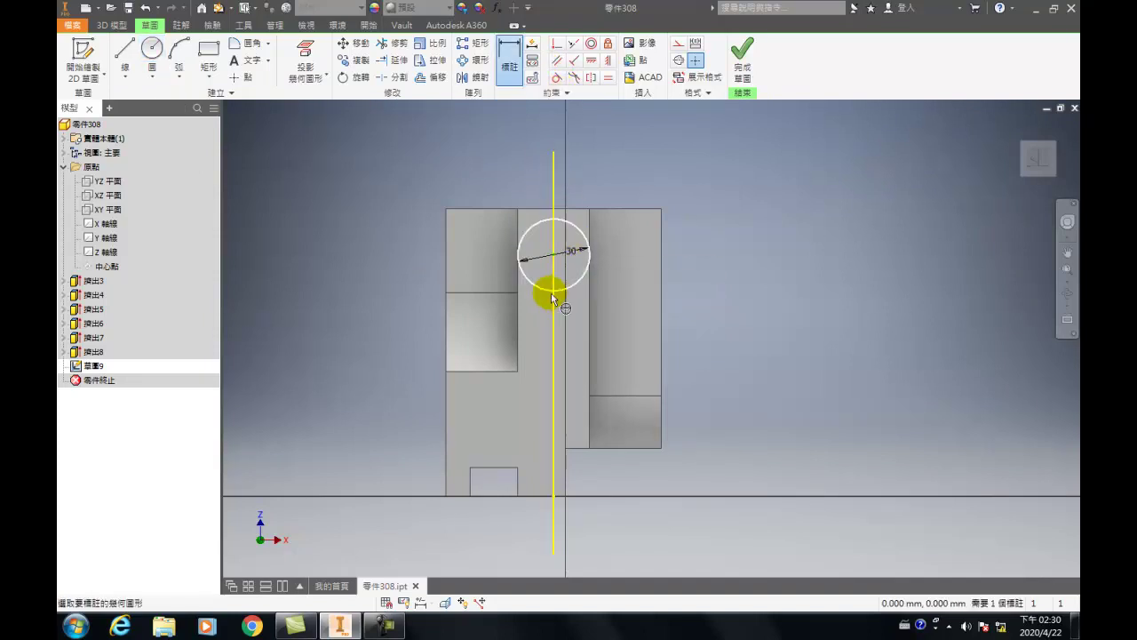
click(551, 230)
click(373, 229)
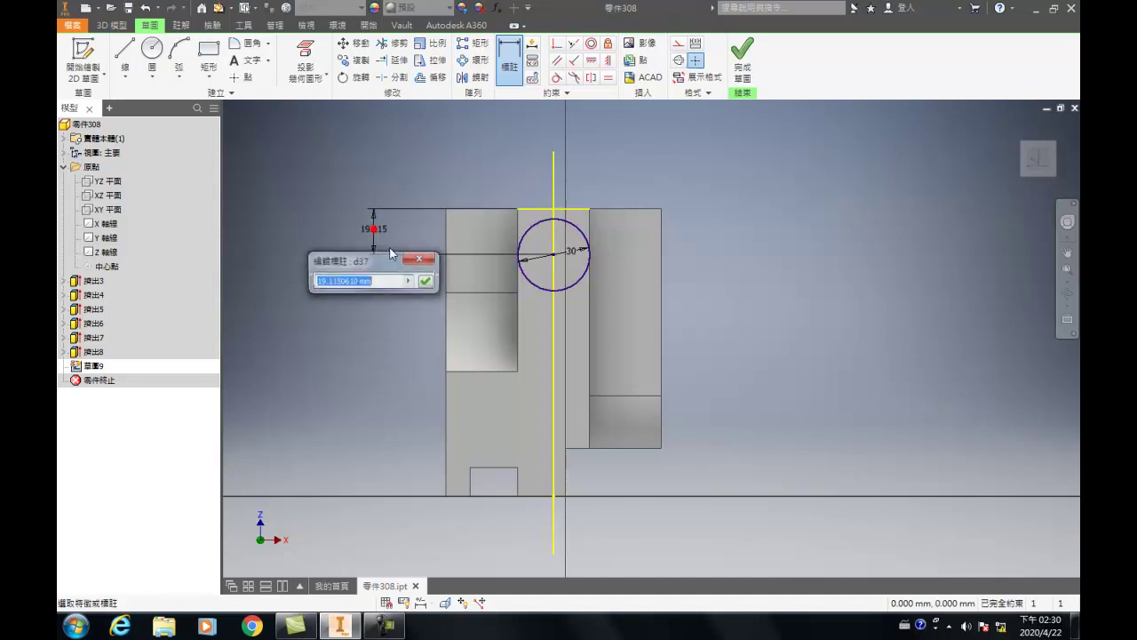
key(Return)
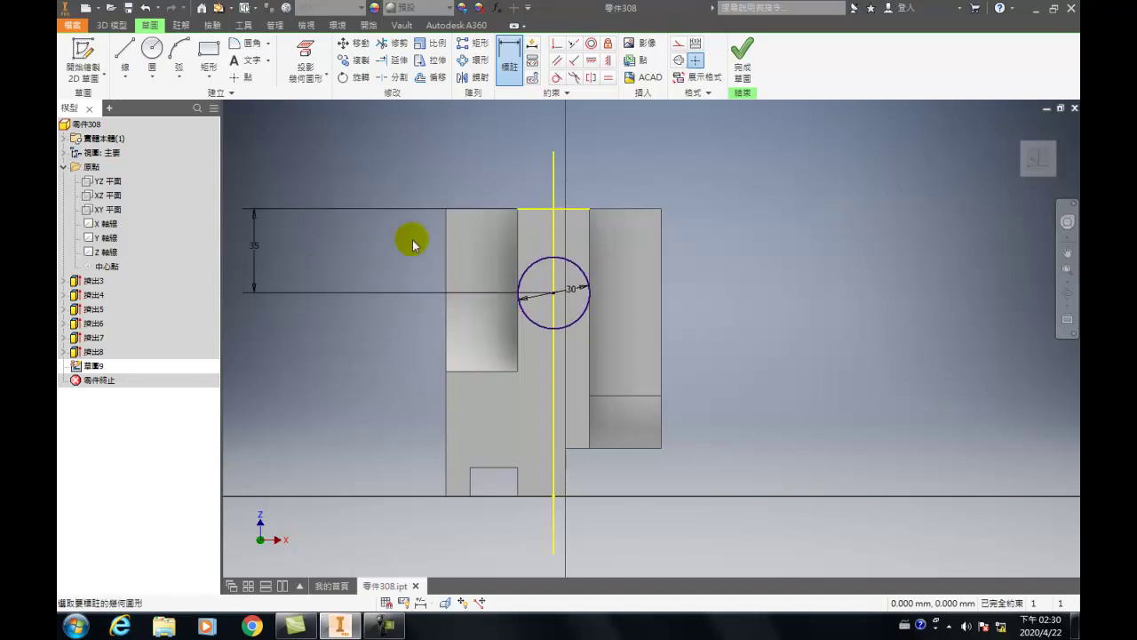
- Draw lines up both web edges from the circle's sides and across the top edge to enclose the area above the circle
key(Escape)
key(l)
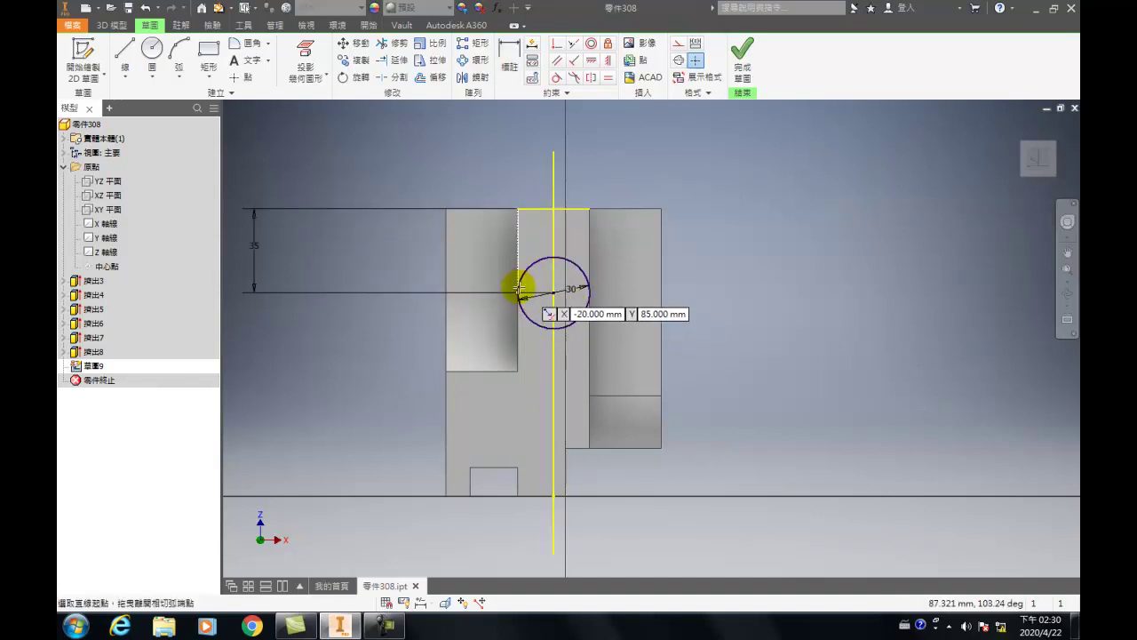
click(519, 286)
click(519, 208)
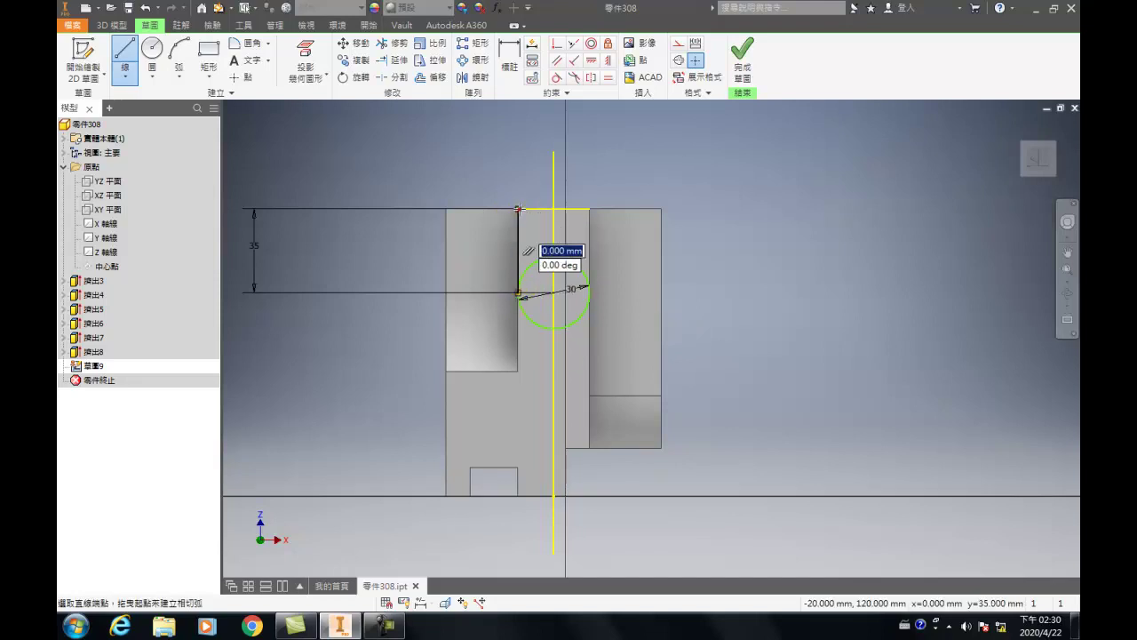
click(590, 209)
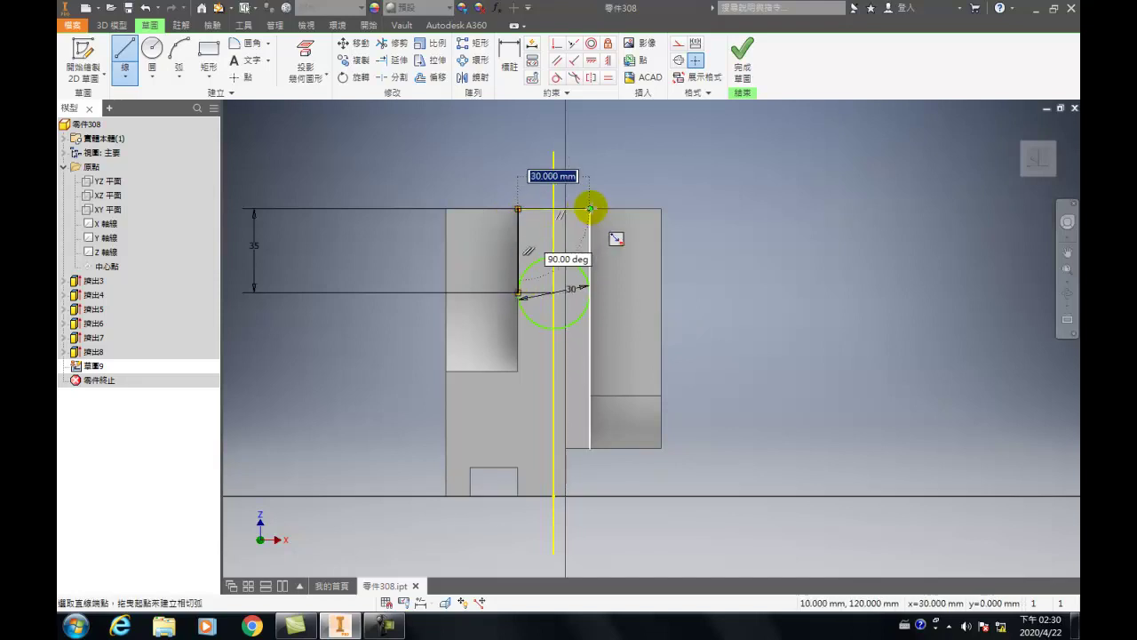
click(590, 289)
click(590, 209)
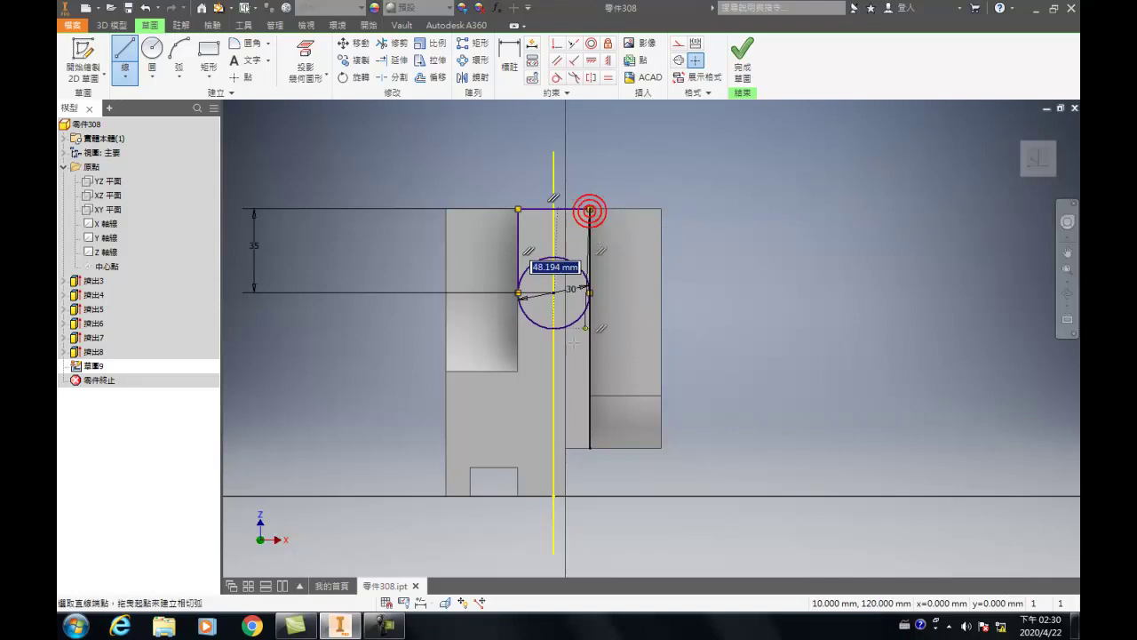
key(Escape)
- Finish the sketch and extrude the area above the circle as a cut, ending at the inner wall face of the large side cut
click(738, 80)
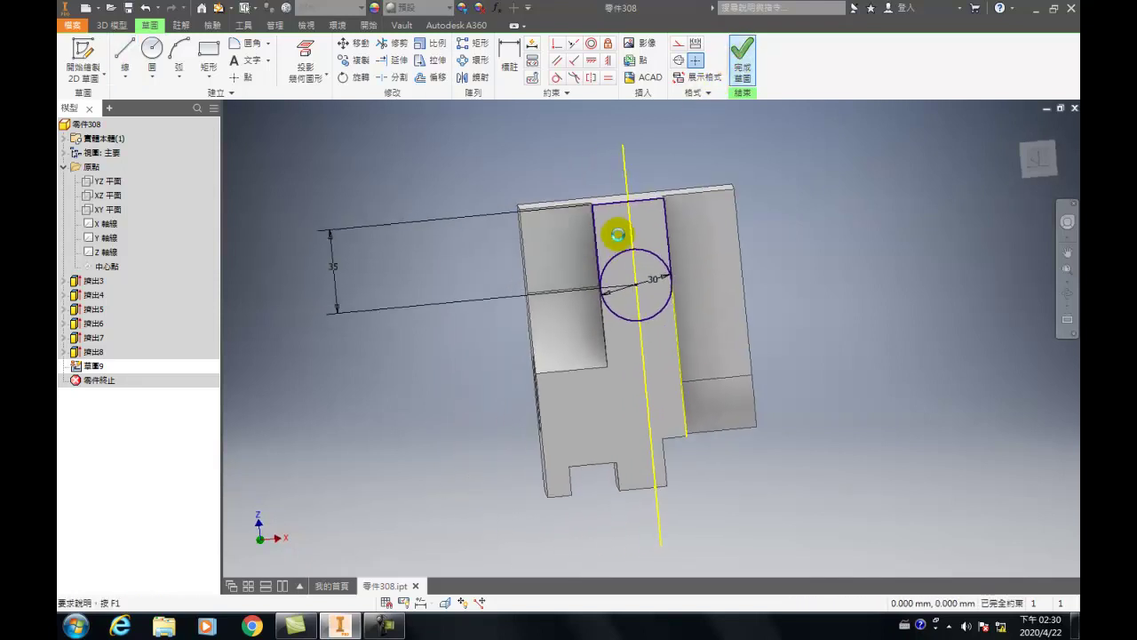
key(e)
click(643, 230)
key(F4)
drag(675, 310, 667, 308)
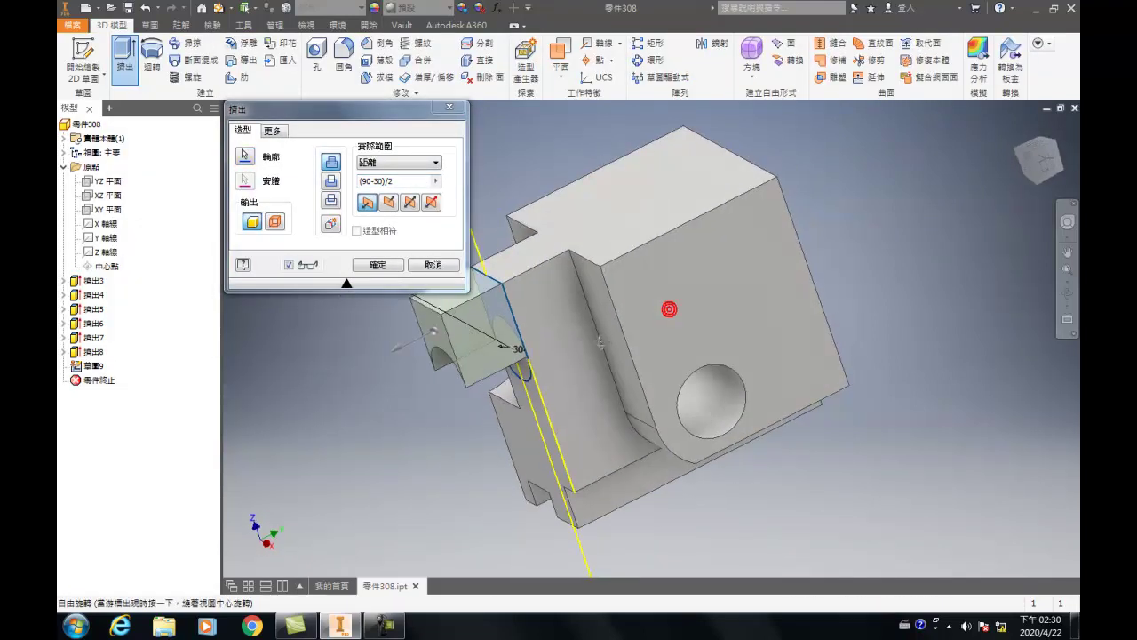
click(403, 162)
click(391, 184)
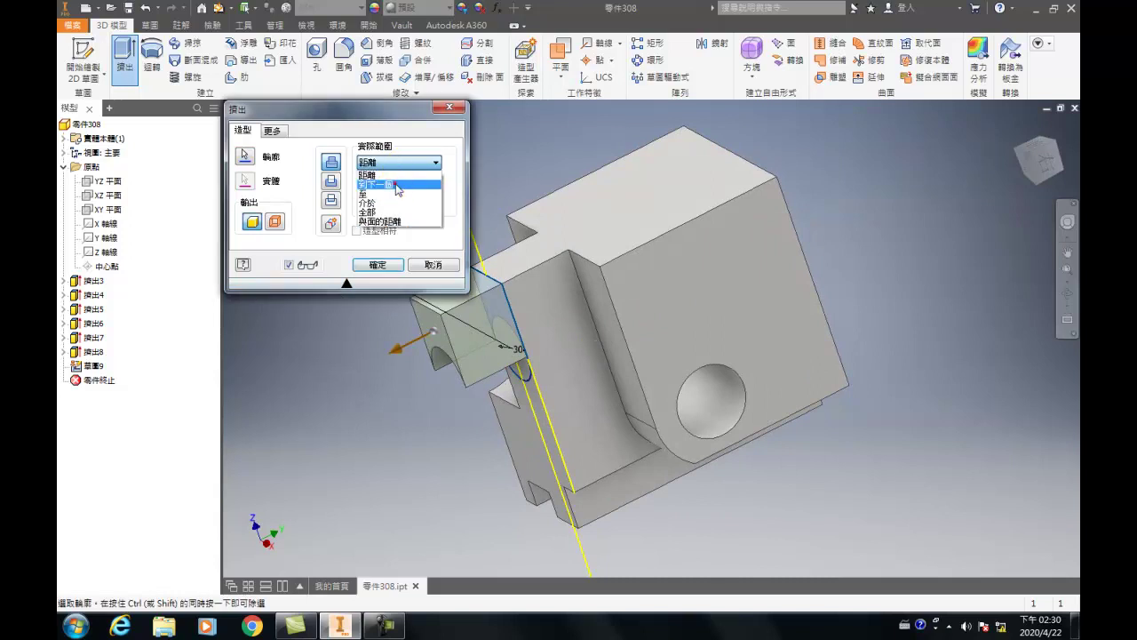
click(398, 163)
click(399, 194)
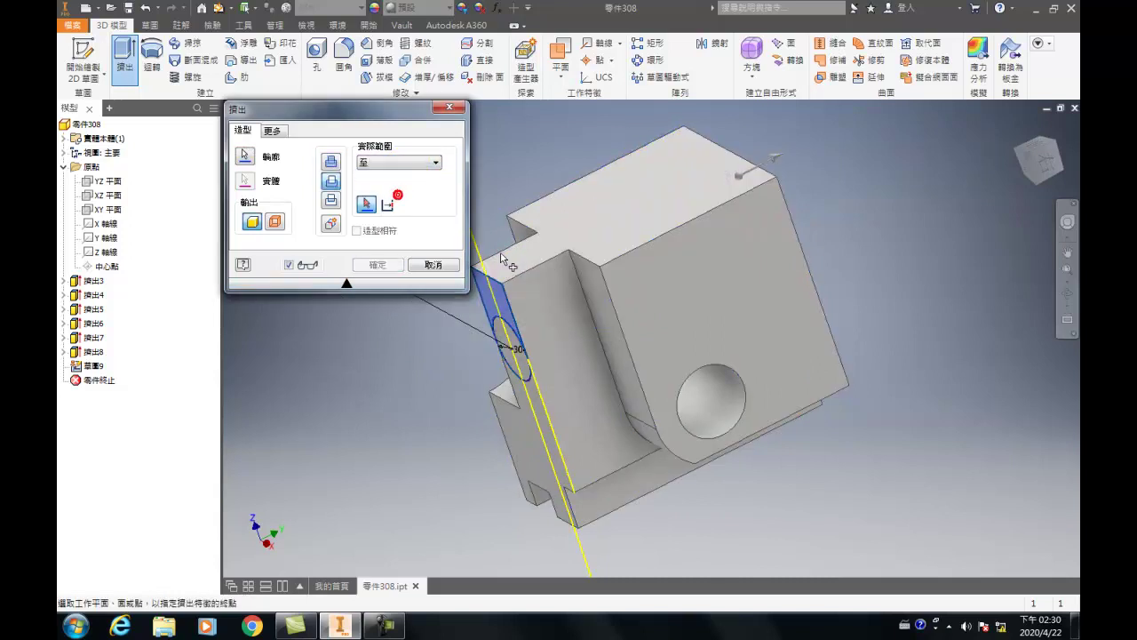
click(579, 271)
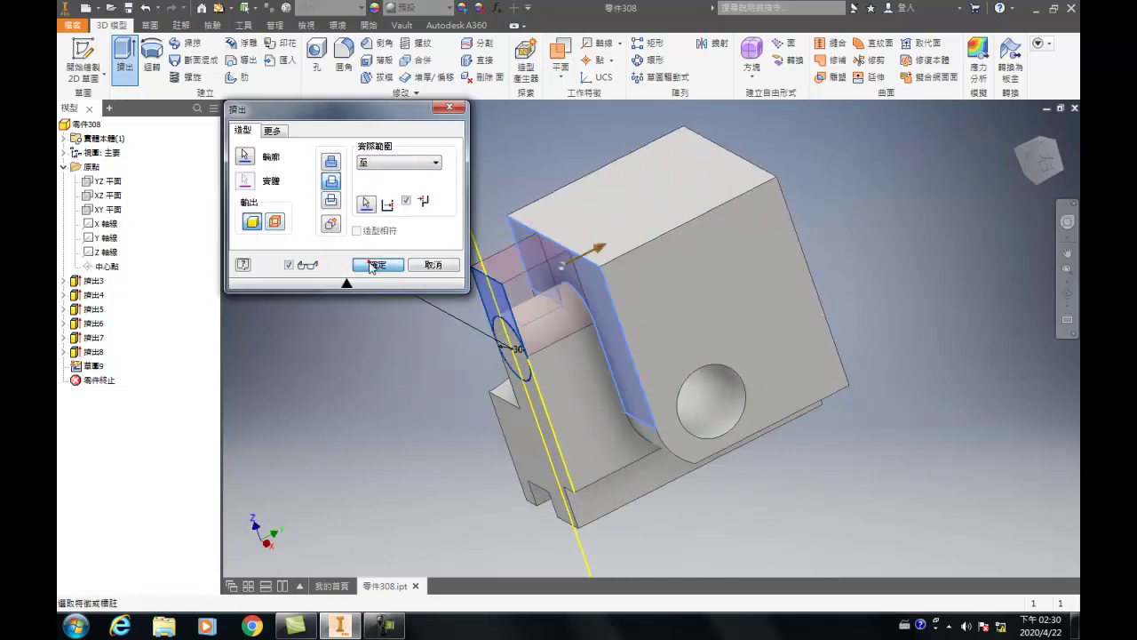
click(367, 261)
- Start a sketch on the block's flat face with the 32 mm hole and draw a 40 mm diameter circle near its top edge
drag(368, 258, 622, 283)
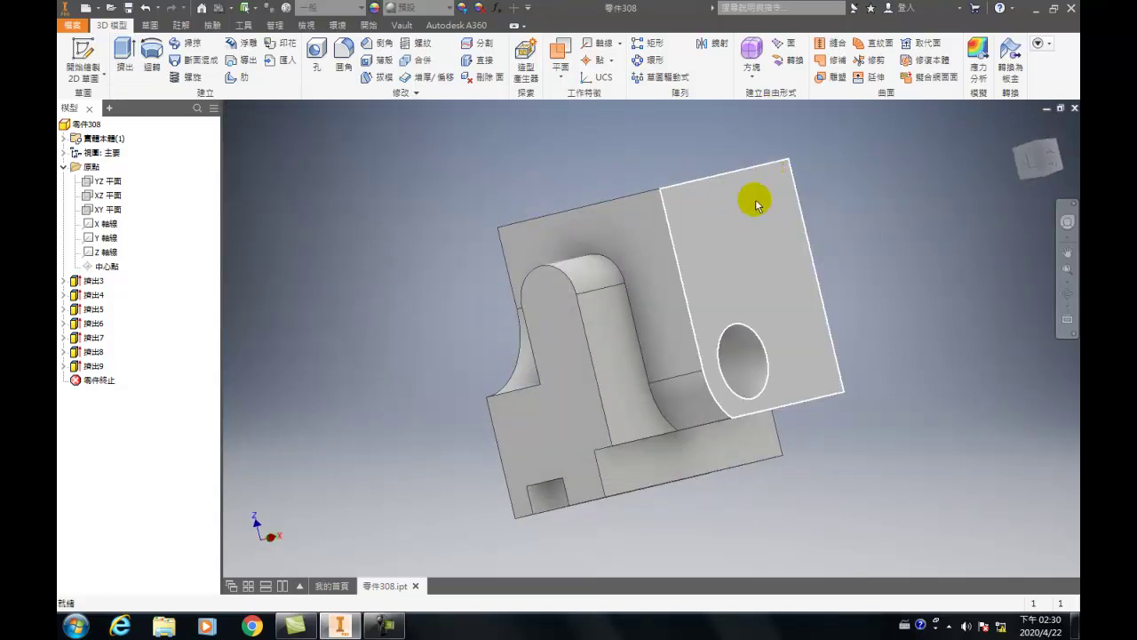
click(736, 218)
click(817, 208)
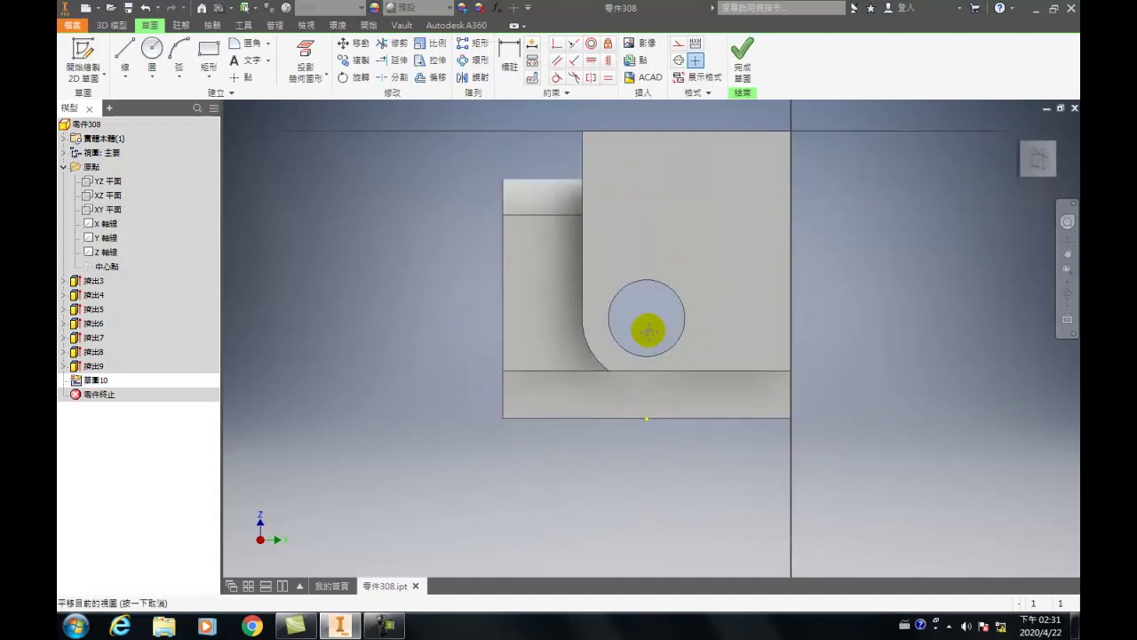
click(153, 77)
click(175, 110)
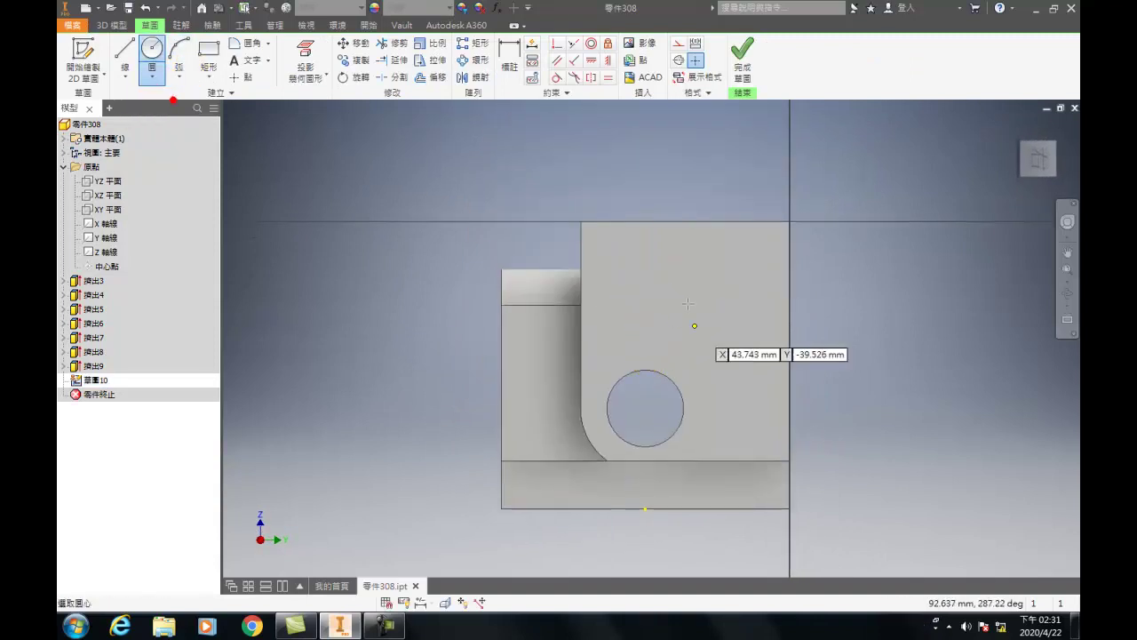
click(647, 246)
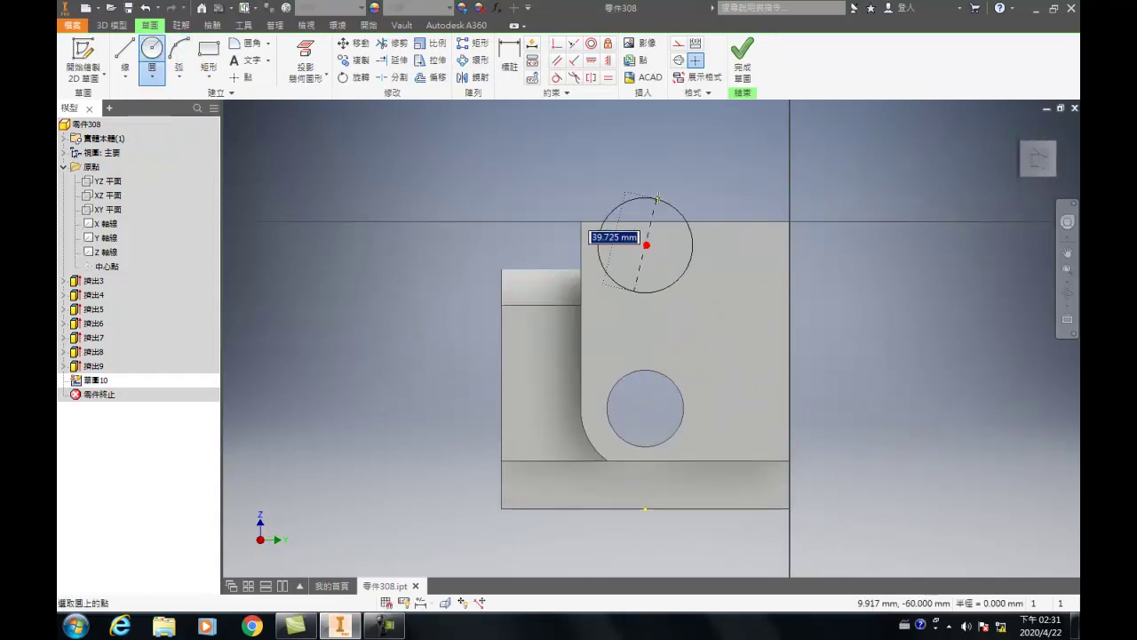
text(40)
key(Return)
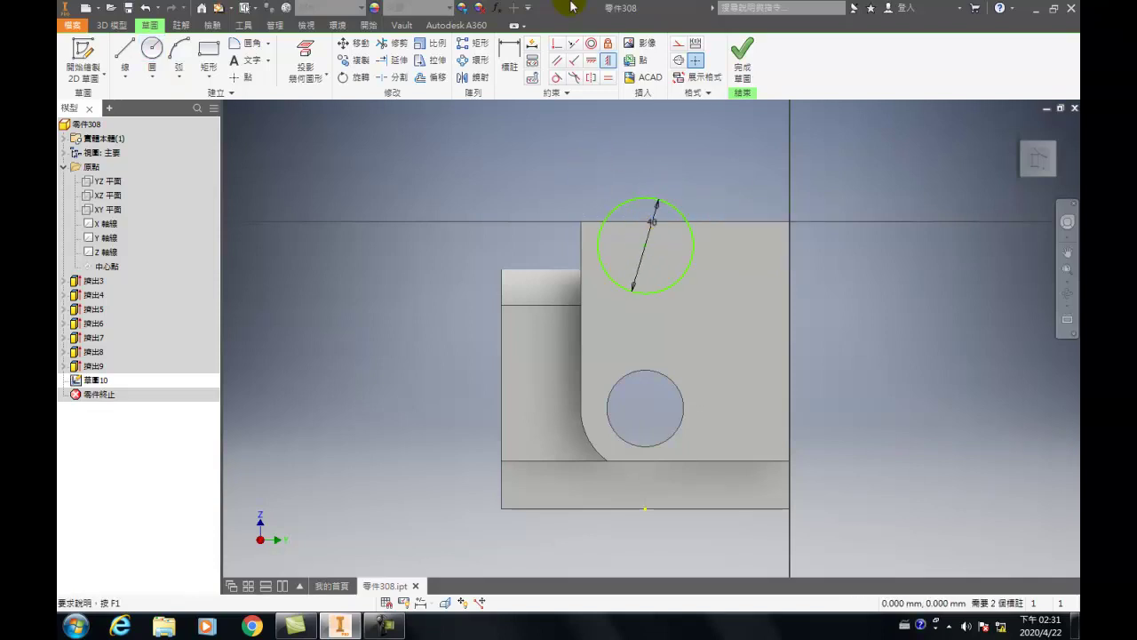
- Constrain the 40 mm circle's centre onto the block's top edge, vertically aligned with the projected origin point on the bottom edge
click(645, 245)
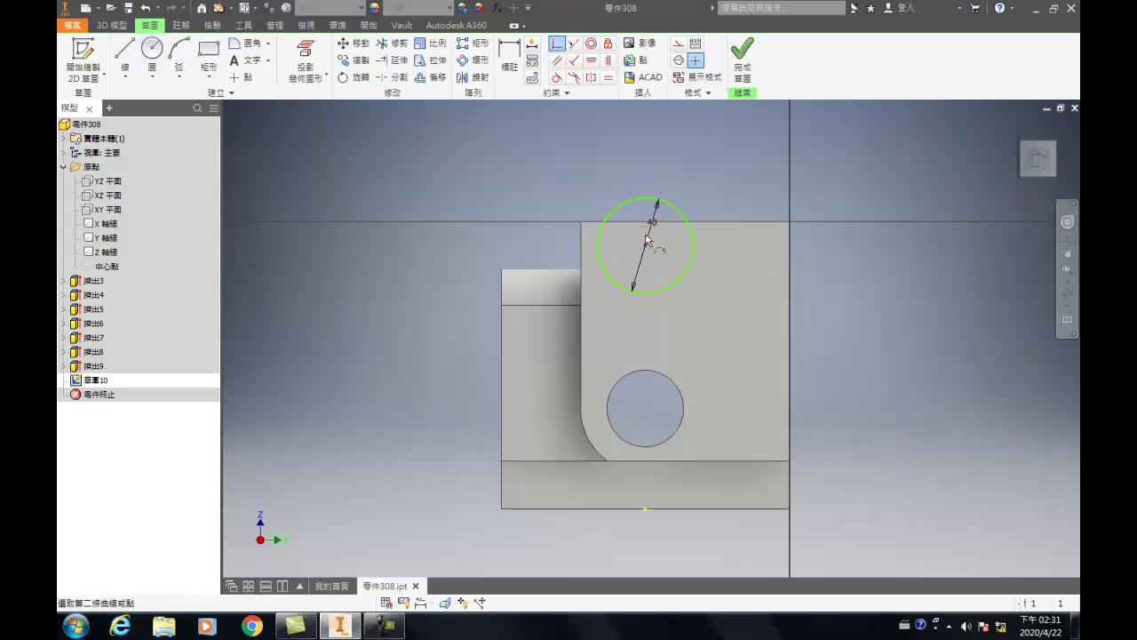
click(645, 222)
key(Escape)
click(641, 221)
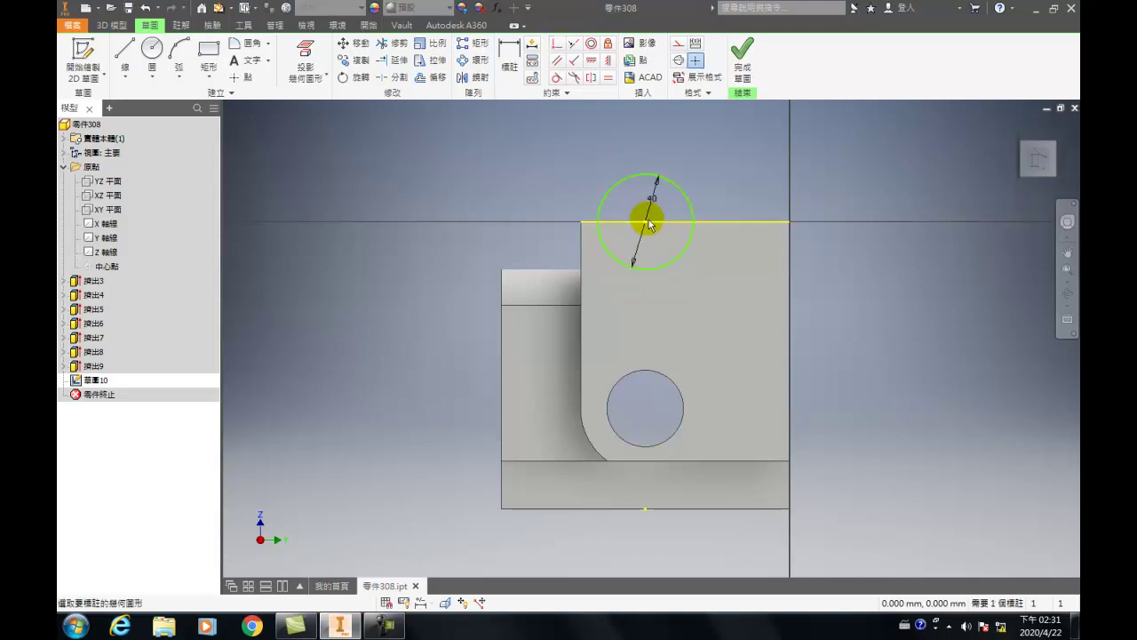
click(647, 224)
click(601, 60)
click(649, 216)
click(643, 502)
click(646, 508)
key(Escape)
- Extrude the 40 mm circle as a cut running through the whole block to form a half-round groove along its top
shift+middle_drag(718, 347, 681, 220)
key(e)
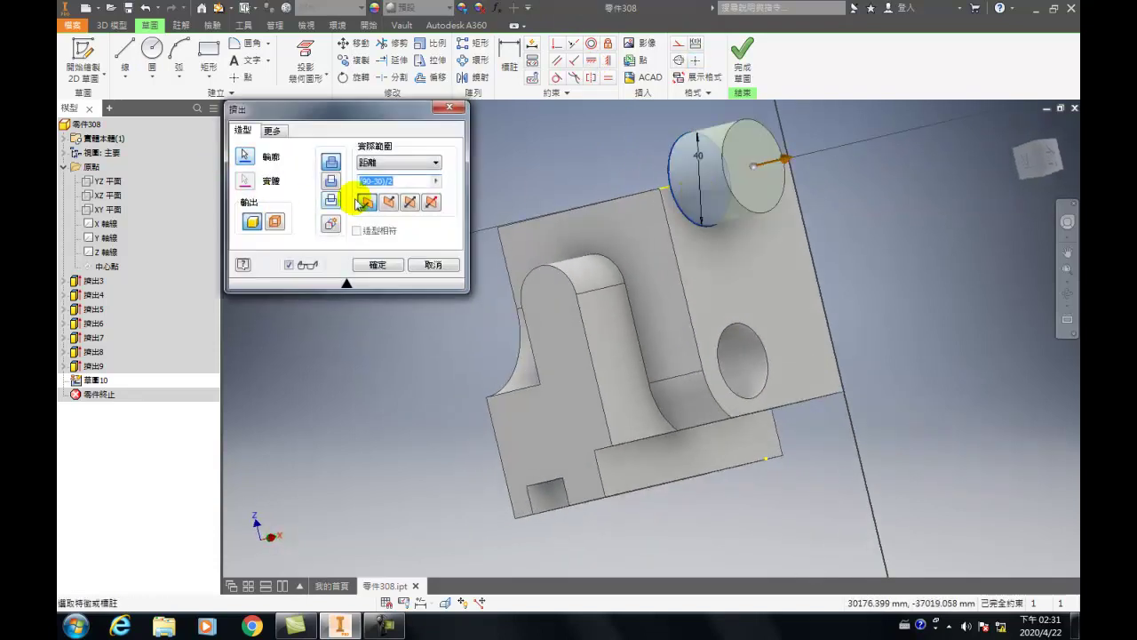
click(383, 202)
click(392, 164)
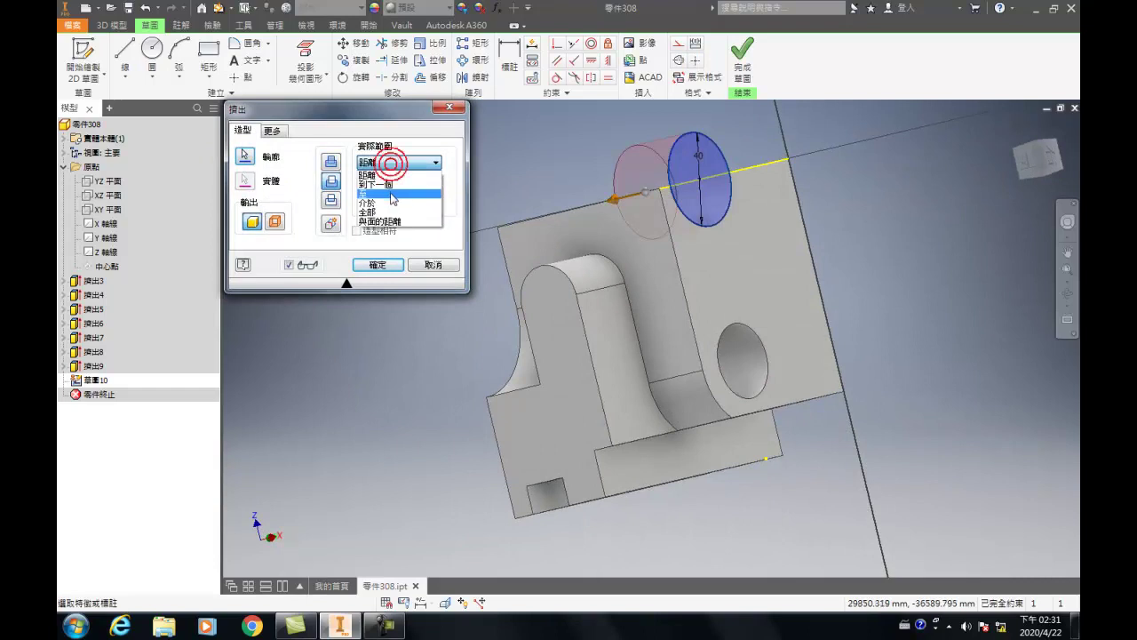
click(391, 184)
click(401, 163)
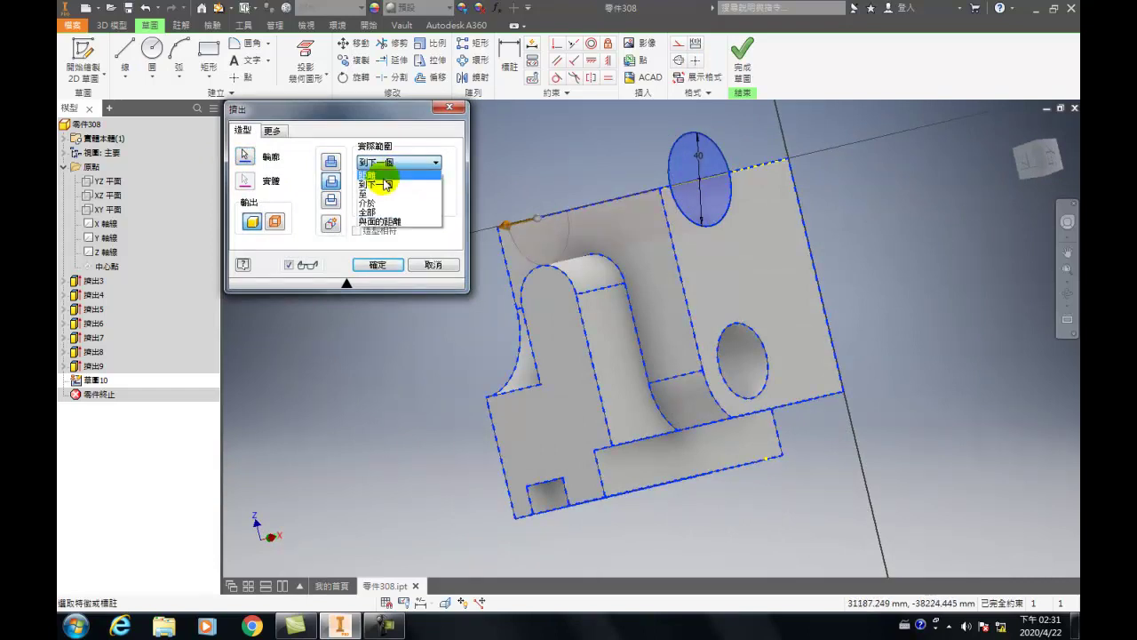
click(391, 223)
click(393, 265)
- Start a sketch on the holed face and draw a rectangle about 11 mm wide from the top edge down into the 32 mm hole
key(F4)
drag(691, 317, 625, 338)
click(660, 317)
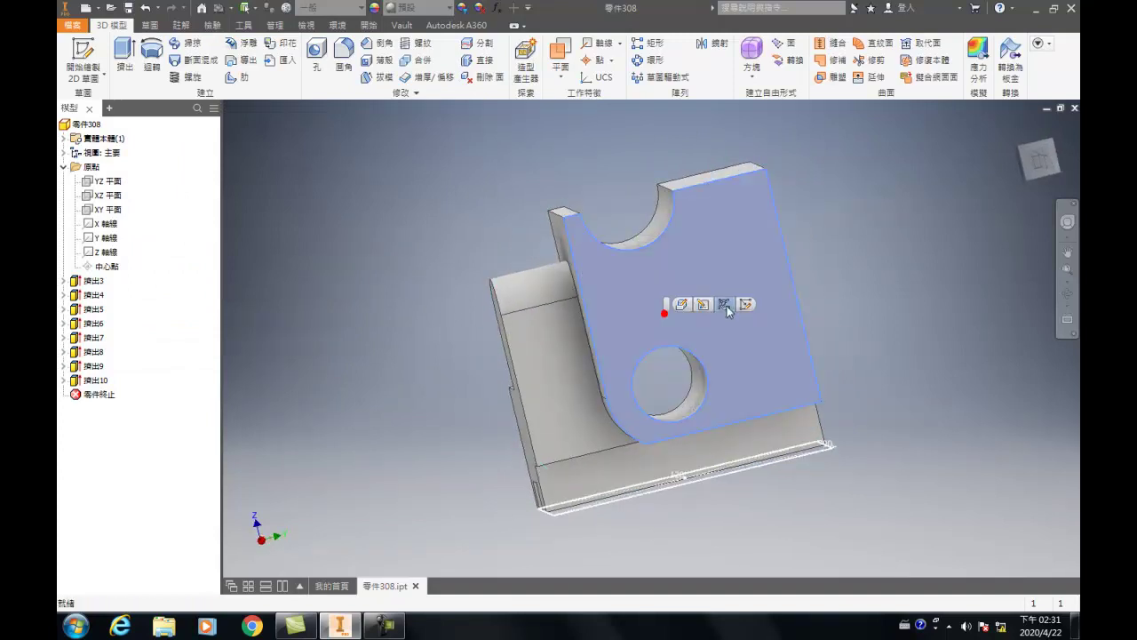
click(737, 305)
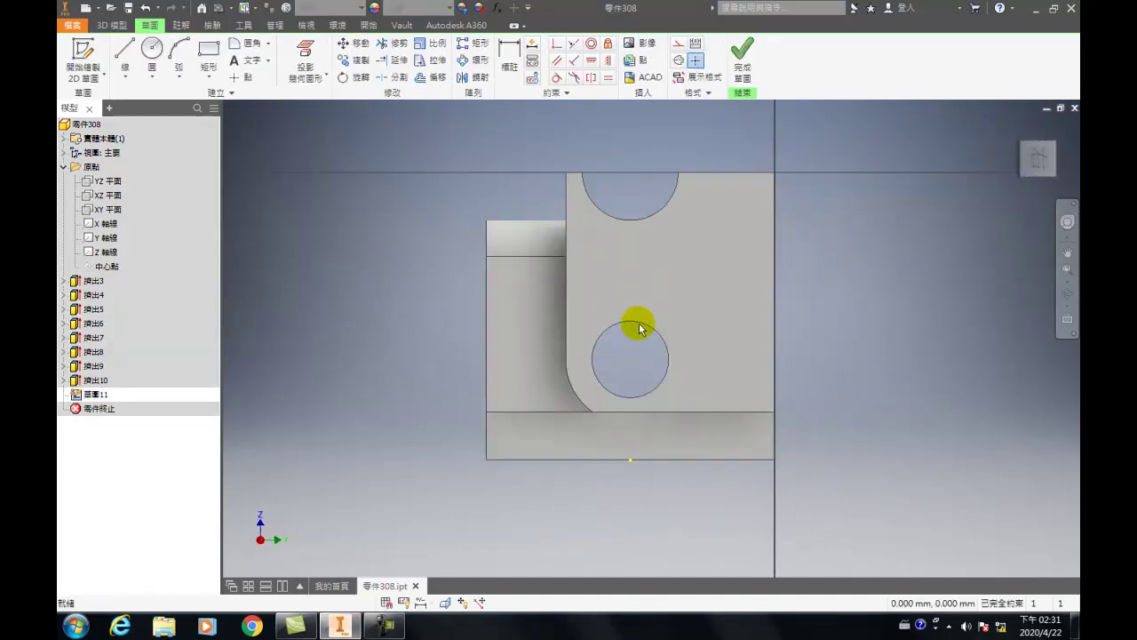
click(208, 76)
click(245, 93)
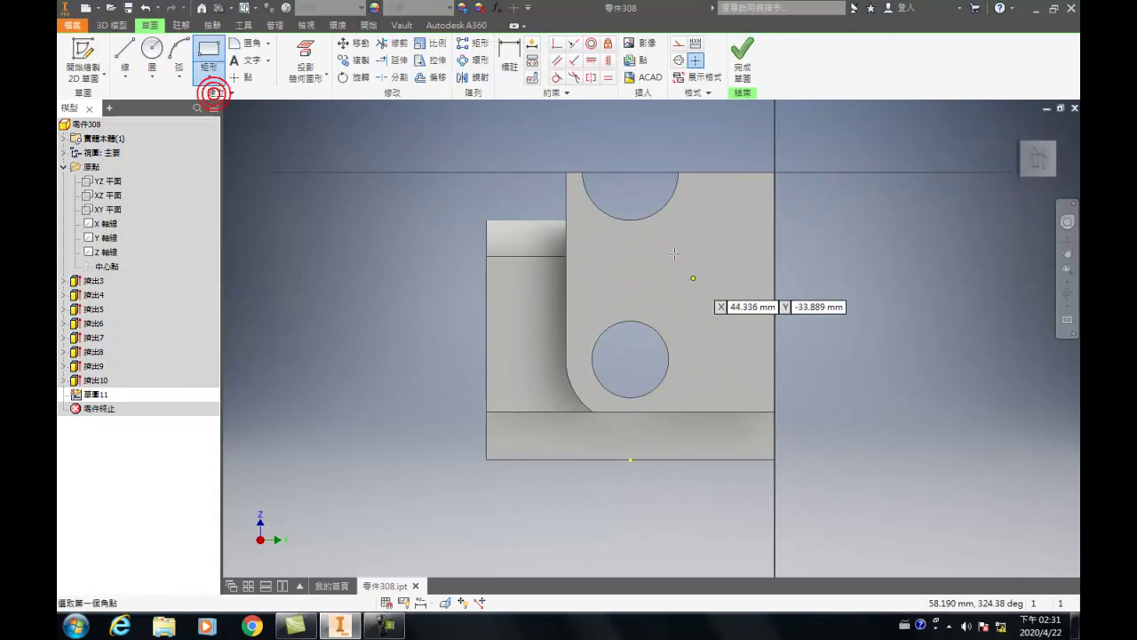
click(618, 172)
click(642, 332)
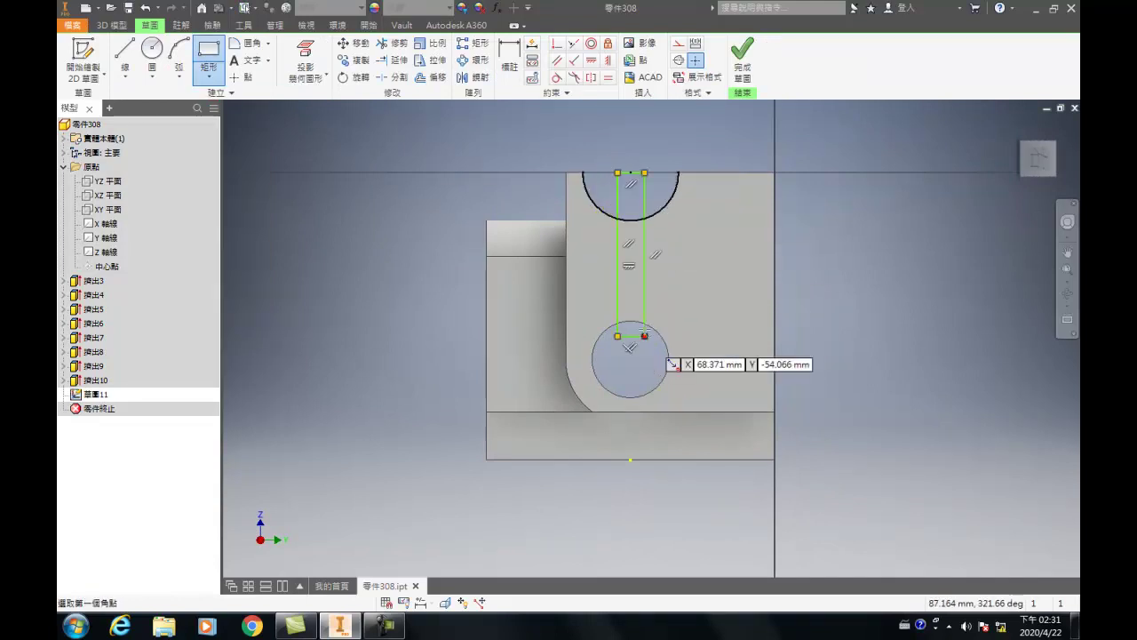
- Dimension the narrow rectangle's width as 8 mm
key(d)
click(642, 196)
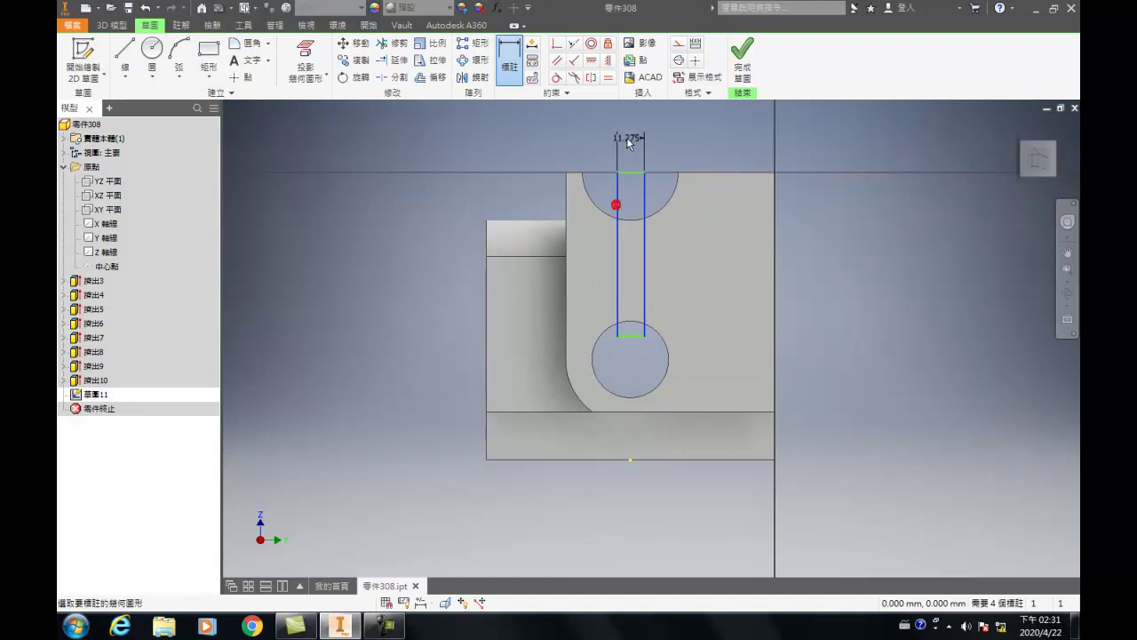
click(628, 143)
text(8)
key(Return)
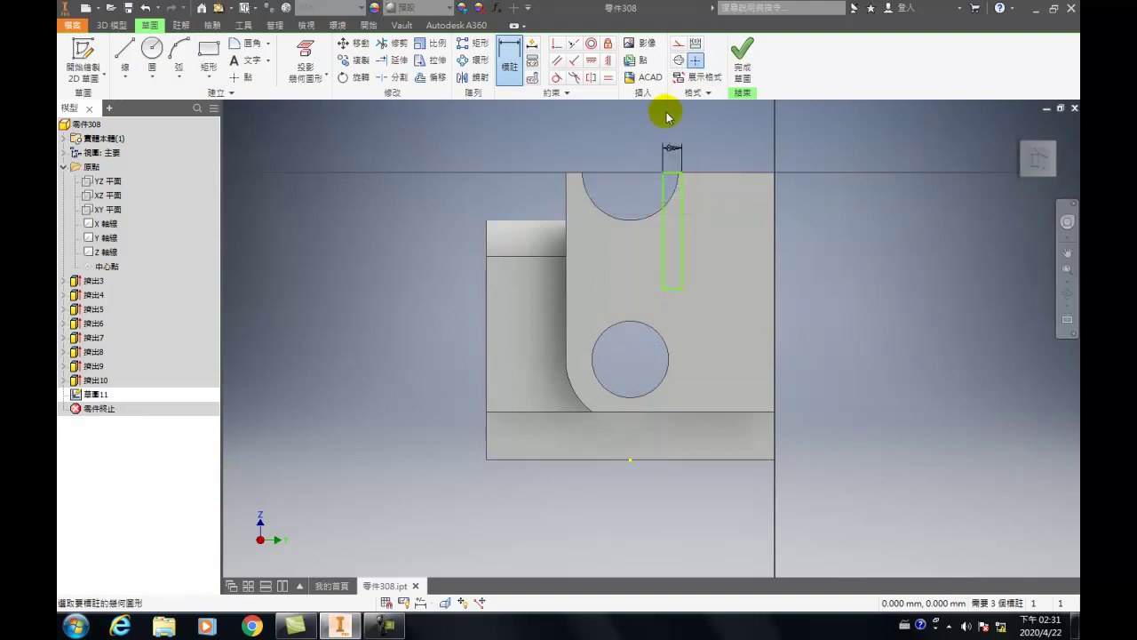
- Align the rectangle's top midpoint vertically with the projected origin point, stretch its lower end into the hole and constrain its top to the block's top edge
click(604, 60)
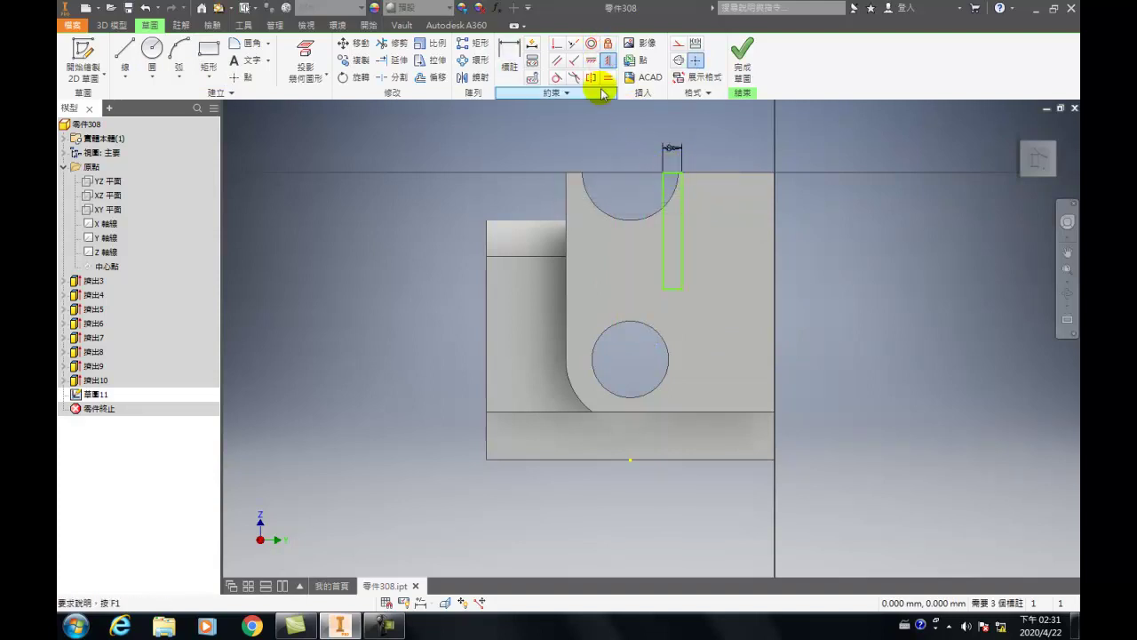
click(674, 176)
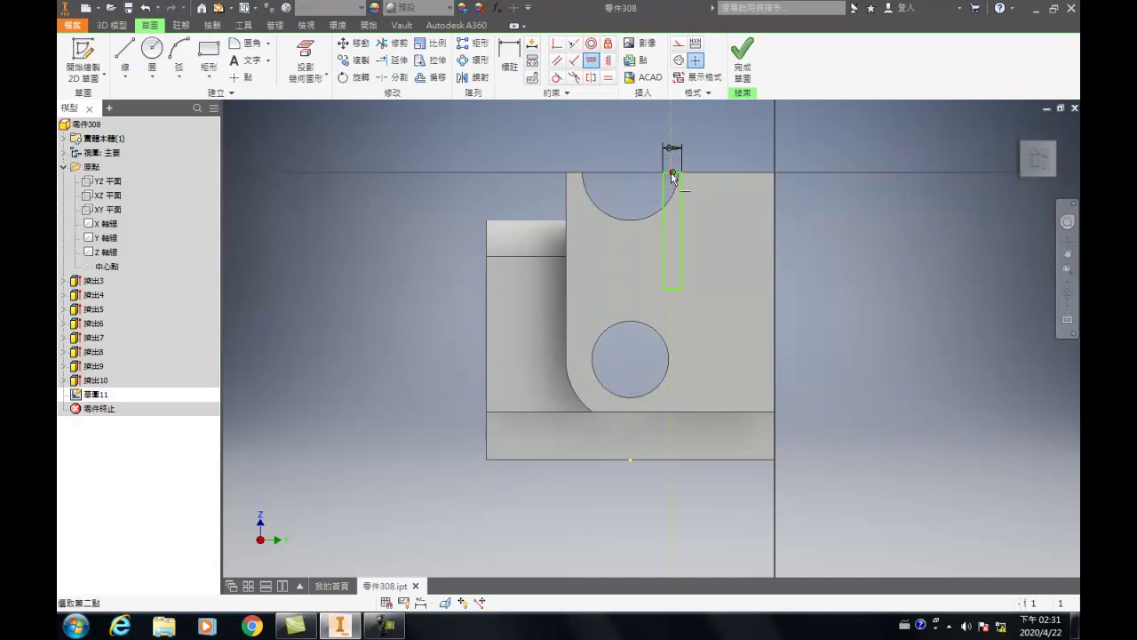
click(631, 462)
drag(631, 288, 634, 340)
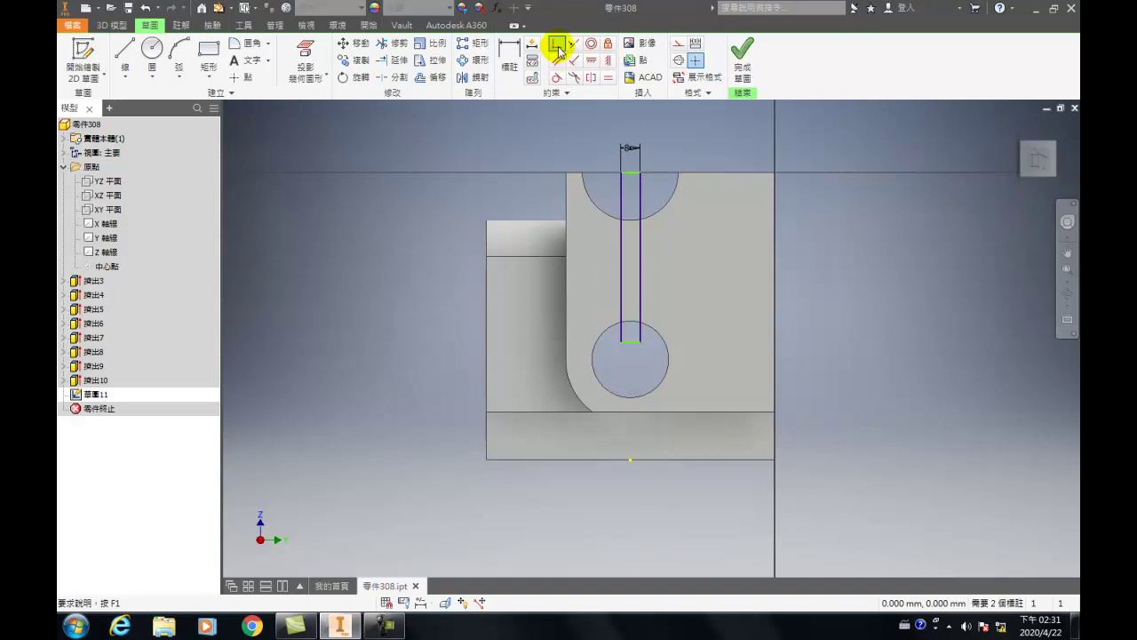
click(684, 175)
key(Escape)
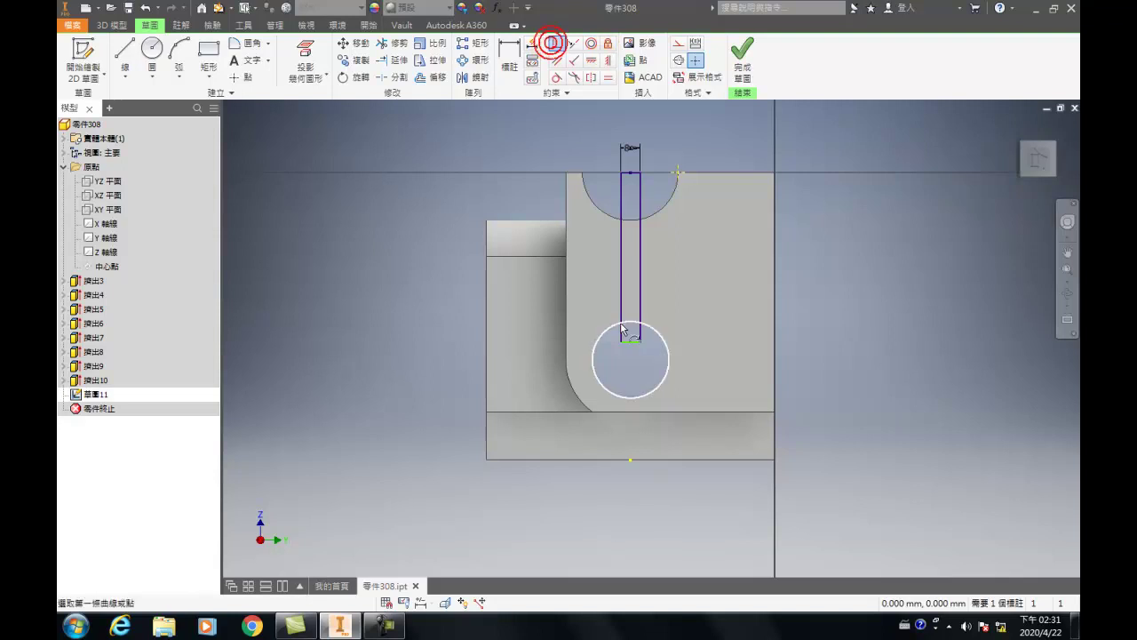
- Project the 32 mm hole's edge and constrain the rectangle's bottom edge to the hole's centre
click(326, 76)
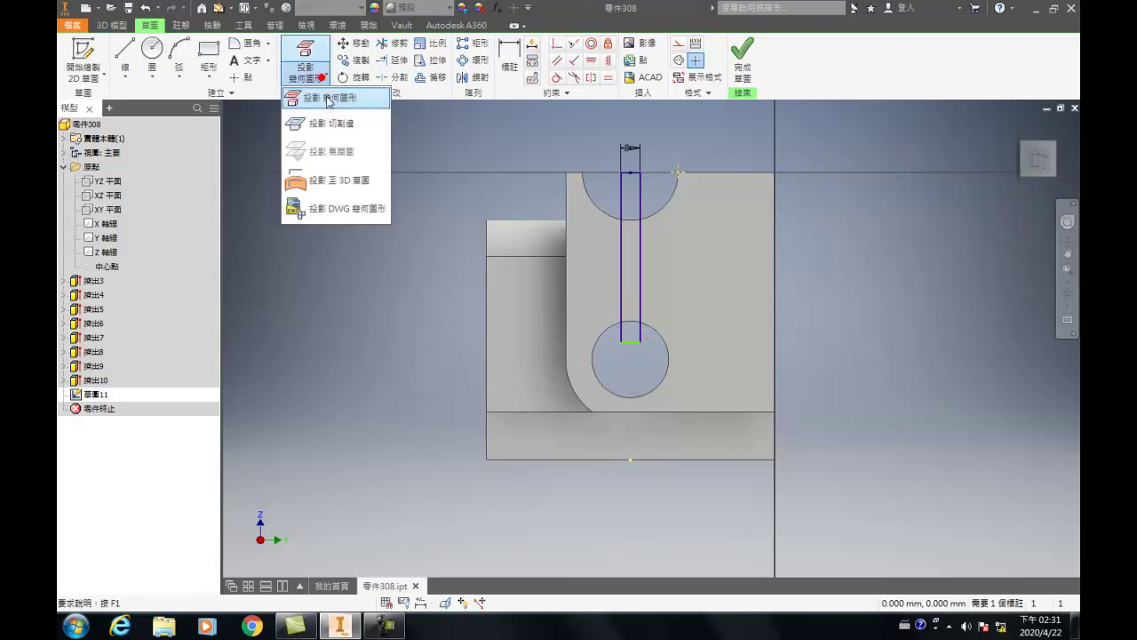
click(326, 95)
click(594, 348)
key(Escape)
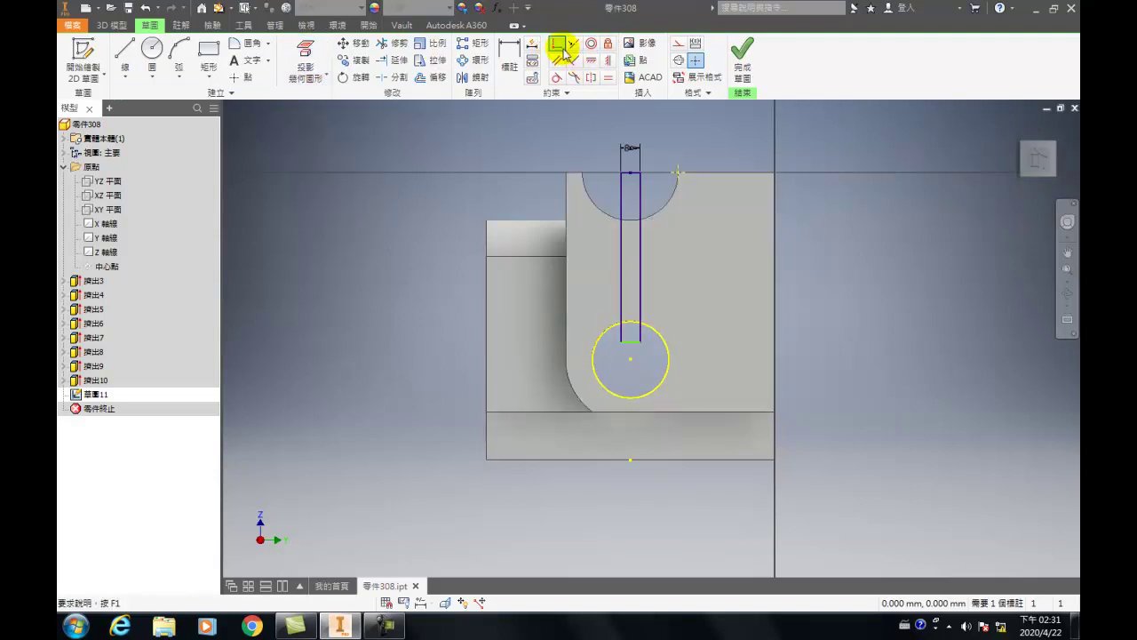
click(637, 351)
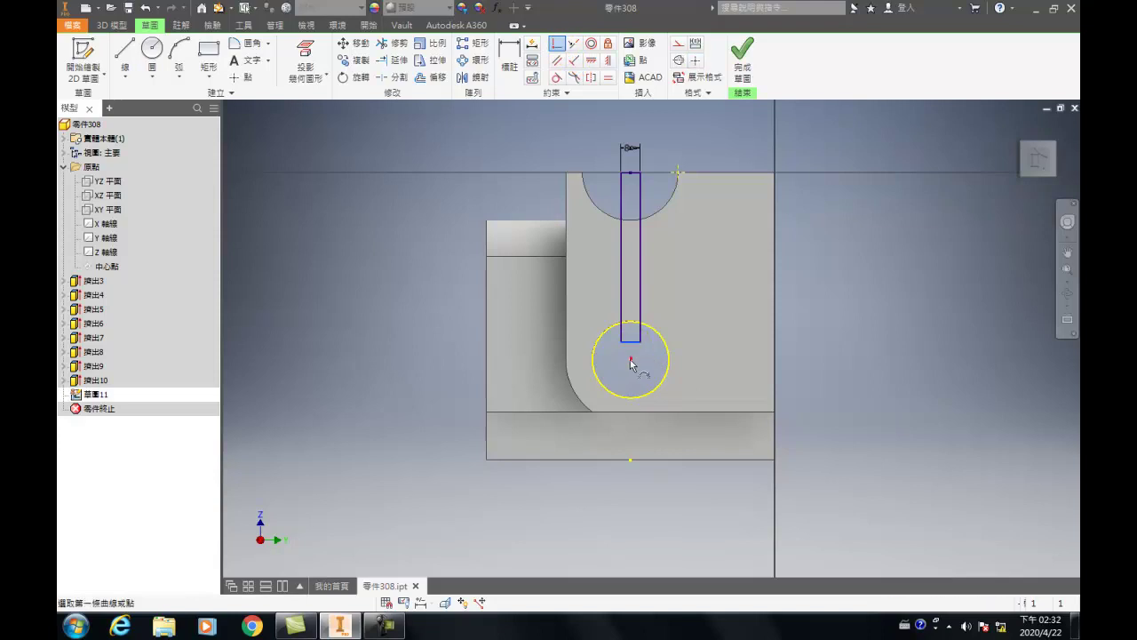
- Finish the sketch and extrude the 8 mm rectangle as a cut into the block, linking the half-round groove to the hole
click(743, 60)
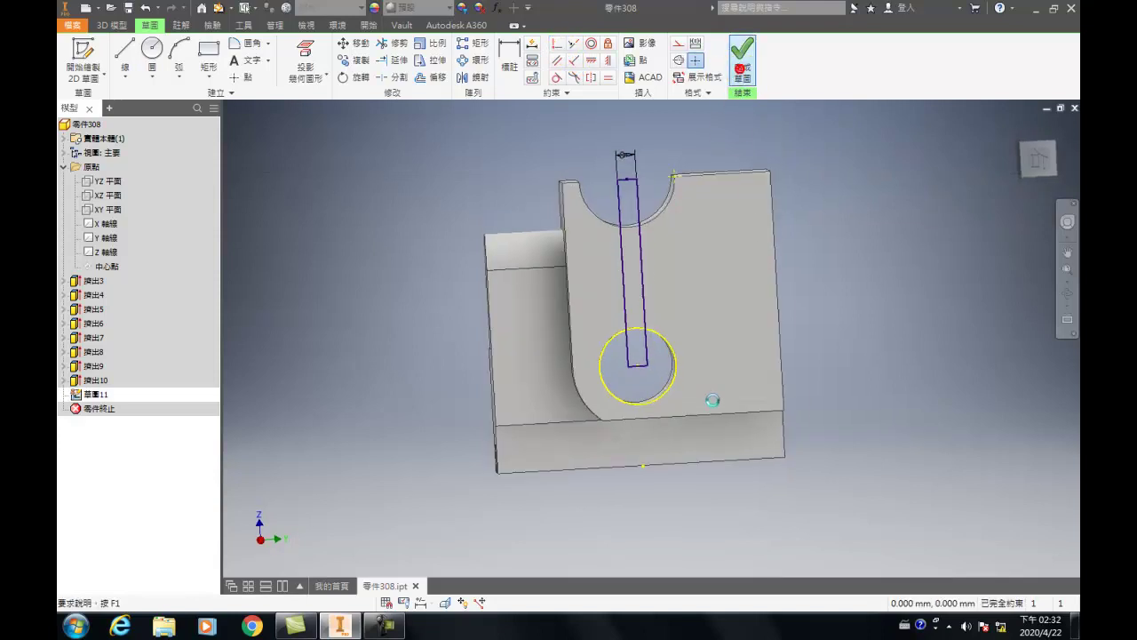
key(e)
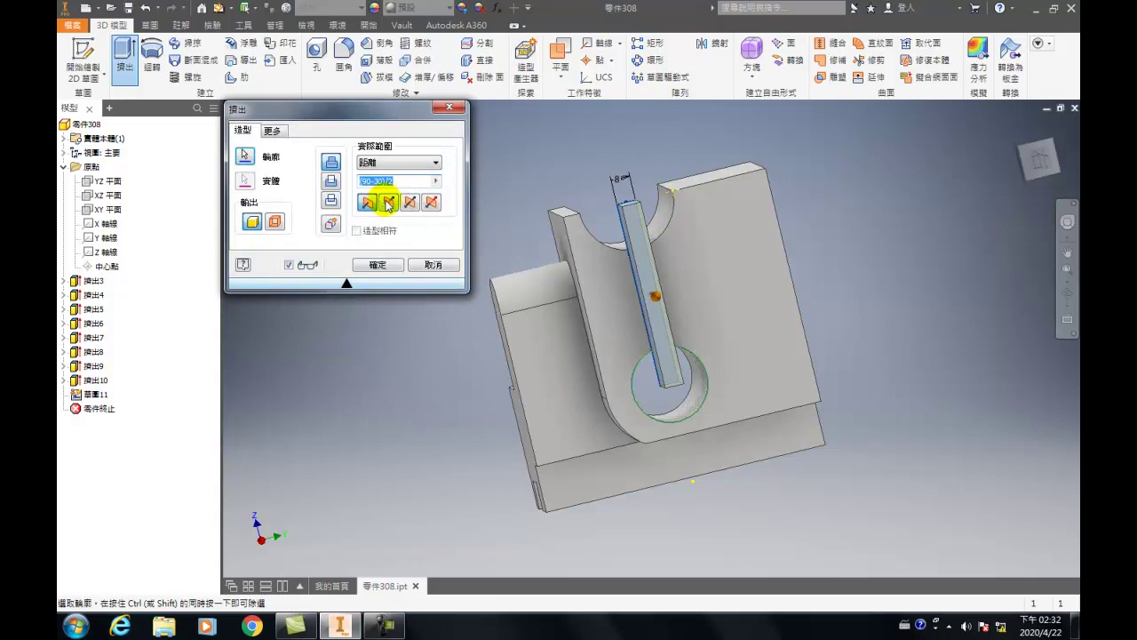
click(387, 200)
key(F4)
drag(799, 354, 708, 308)
drag(640, 290, 444, 277)
key(F4)
drag(683, 335, 804, 342)
click(377, 264)
- Start a sketch on the holed face and draw a rectangle 60 mm high and about 32 mm wide from its upper outer corner
drag(674, 356, 460, 345)
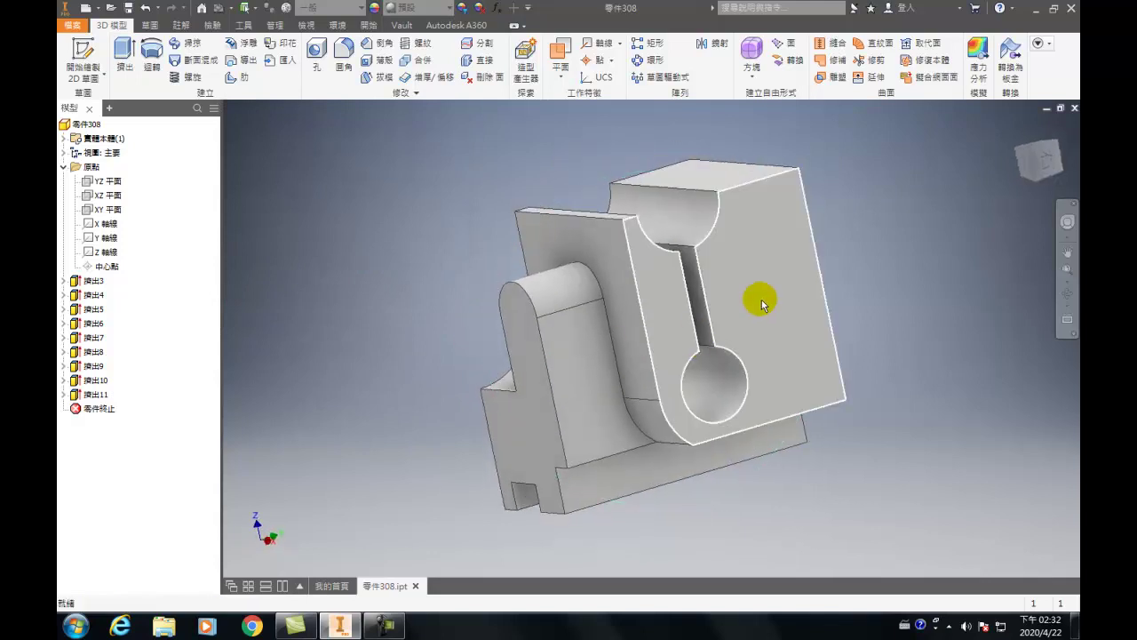
click(755, 305)
click(846, 283)
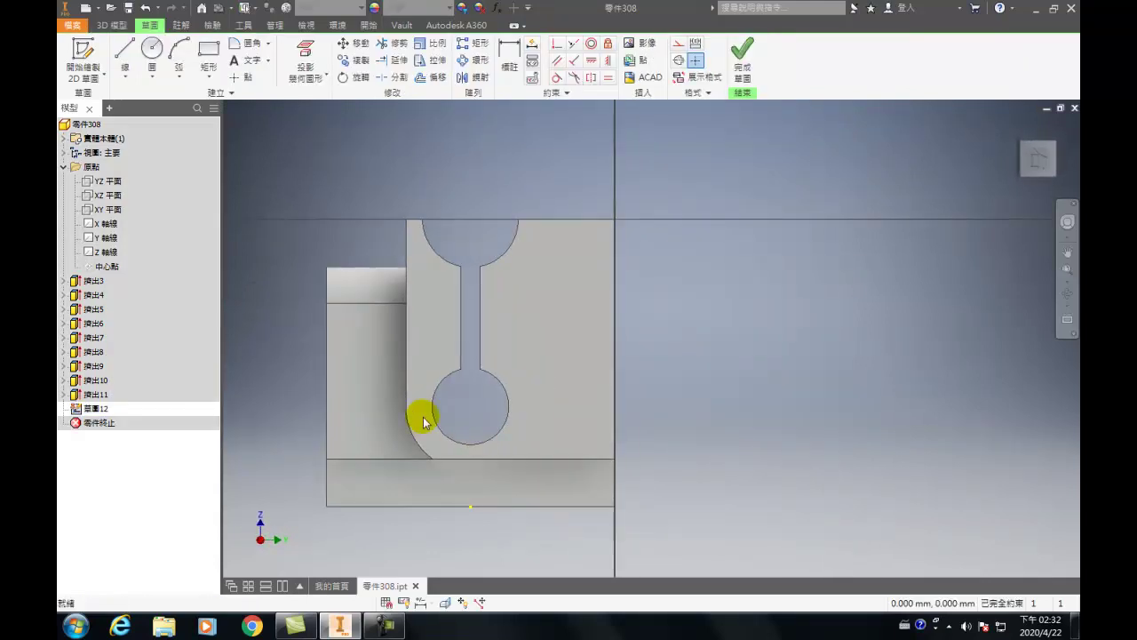
click(208, 54)
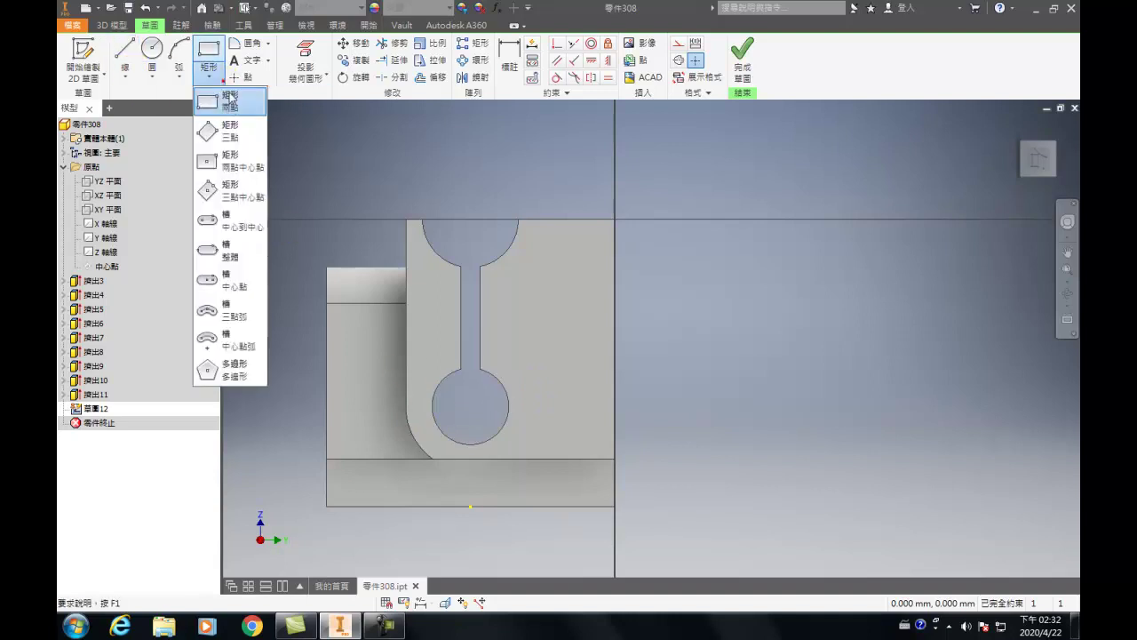
click(615, 218)
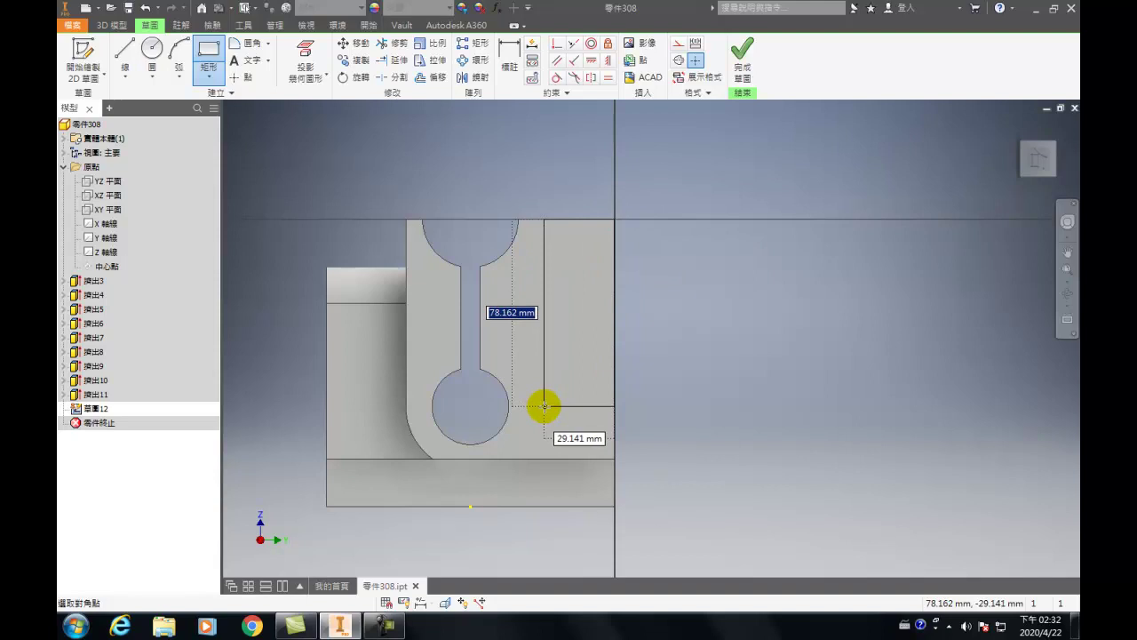
text(60)
key(Tab)
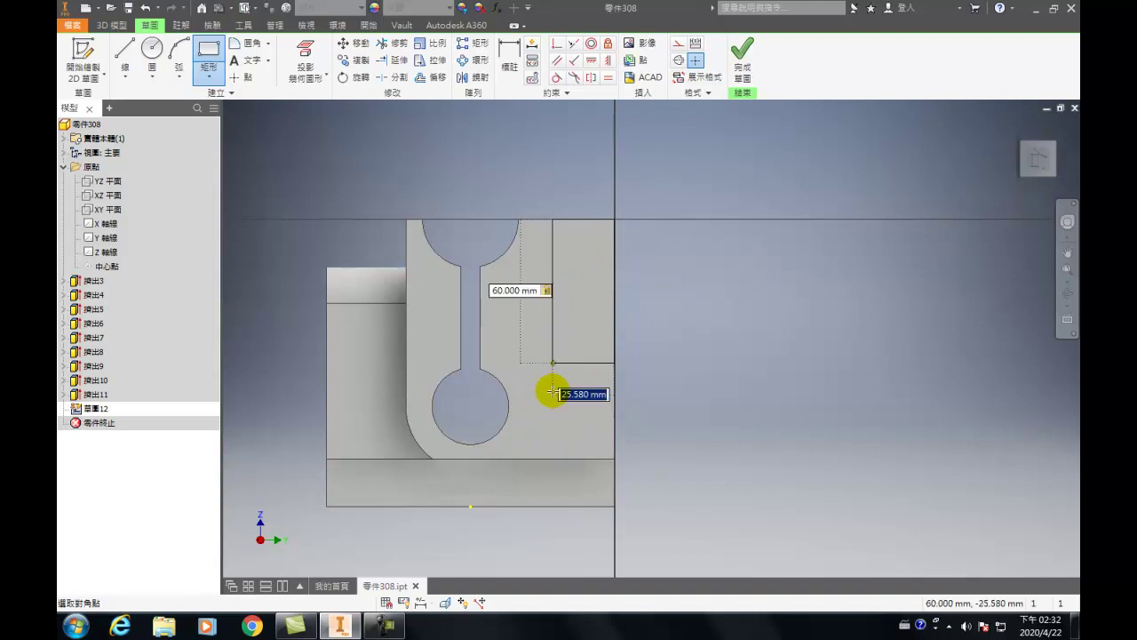
click(538, 350)
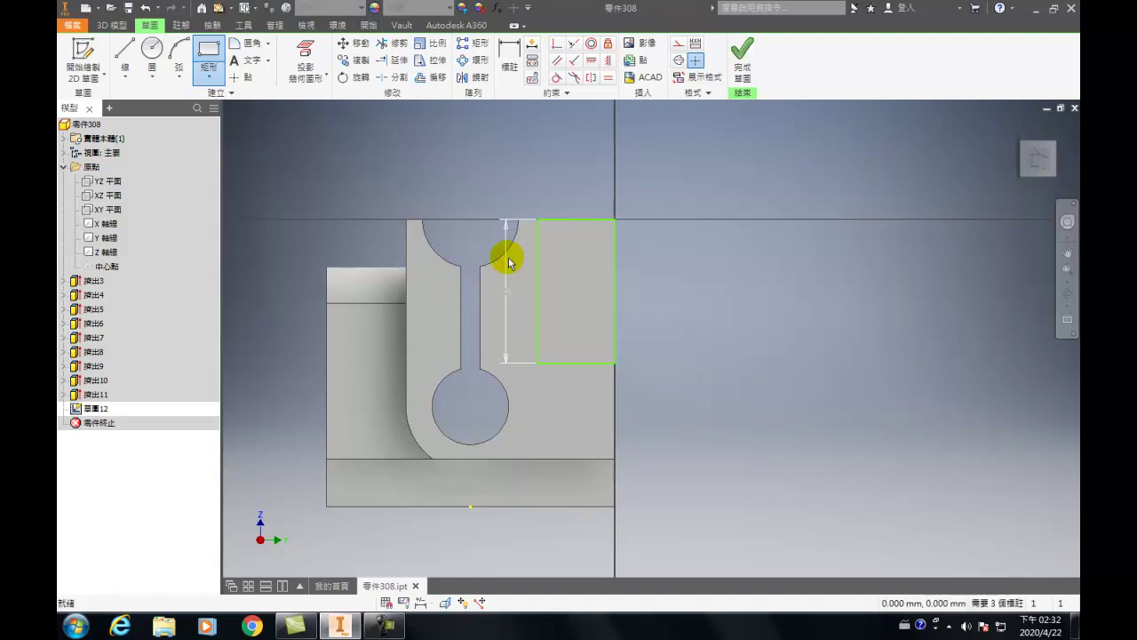
- Dimension the rectangle's inner vertical edge 54 mm from the face's opposite vertical edge, beside the web
key(d)
click(539, 250)
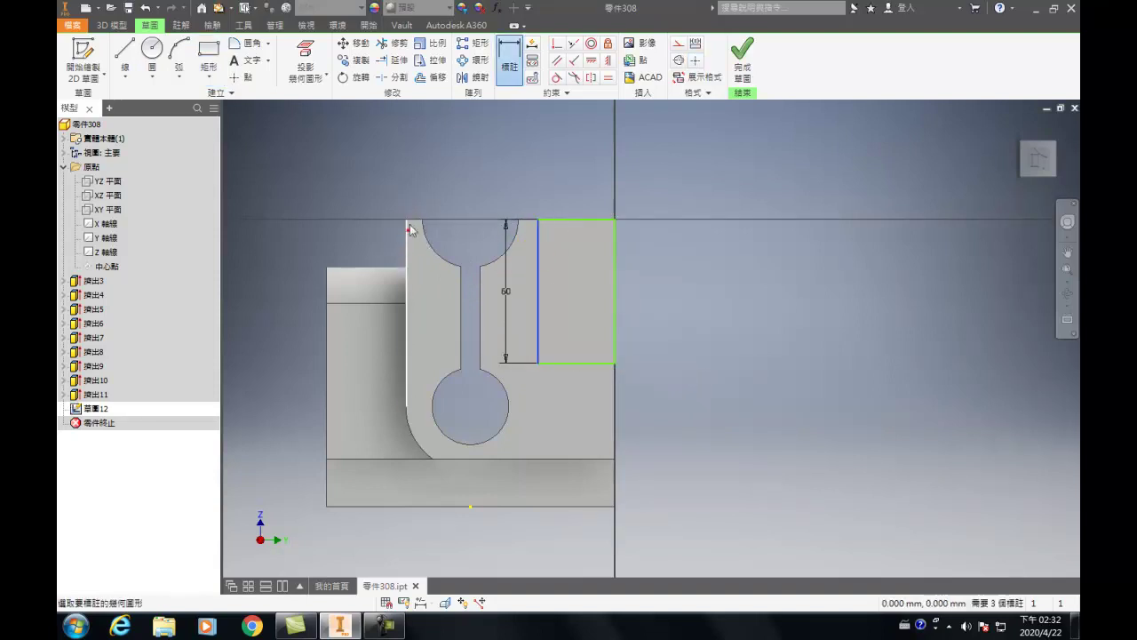
click(409, 229)
click(445, 187)
text(54)
key(Return)
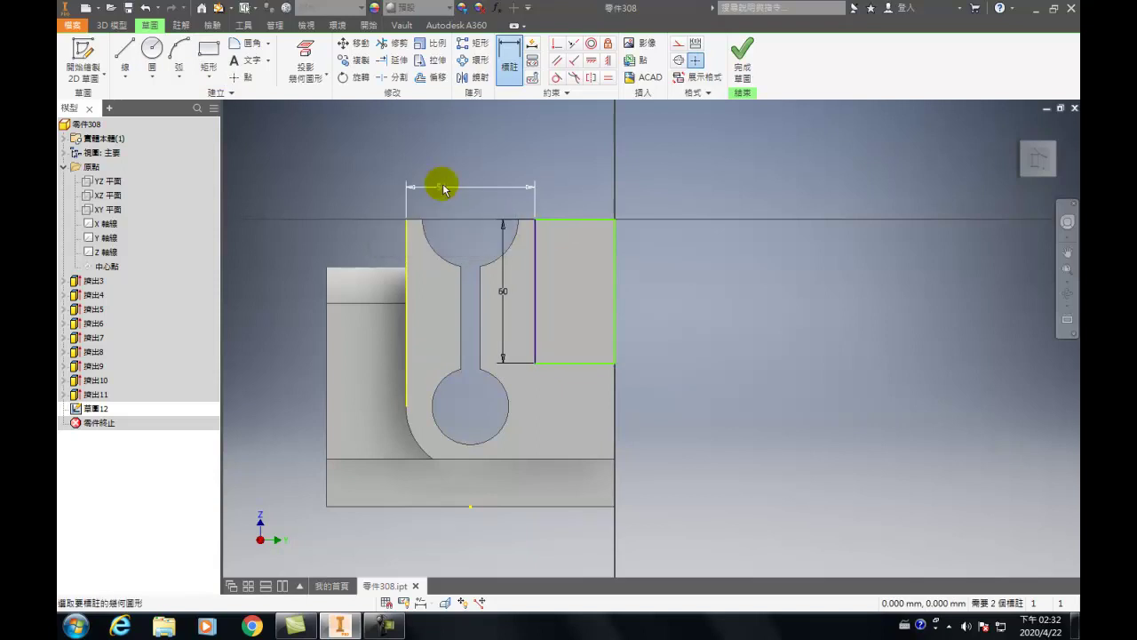
key(Escape)
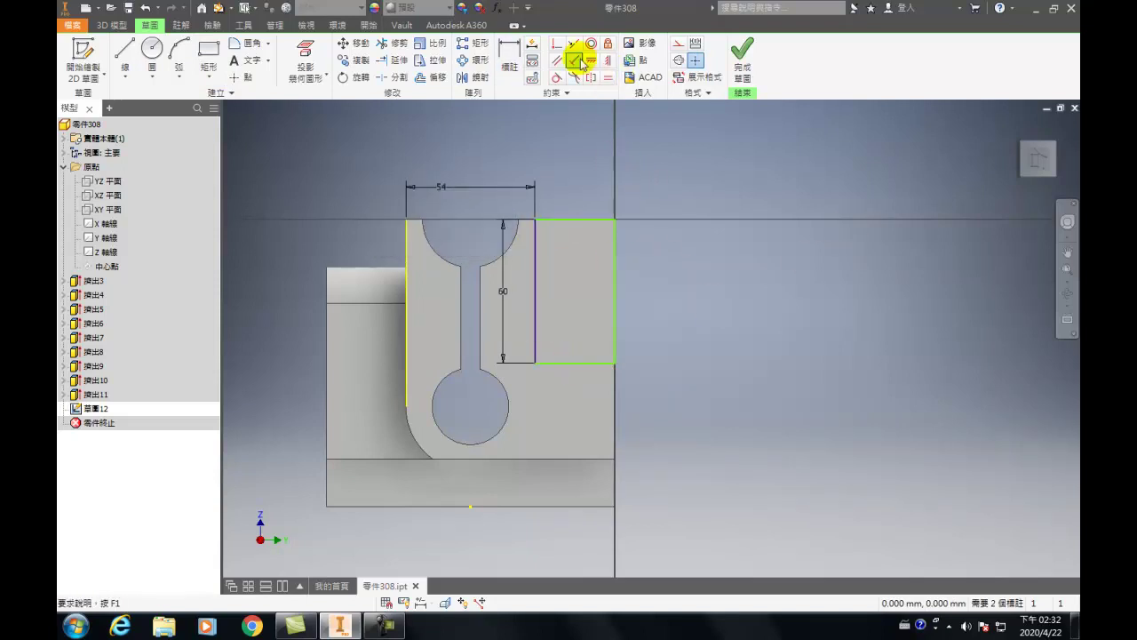
- Try to constrain the rectangle's upper outer corner to the block's outer edge and test whether the rectangle still moves
click(614, 219)
click(604, 397)
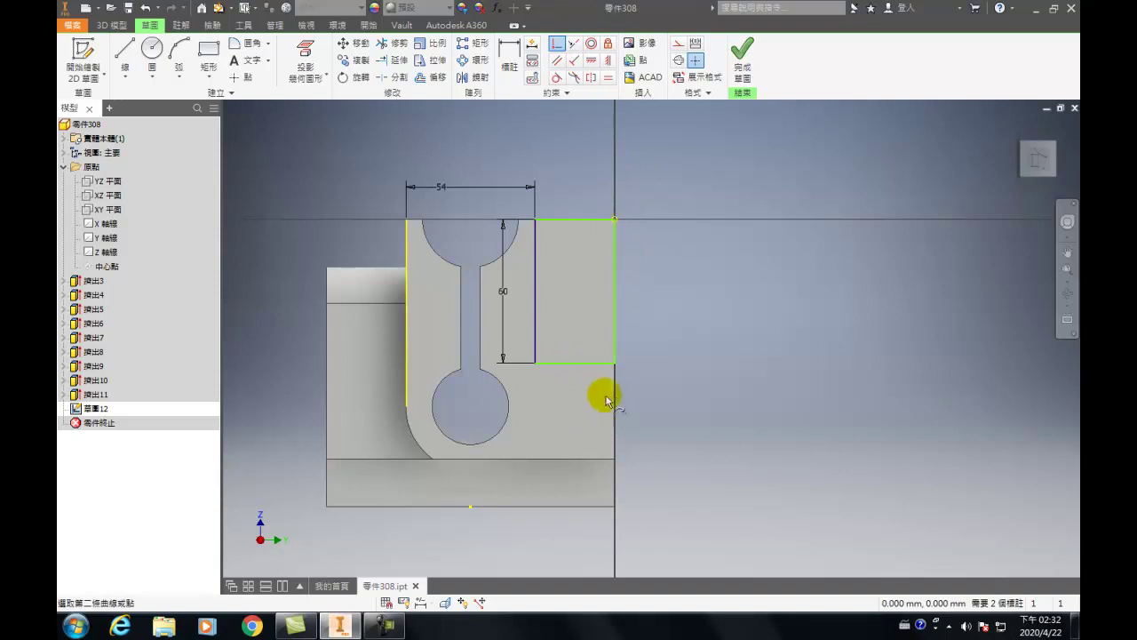
click(620, 242)
drag(607, 223, 595, 246)
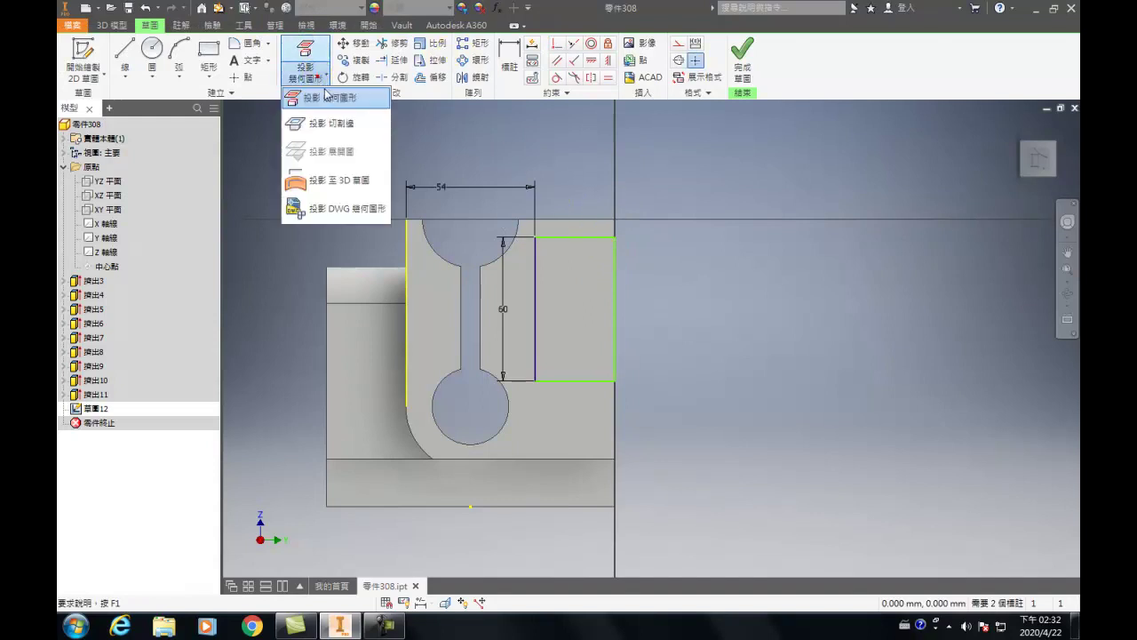
- Project the face's top edge and constrain the rectangle's top edge coincident with it
click(318, 79)
click(579, 219)
click(561, 45)
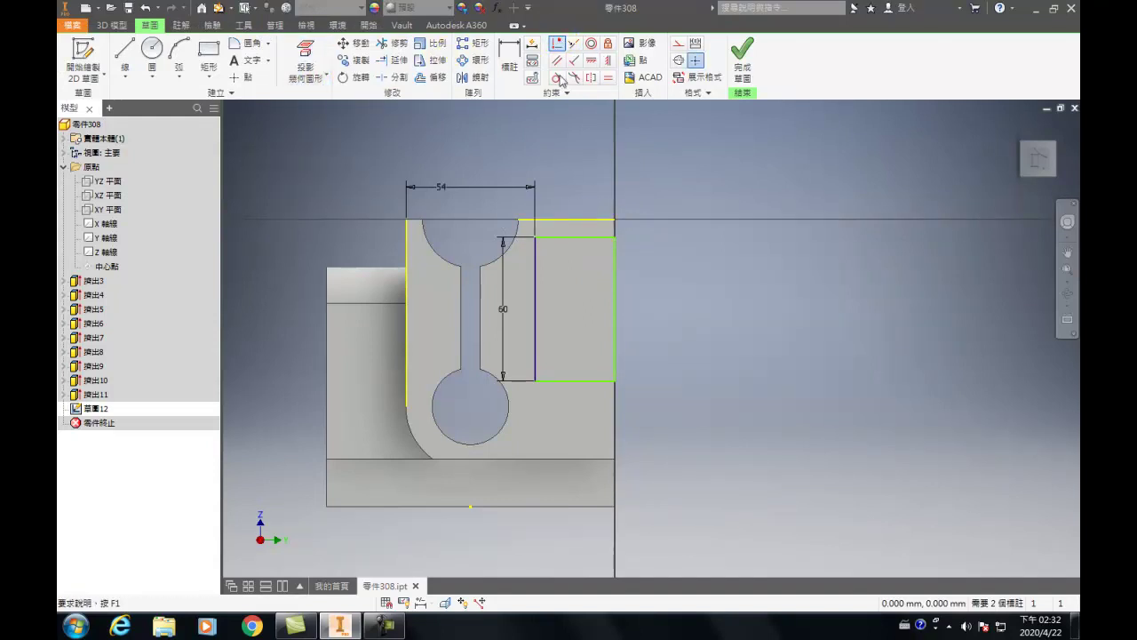
click(578, 221)
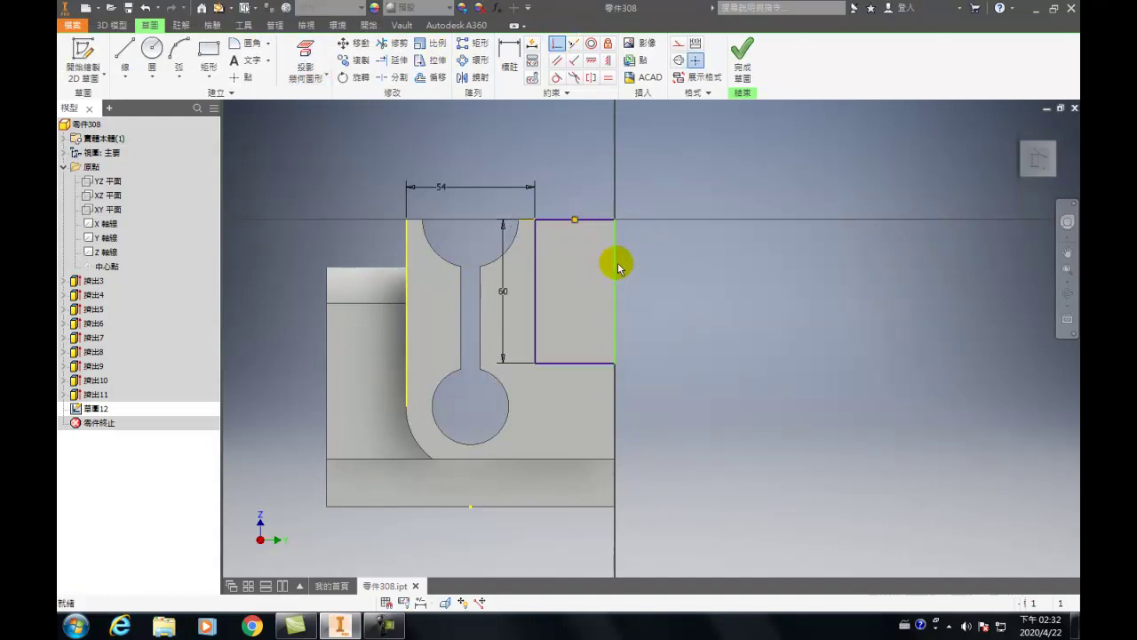
- Constrain the rectangle's outer vertical edge to the upper outer corner of the block's face
drag(620, 248, 602, 254)
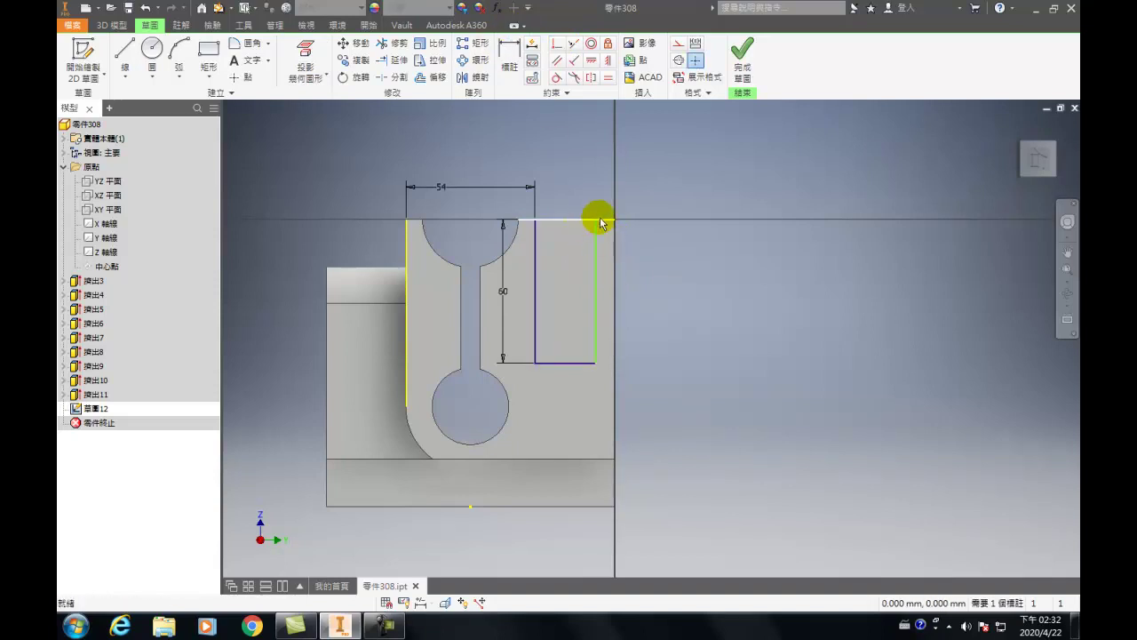
click(597, 285)
click(616, 227)
- Finish the sketch and extrude the rectangle as a cut through all of the block to form the corner notch
click(743, 64)
key(e)
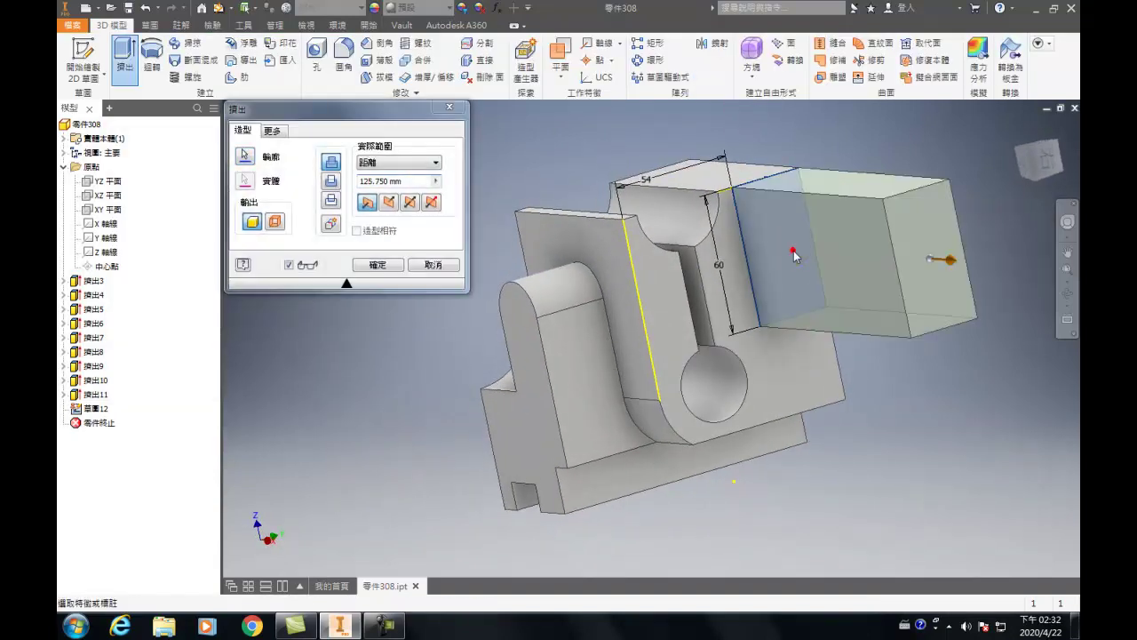
click(388, 202)
click(402, 161)
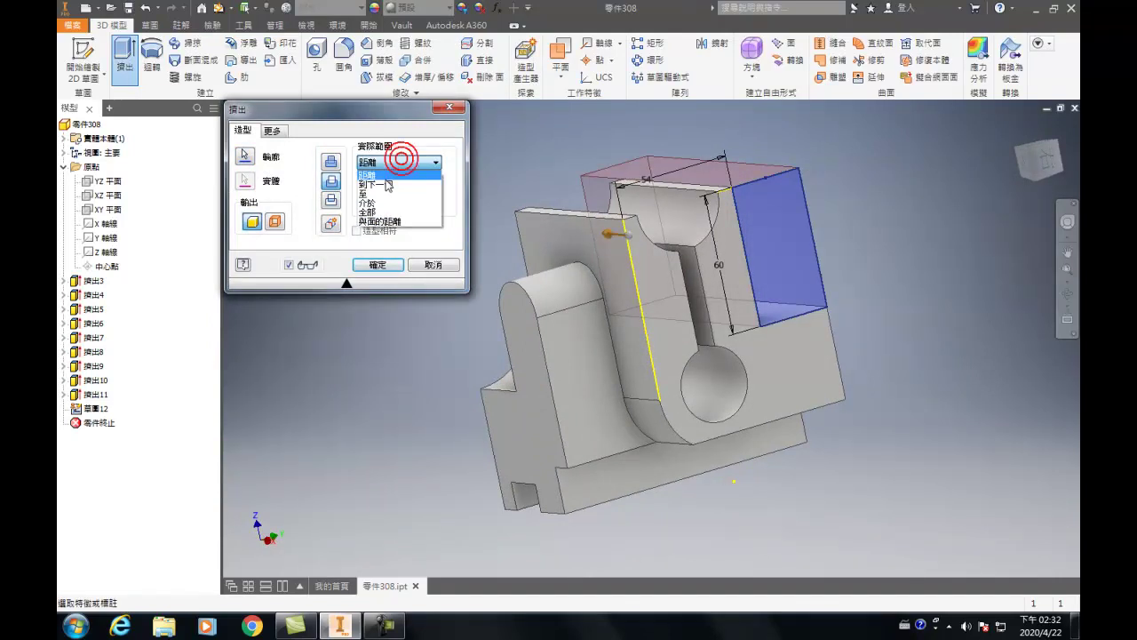
click(377, 212)
click(378, 265)
- Start a sketch on the holed face and draw a 33 mm circle in the open space above the notch's floor
shift+middle_drag(742, 359, 700, 394)
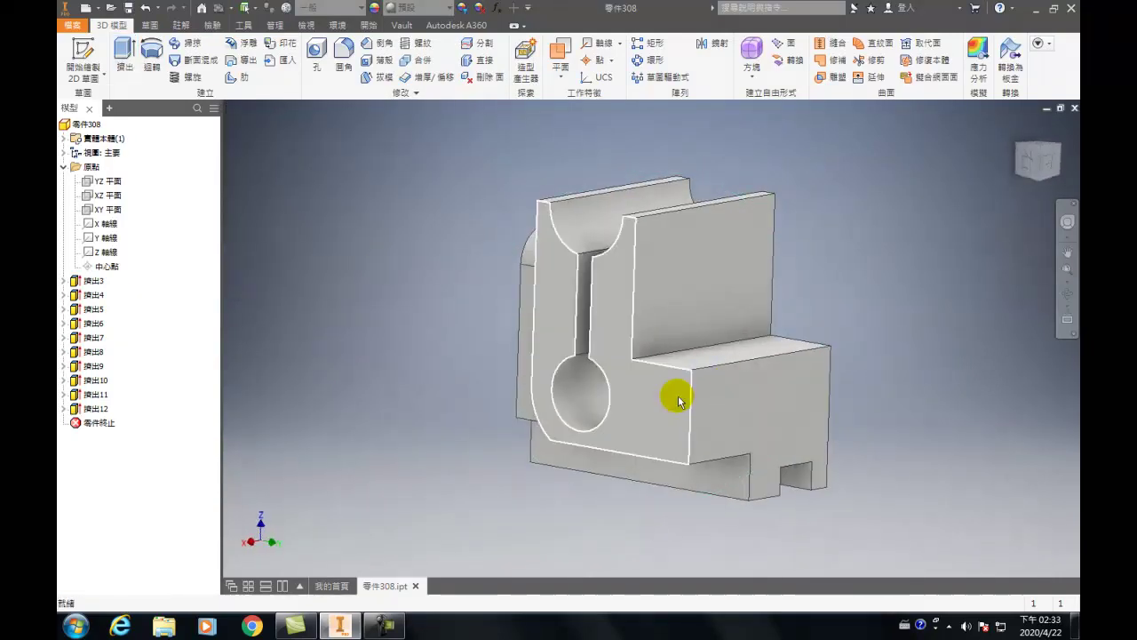
click(672, 394)
click(744, 379)
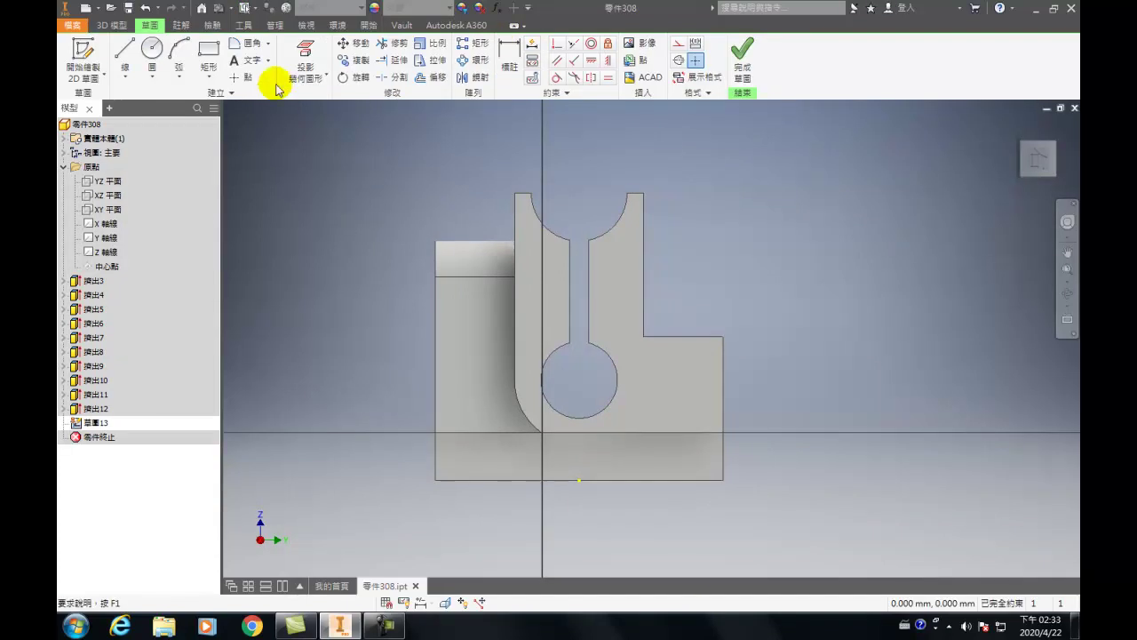
click(152, 77)
click(163, 94)
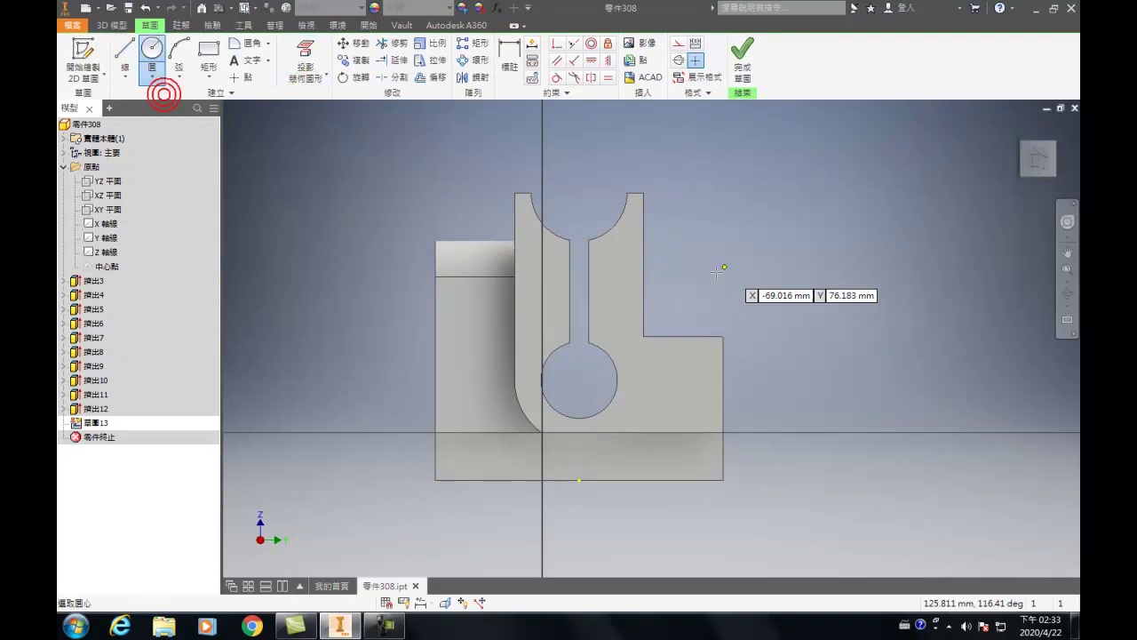
click(720, 281)
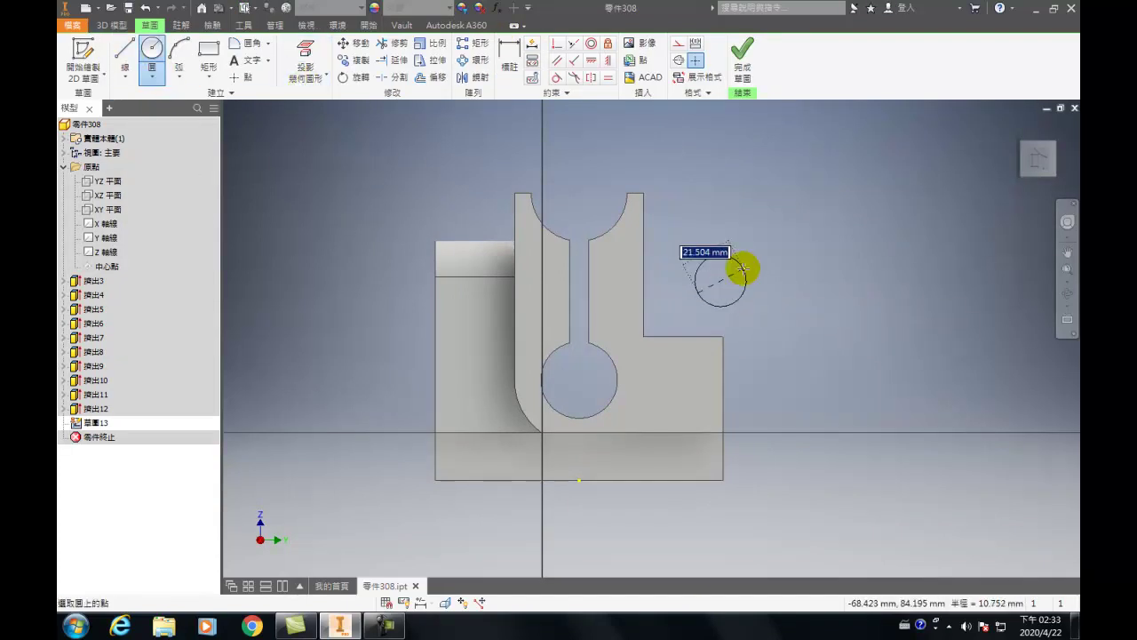
key(Return)
key(Escape)
drag(723, 285, 709, 294)
- Dimension the circle's centre 35 mm below the face's top edge and set the circle's diameter to 66 mm
key(d)
click(631, 192)
click(787, 224)
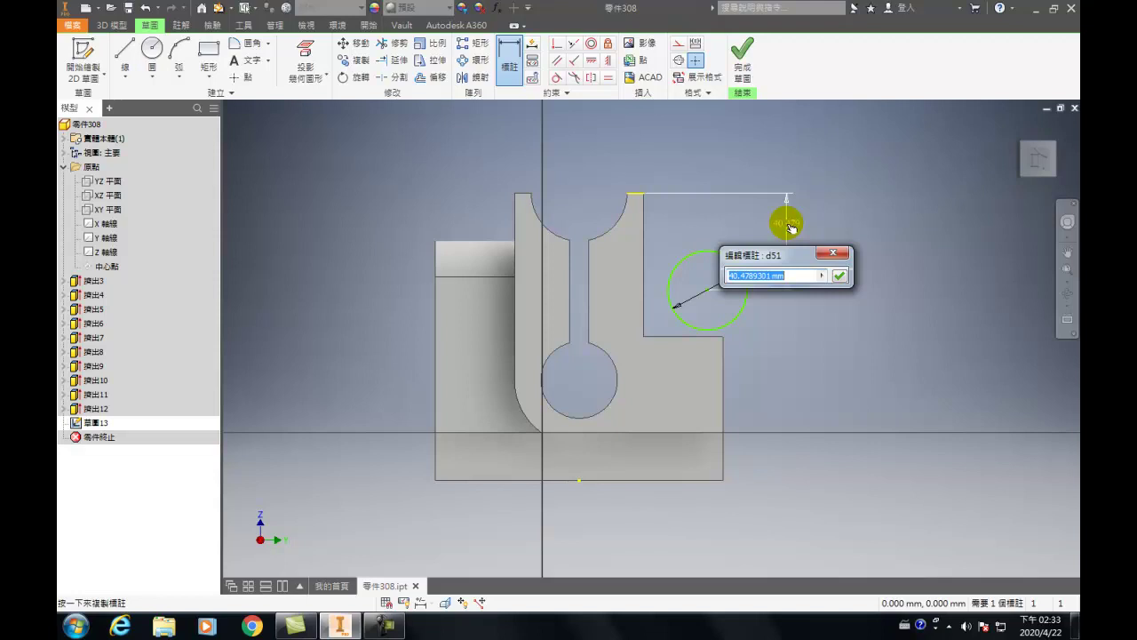
text(35)
key(Return)
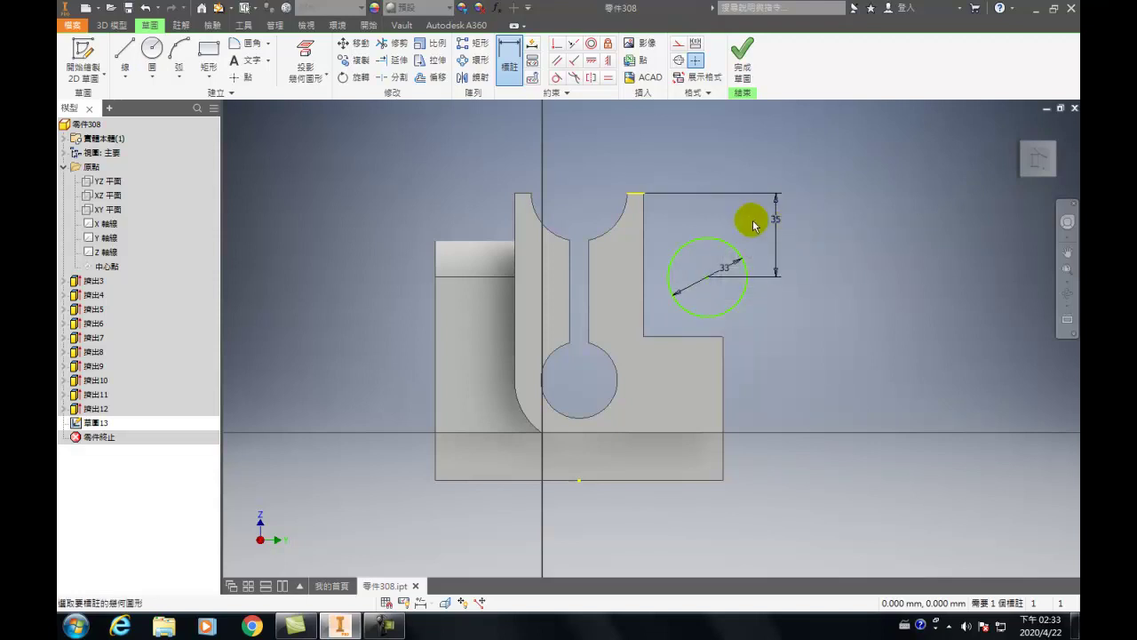
click(723, 264)
key(Return)
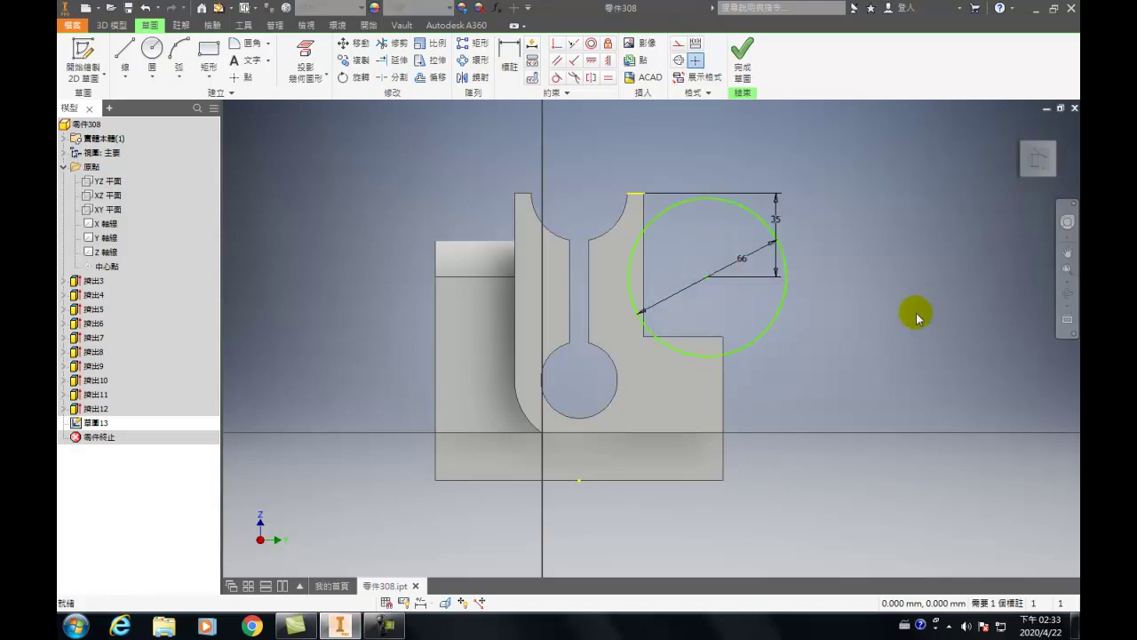
- Align the circle's centre vertically with the outer corner of the notch's floor
click(607, 60)
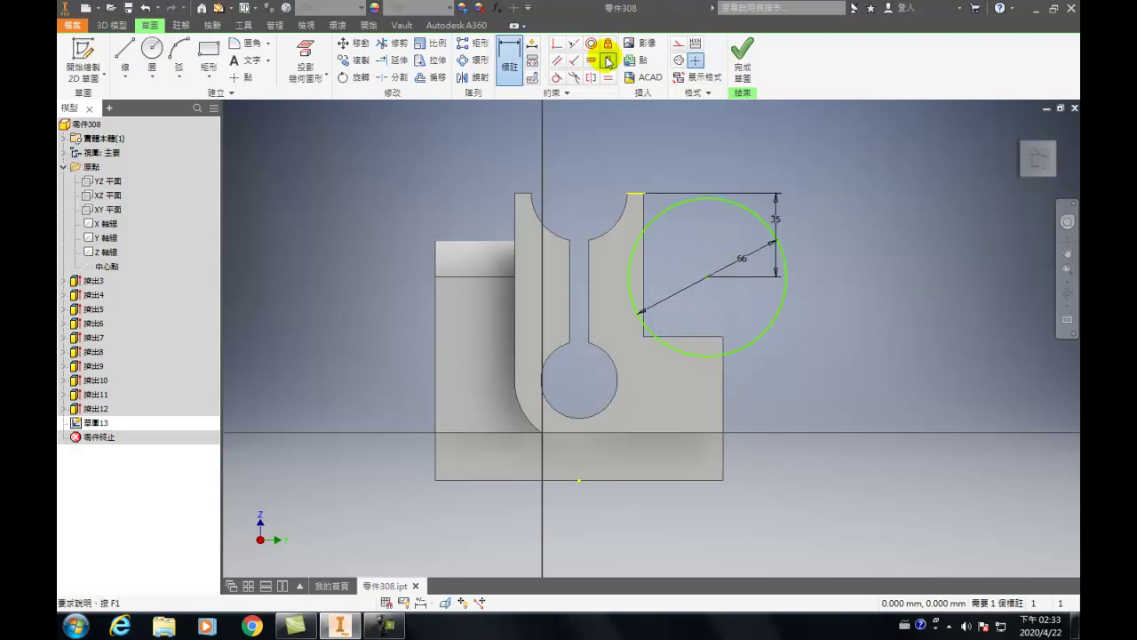
click(708, 278)
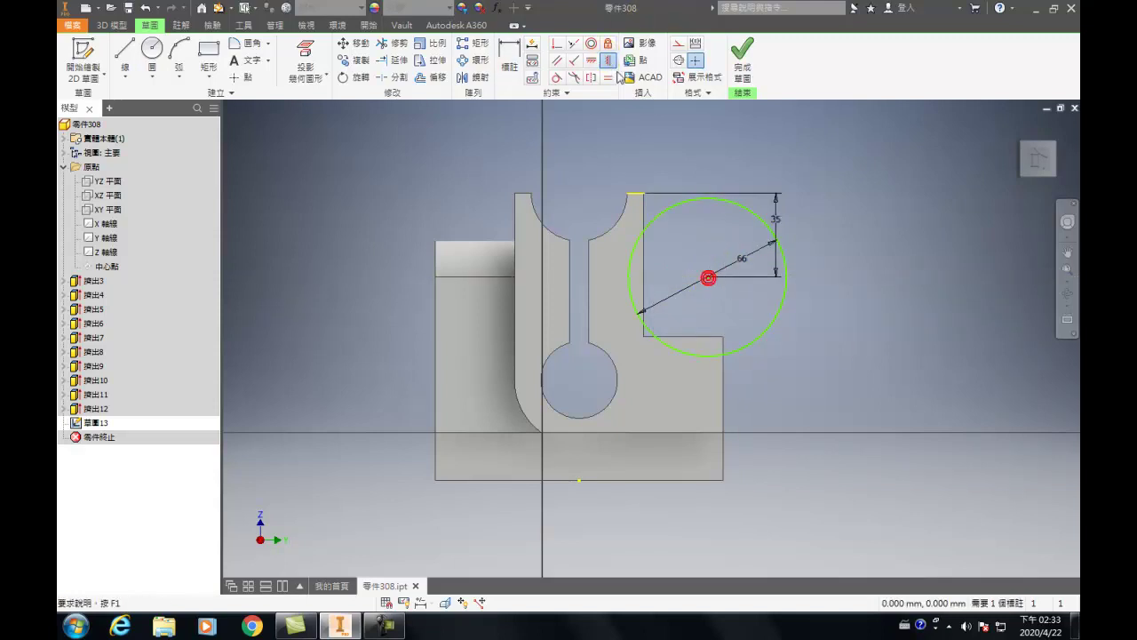
click(594, 61)
click(707, 279)
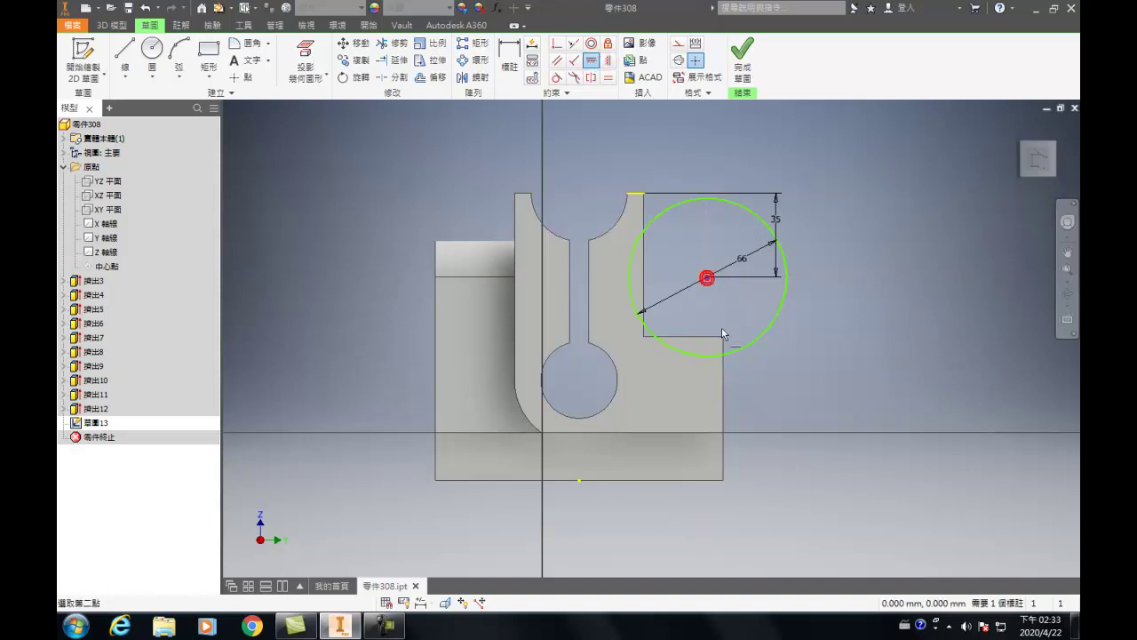
click(723, 339)
- Finish the sketch and extrude the 66 mm circle 125.75 mm as a cut, hollowing the notch's floor
click(743, 61)
key(e)
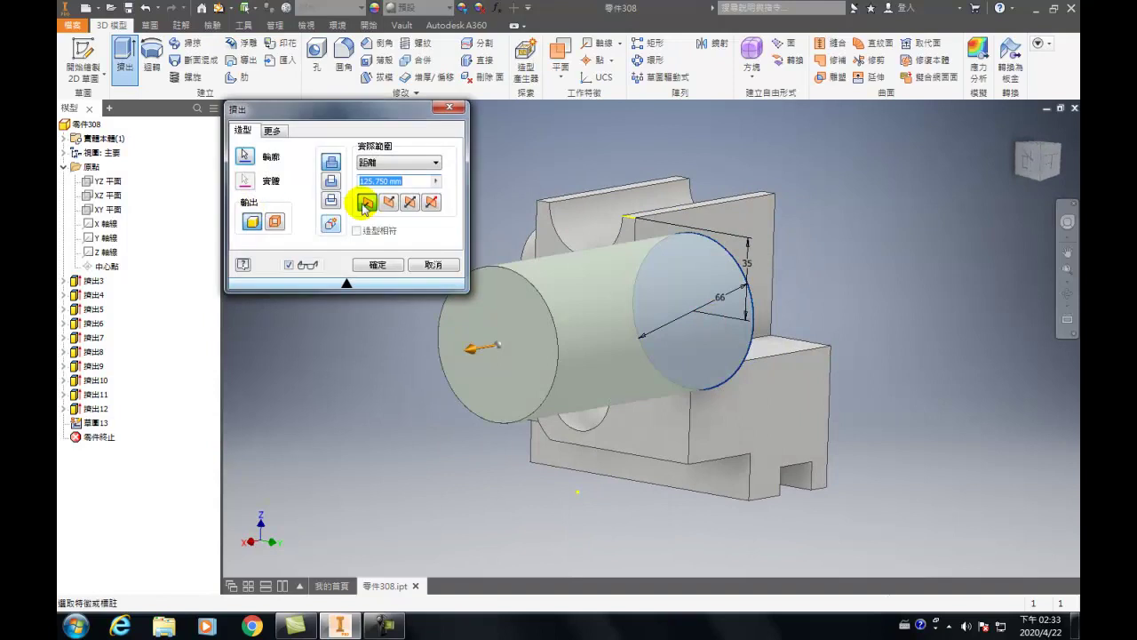
click(387, 204)
click(376, 265)
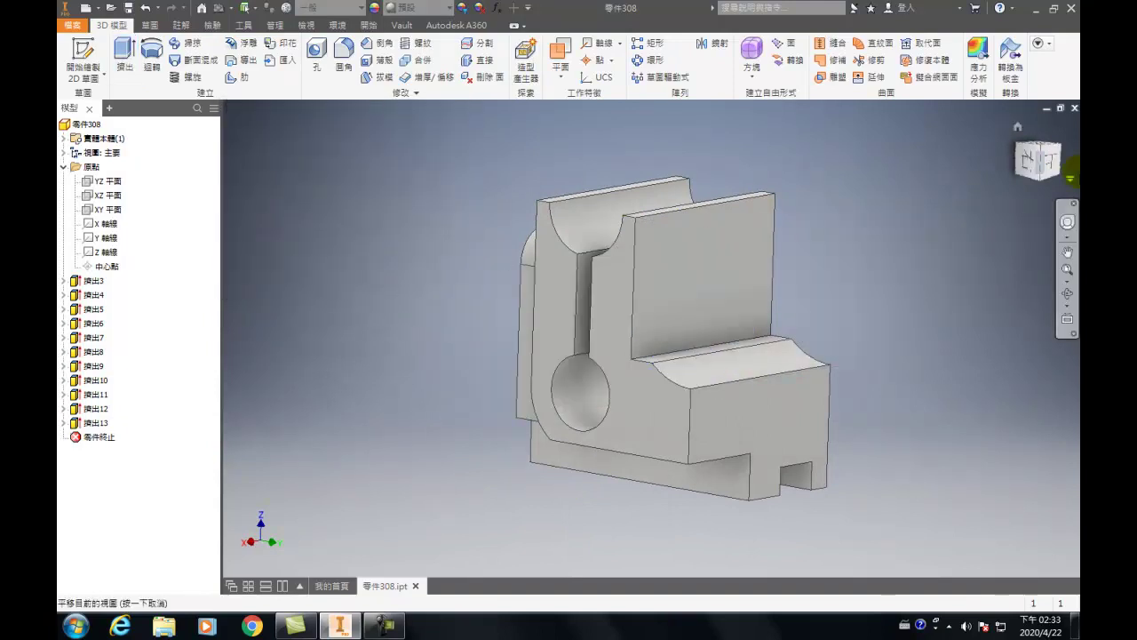
- Start a sketch on the rounded web's end face and draw a 16 mm circle near its rounded top
click(1022, 132)
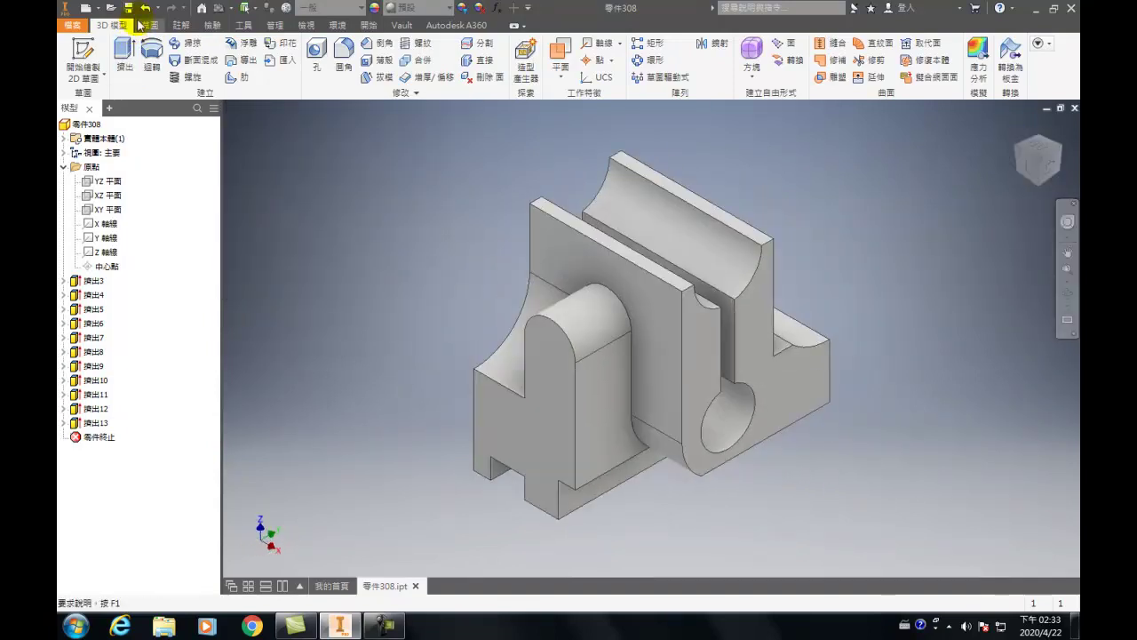
key(s)
click(555, 400)
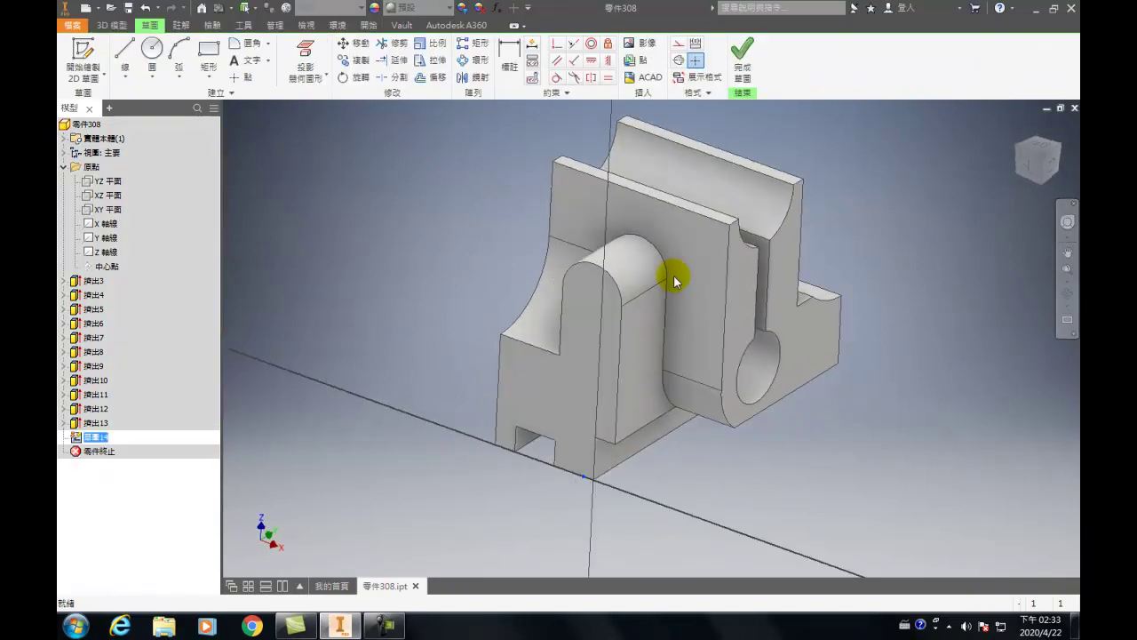
click(152, 48)
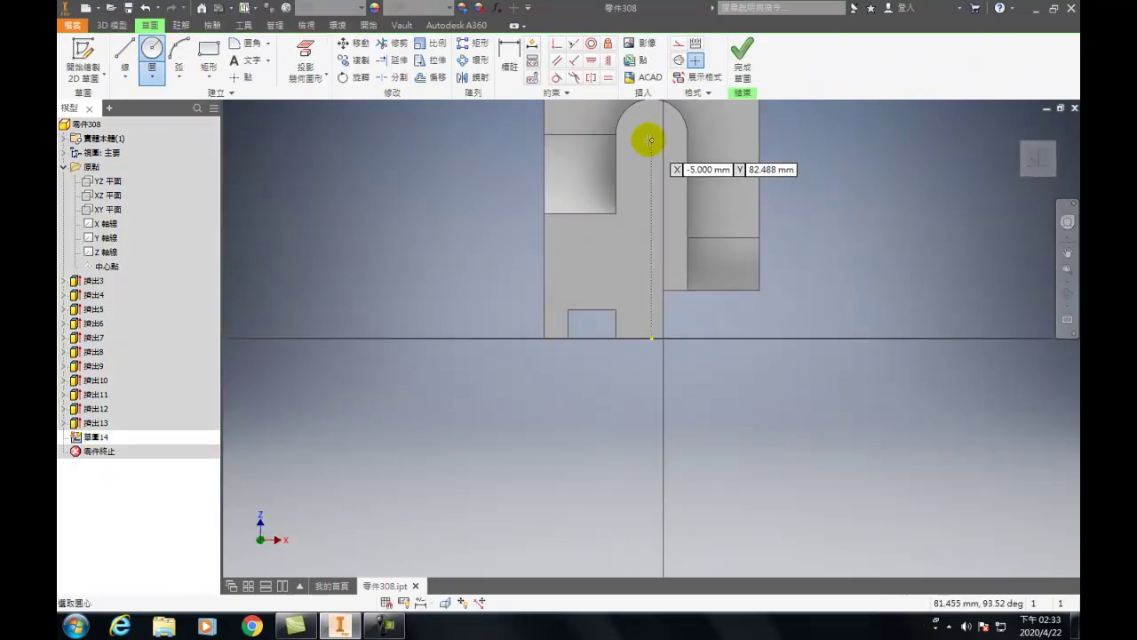
click(650, 139)
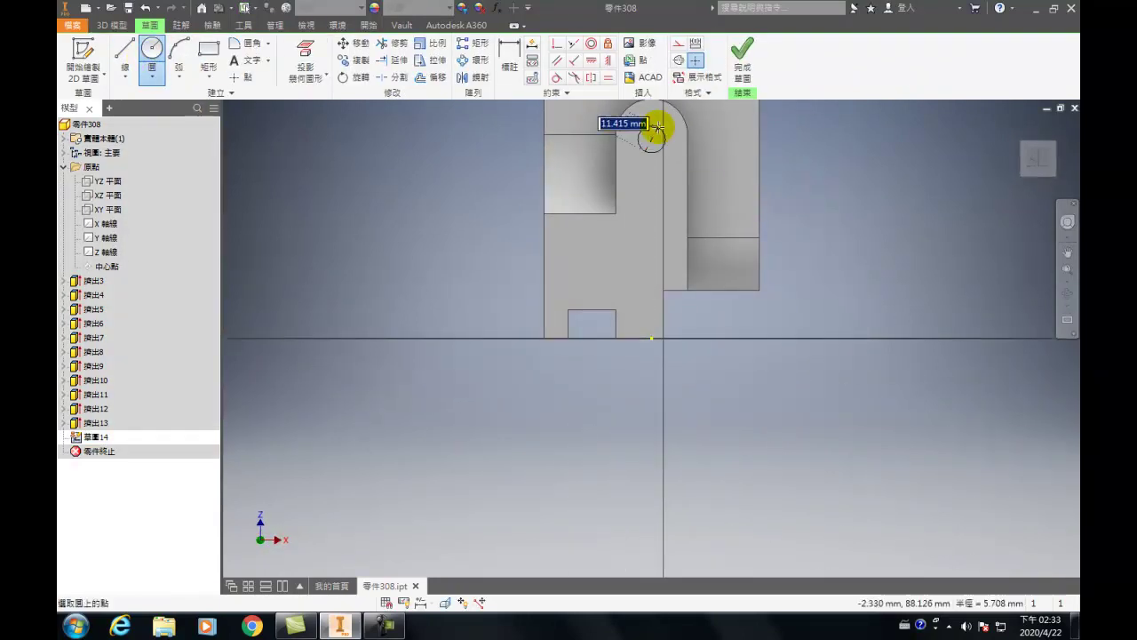
click(659, 131)
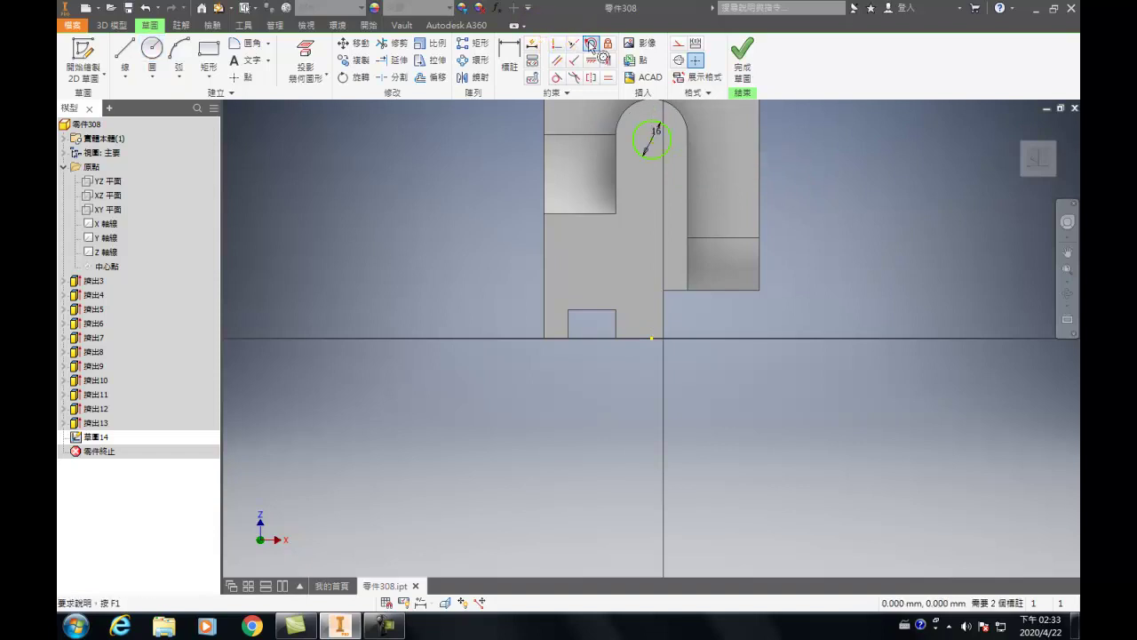
- Make the 16 mm circle concentric with the web's rounded top
click(591, 43)
click(646, 122)
click(637, 103)
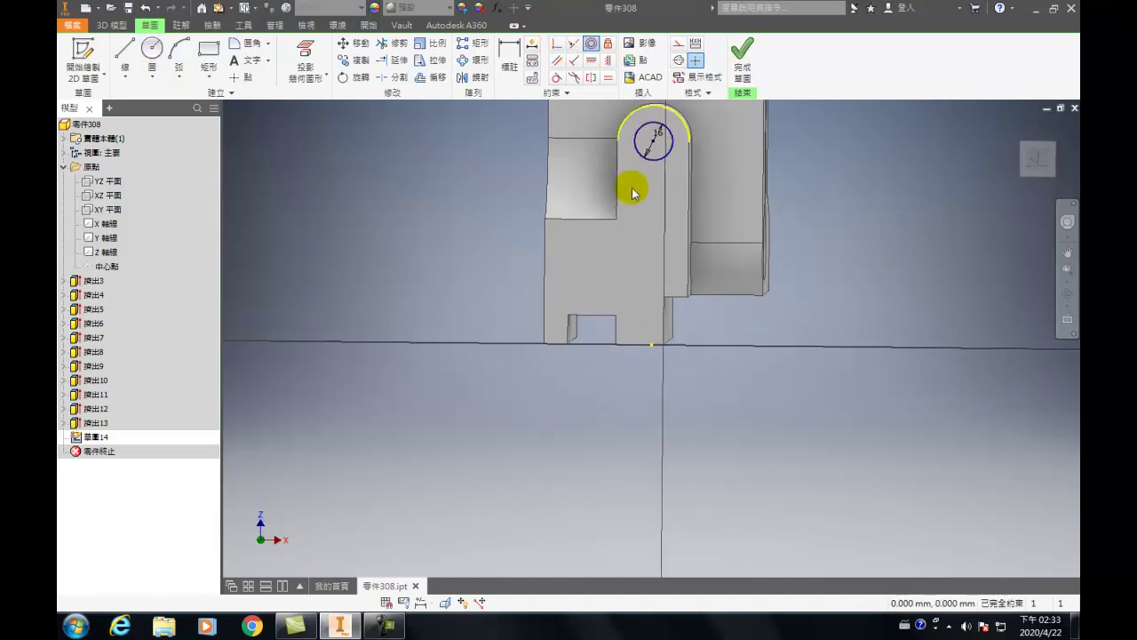
- Extrude the 16 mm circle 125.75 mm as a cut through the web and upright walls, and inspect the hole
key(F6)
key(e)
click(387, 203)
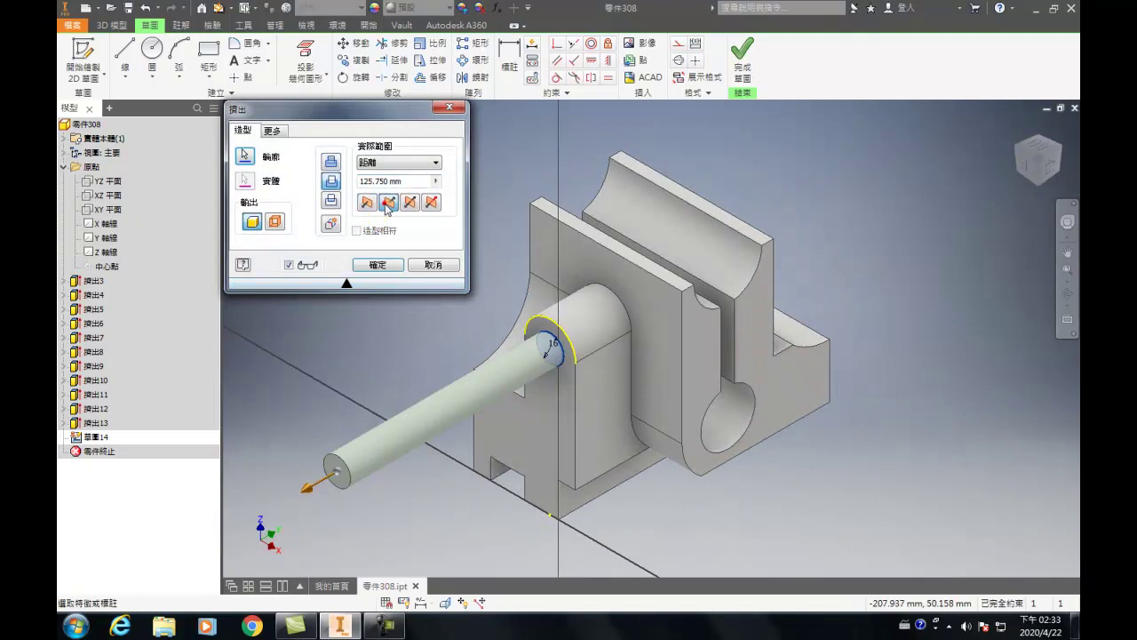
click(377, 265)
shift+middle_drag(381, 261, 711, 363)
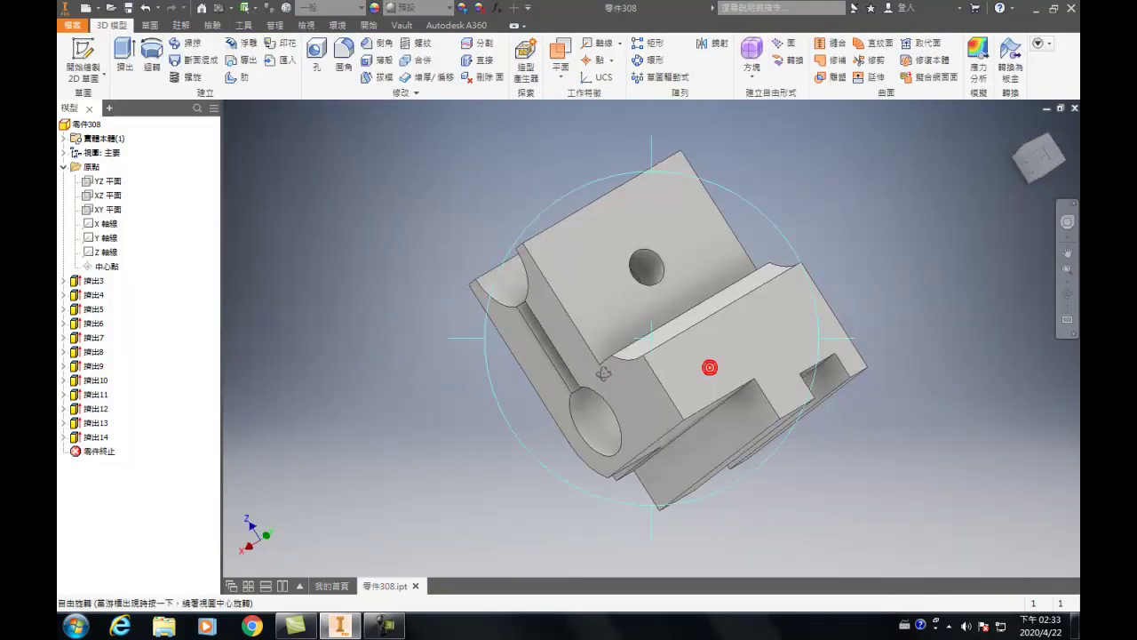
click(1038, 145)
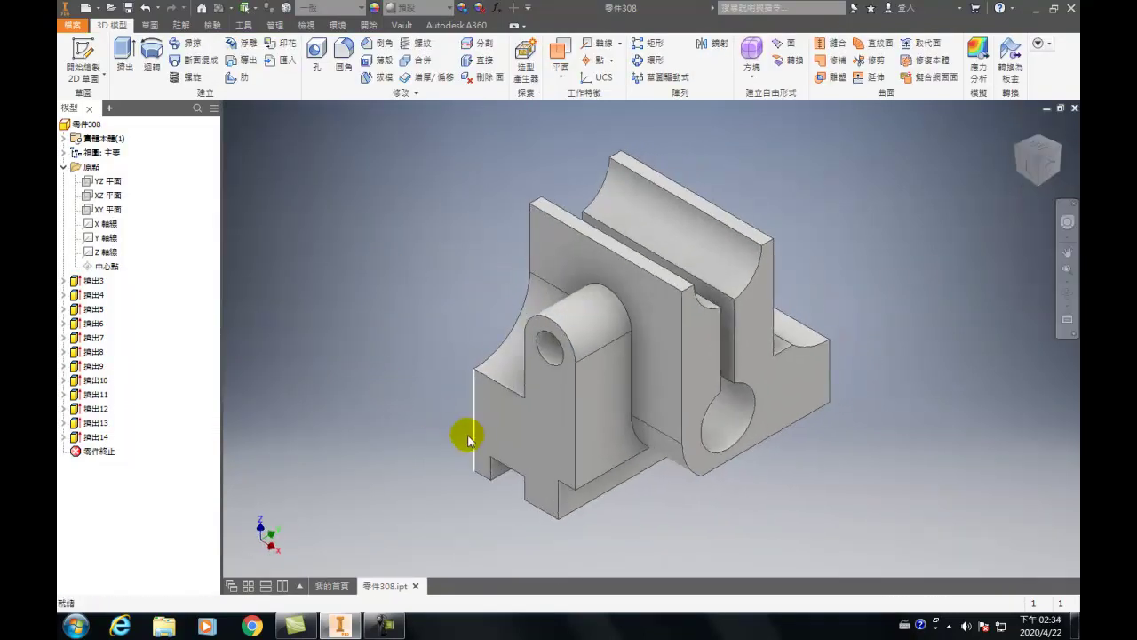
- Create a new drawing and delete its ISO title block and default border from the sheet
click(72, 25)
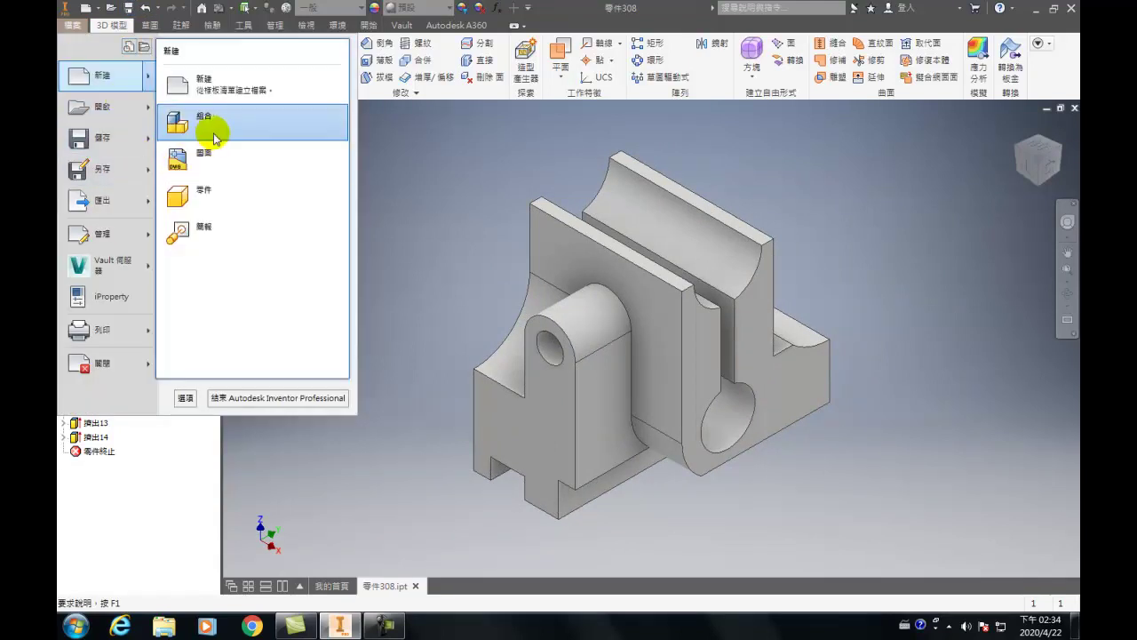
click(220, 166)
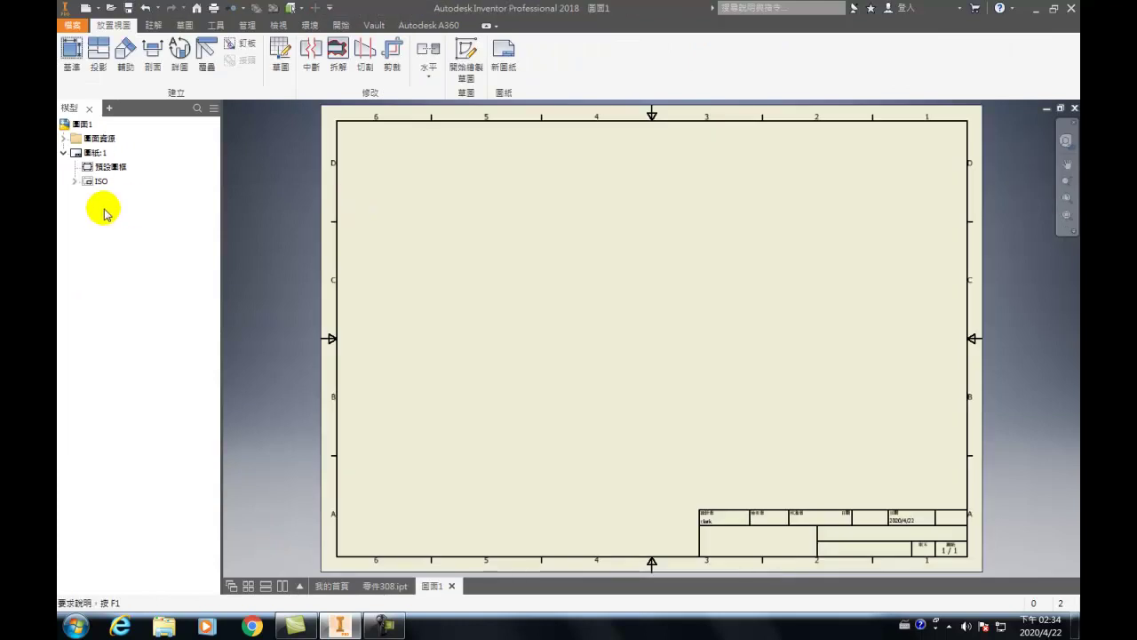
key(Delete)
click(101, 168)
key(Delete)
mouse_move(660, 256)
middle_down()
mouse_move(597, 252)
mouse_move(634, 255)
middle_up()
- Set up a shaded 1:1 base view of 零件308.ipt with the holed face in front, placed in the sheet's lower left
click(70, 67)
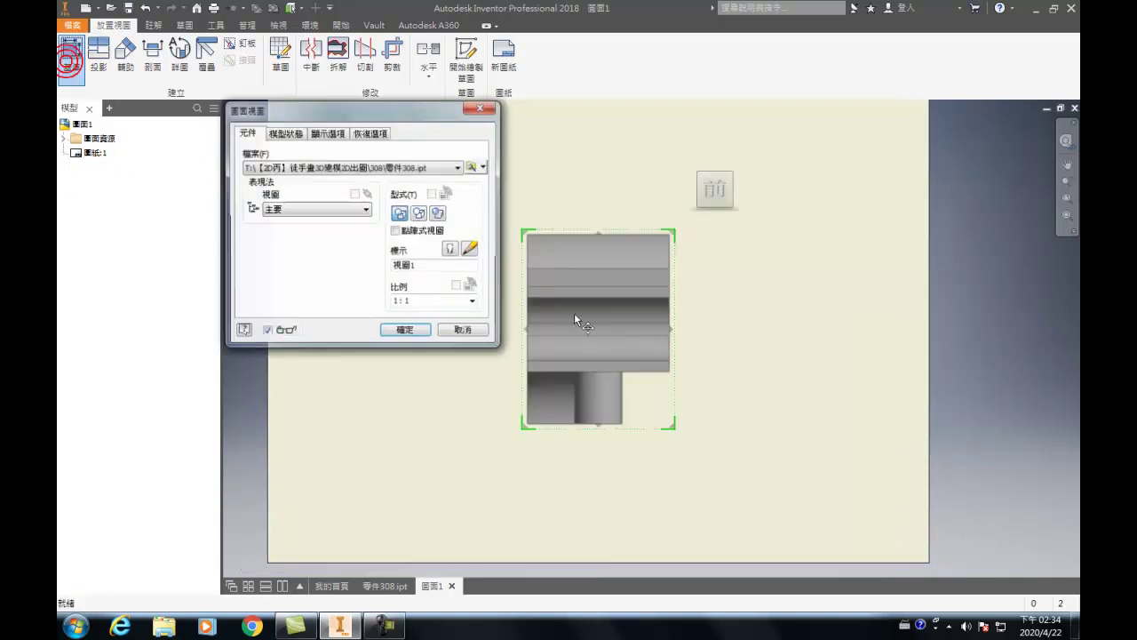
click(363, 169)
click(363, 174)
click(435, 212)
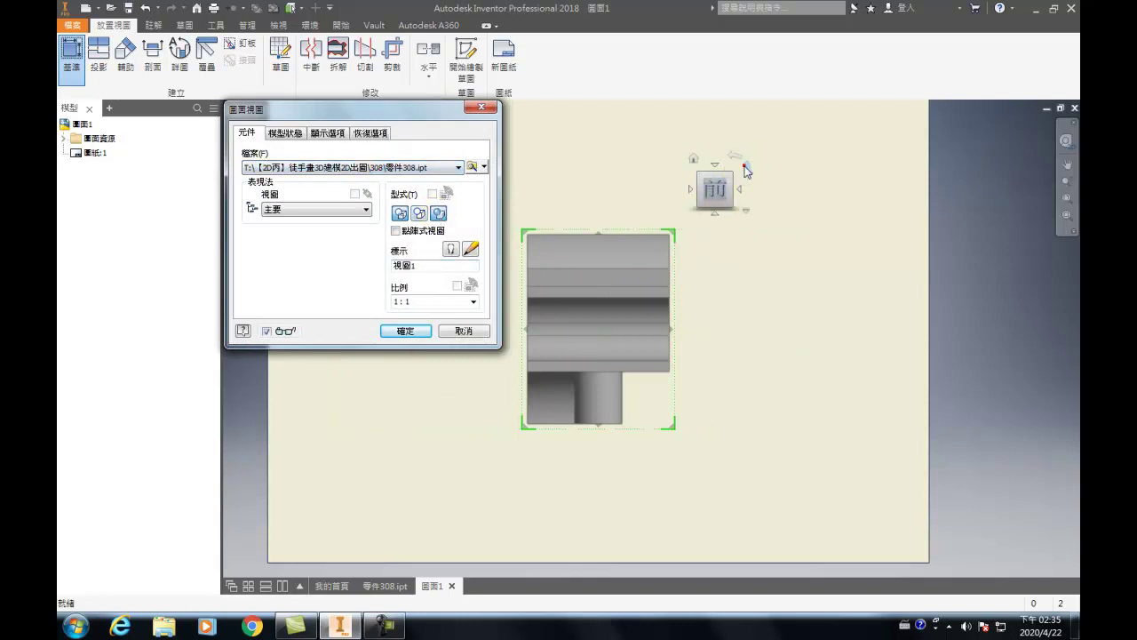
click(738, 159)
click(716, 214)
drag(599, 340, 453, 429)
- Add a projected side view to the right of the base view and a projected top view above it
middle_drag(744, 400, 804, 413)
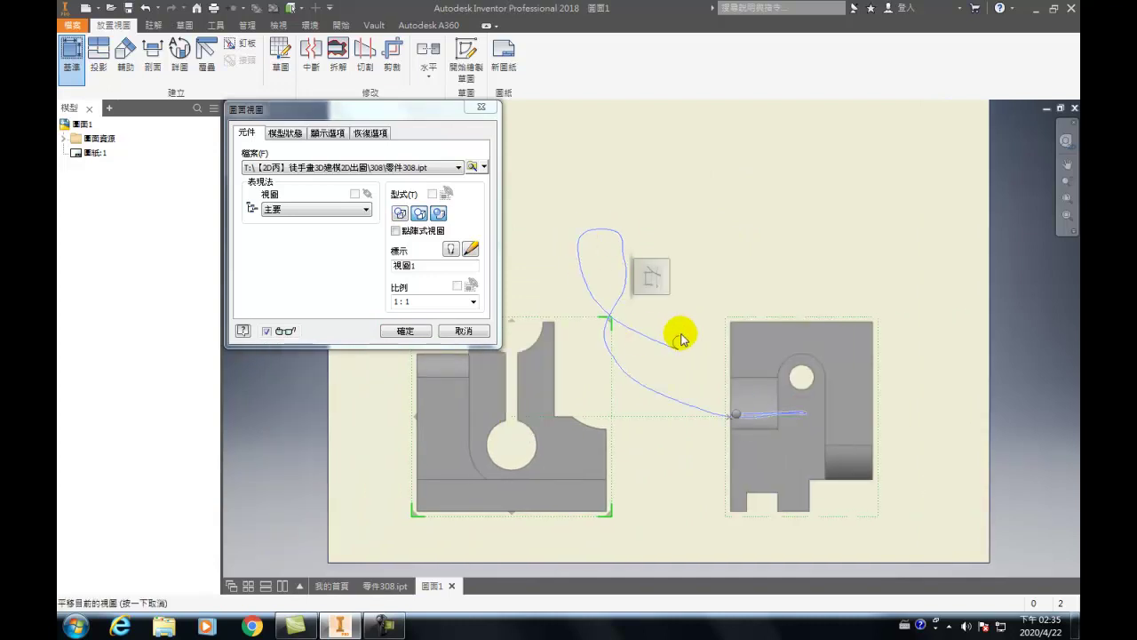
middle_drag(682, 339, 681, 332)
middle_drag(592, 230, 720, 304)
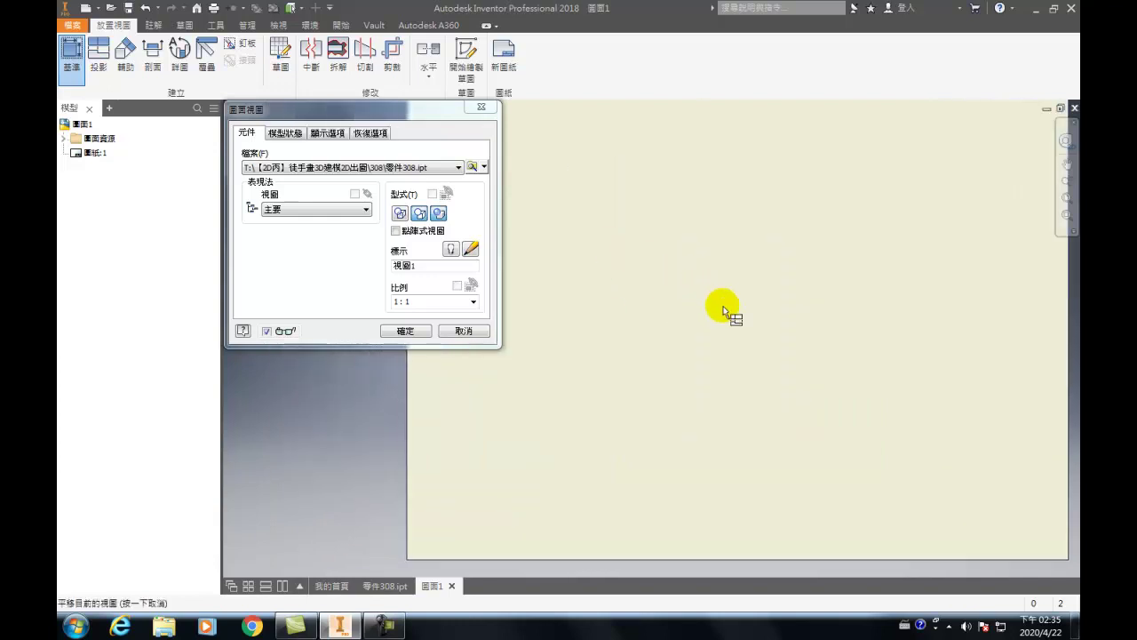
middle_drag(617, 145, 877, 253)
drag(667, 202, 671, 249)
drag(623, 403, 623, 425)
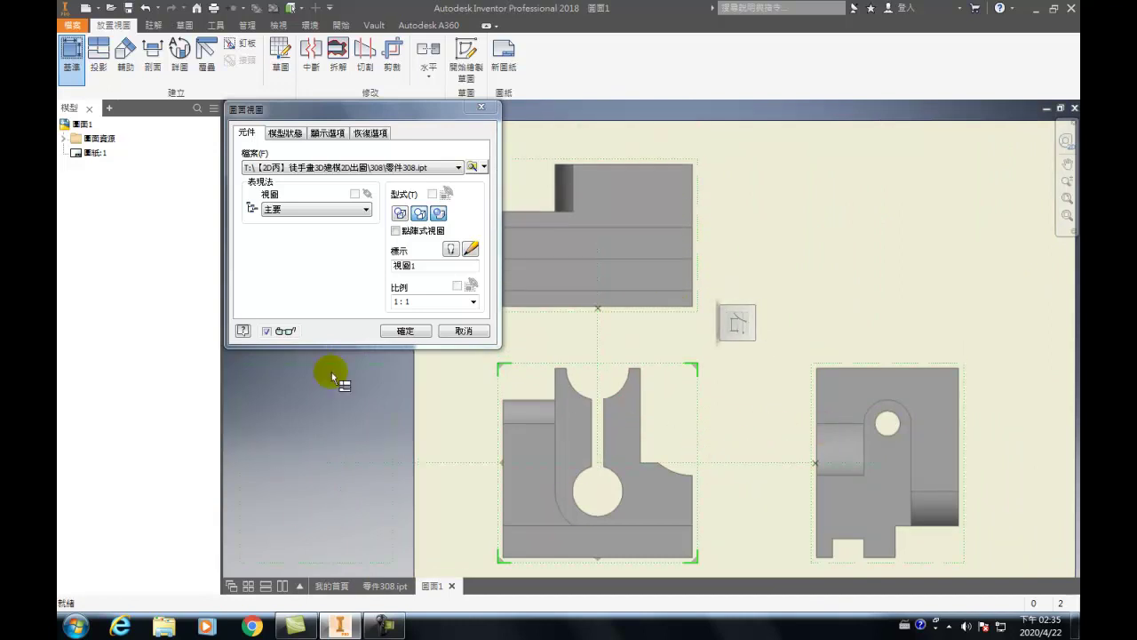
- Show hidden lines in the shaded base view of 零件308.ipt and create it together with its projected views
click(402, 214)
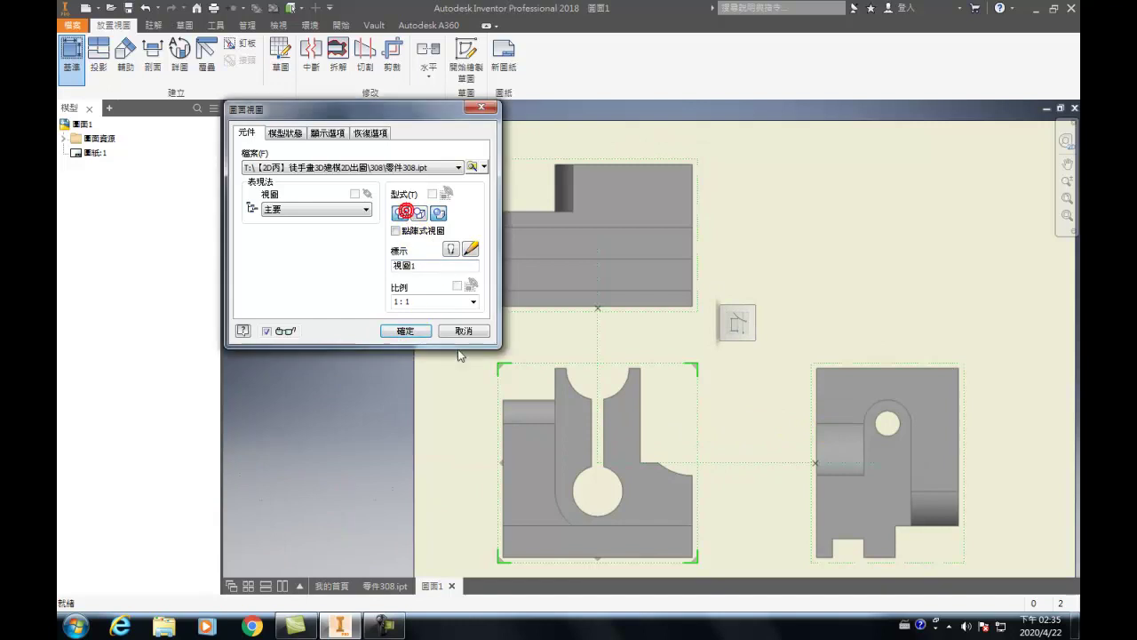
click(405, 331)
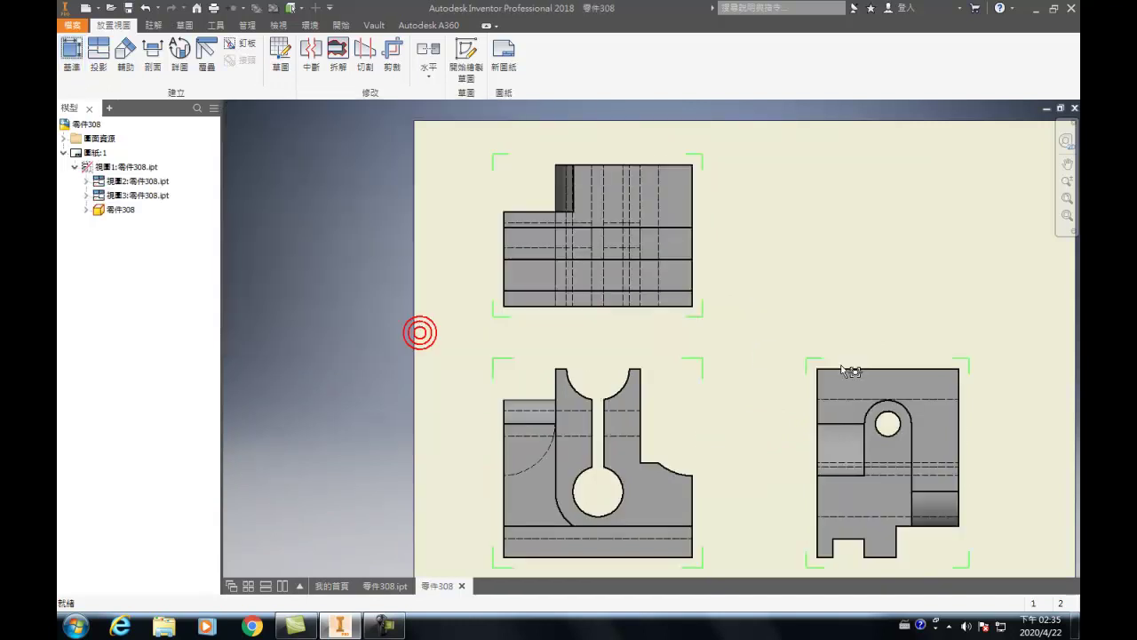
scroll(776, 341, down, 3)
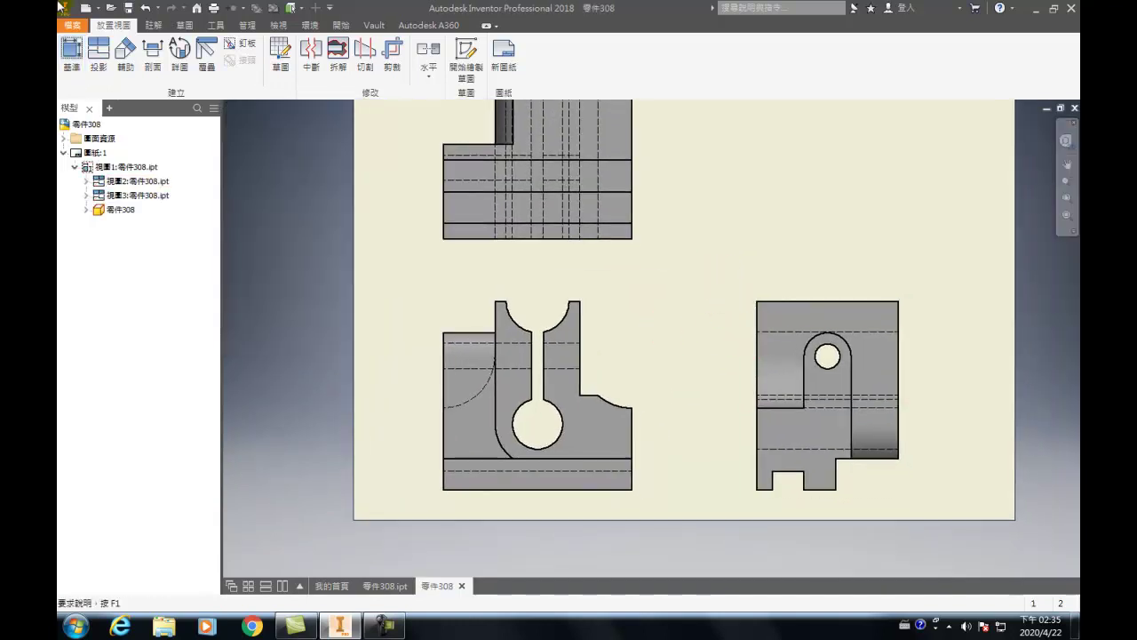
- Place a shaded 1:1 isometric view of 零件308.ipt with hidden lines in the sheet's upper right
click(71, 74)
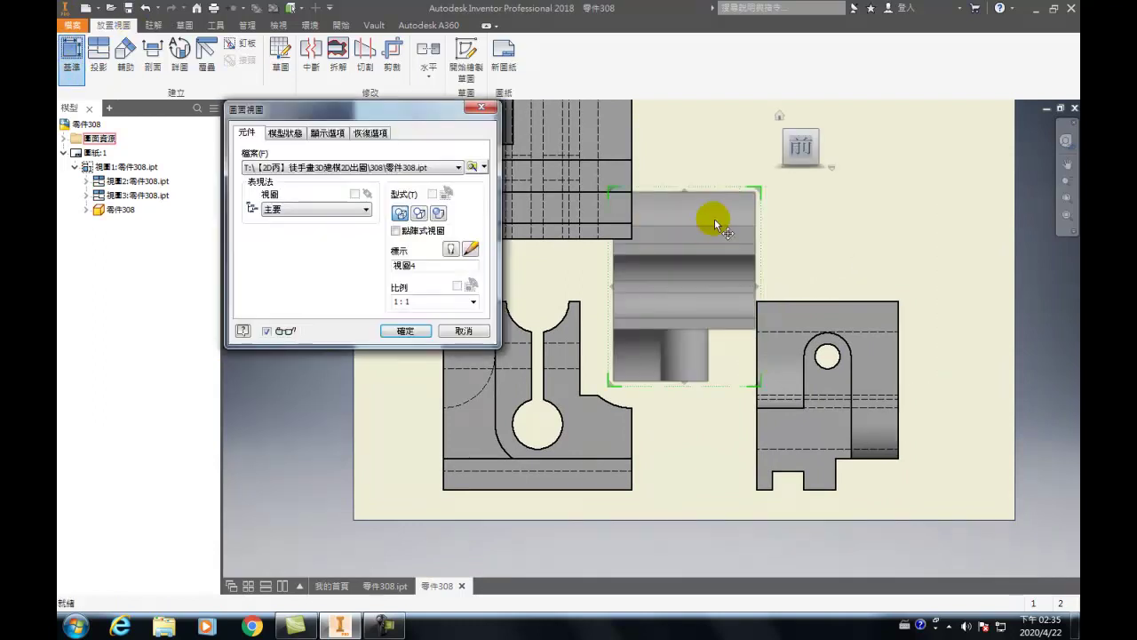
click(857, 111)
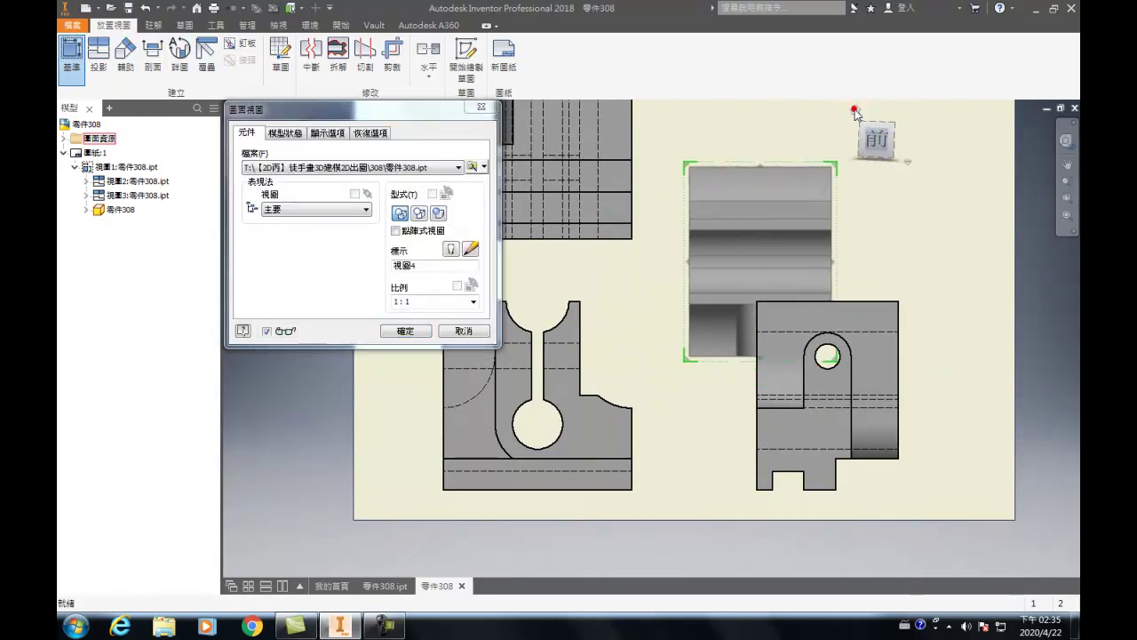
drag(782, 232, 871, 161)
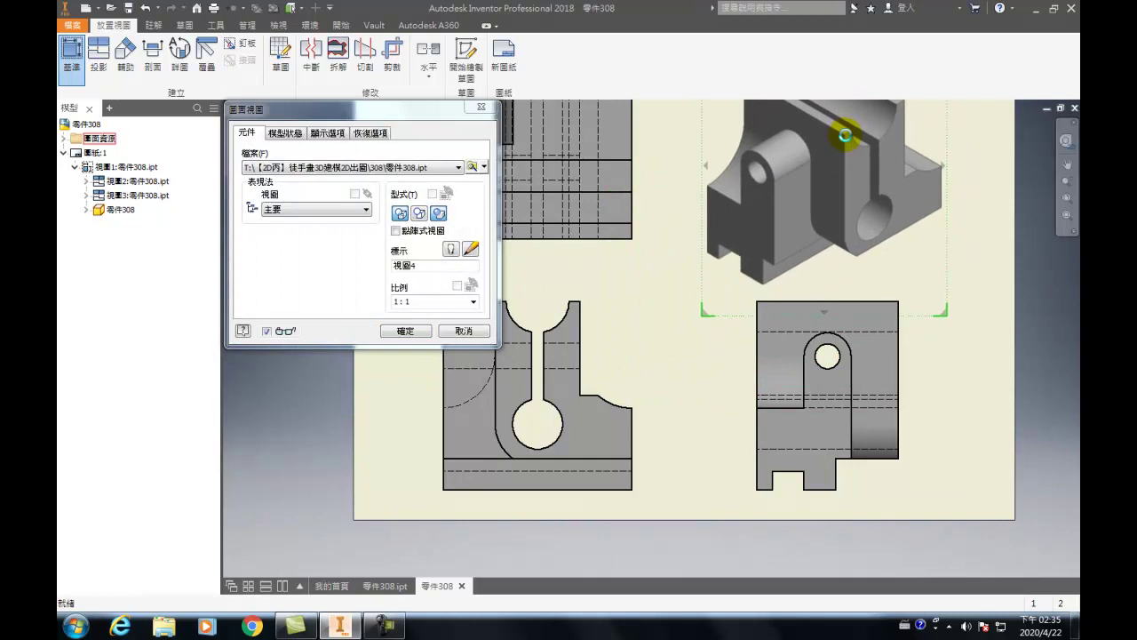
middle_drag(847, 159, 802, 221)
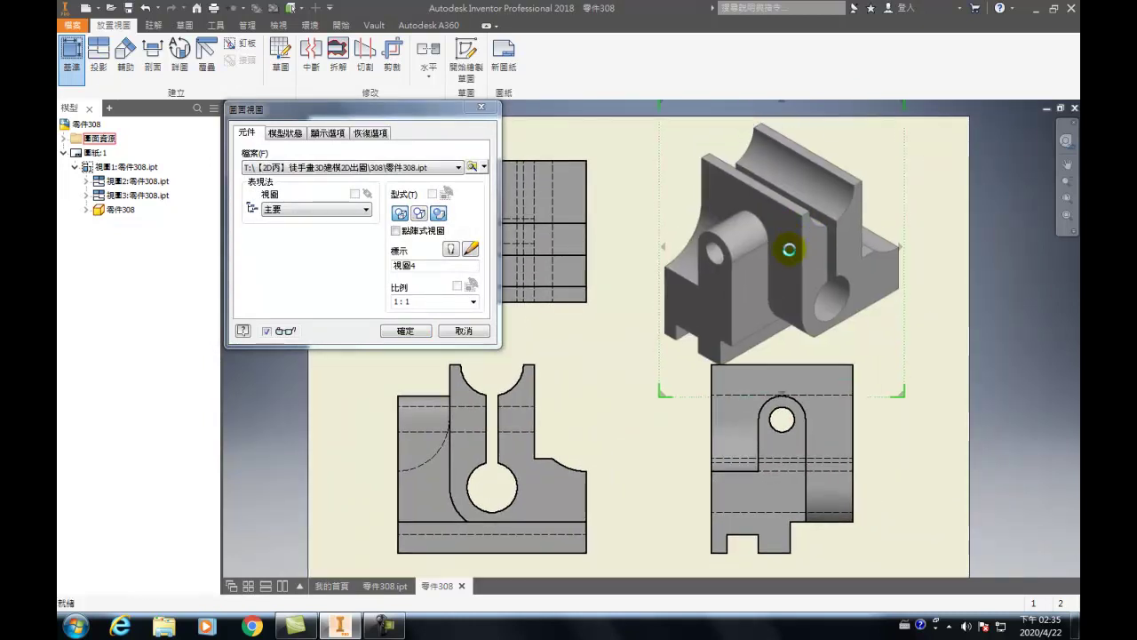
click(400, 331)
- Space the views out by moving the side view slightly farther right and the front and top views slightly down
middle_drag(634, 407, 612, 304)
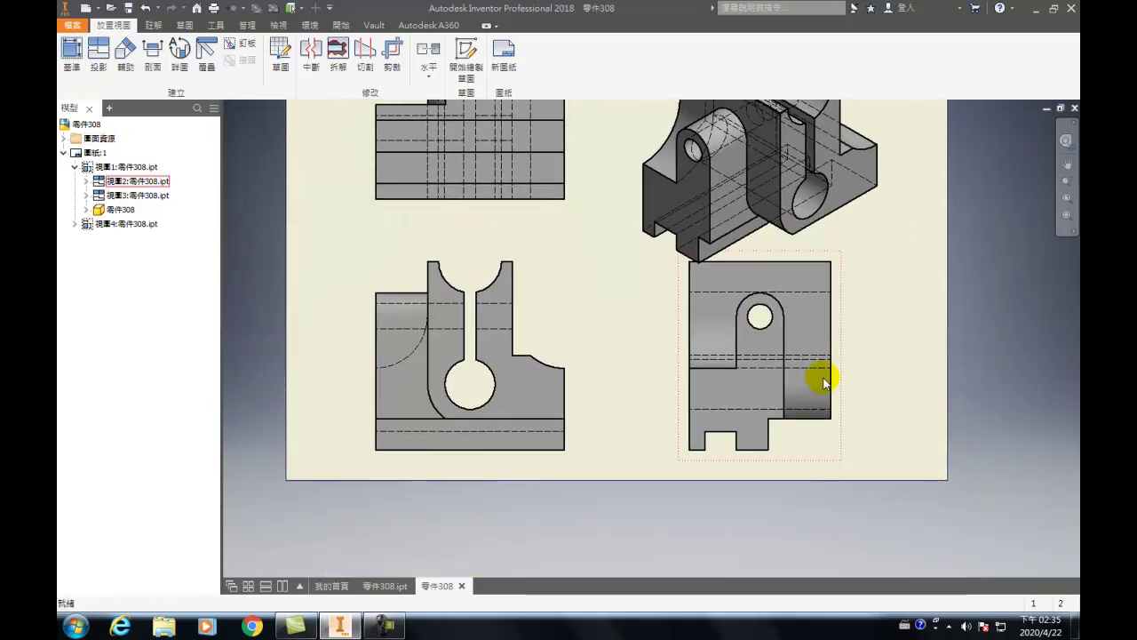
drag(840, 362, 876, 376)
middle_drag(610, 299, 609, 335)
drag(721, 363, 699, 375)
click(570, 339)
middle_drag(622, 305, 621, 337)
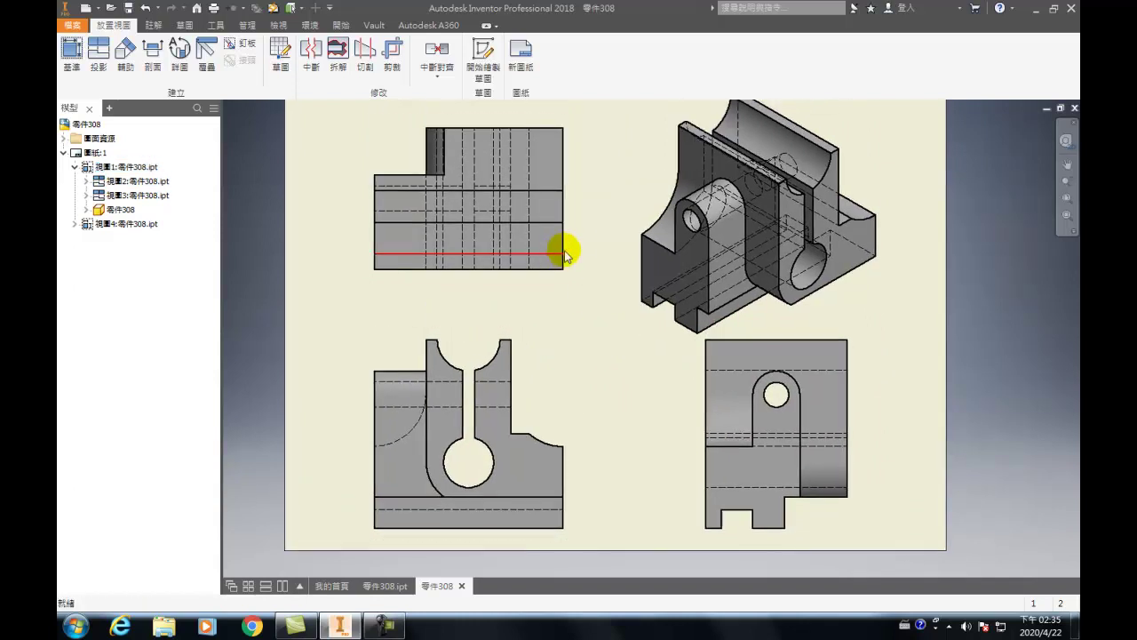
drag(572, 236, 571, 239)
- Check the isometric view's settings and close them without changes
middle_drag(653, 208, 584, 255)
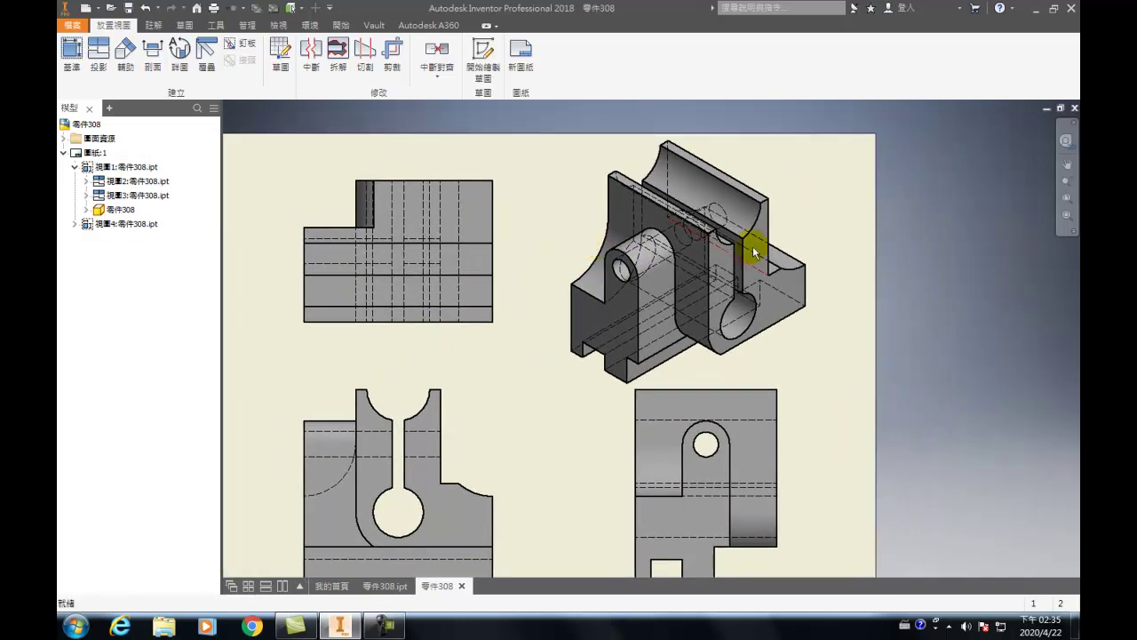
double_click(808, 239)
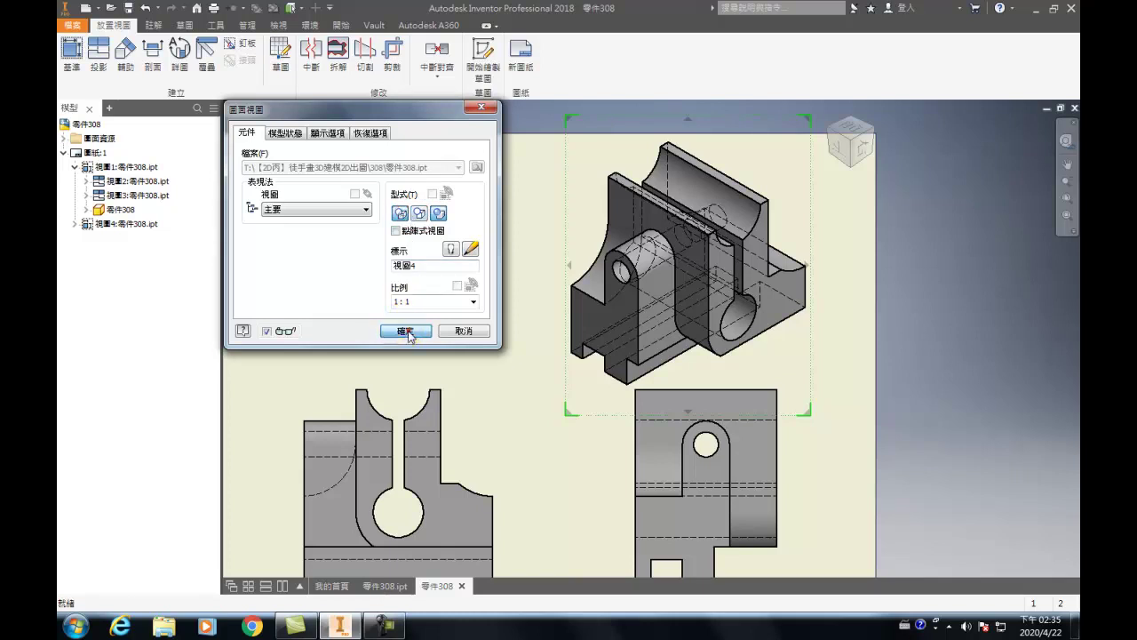
click(404, 330)
middle_drag(706, 306, 693, 266)
mouse_move(308, 272)
middle_down()
mouse_move(371, 307)
mouse_move(361, 308)
middle_up()
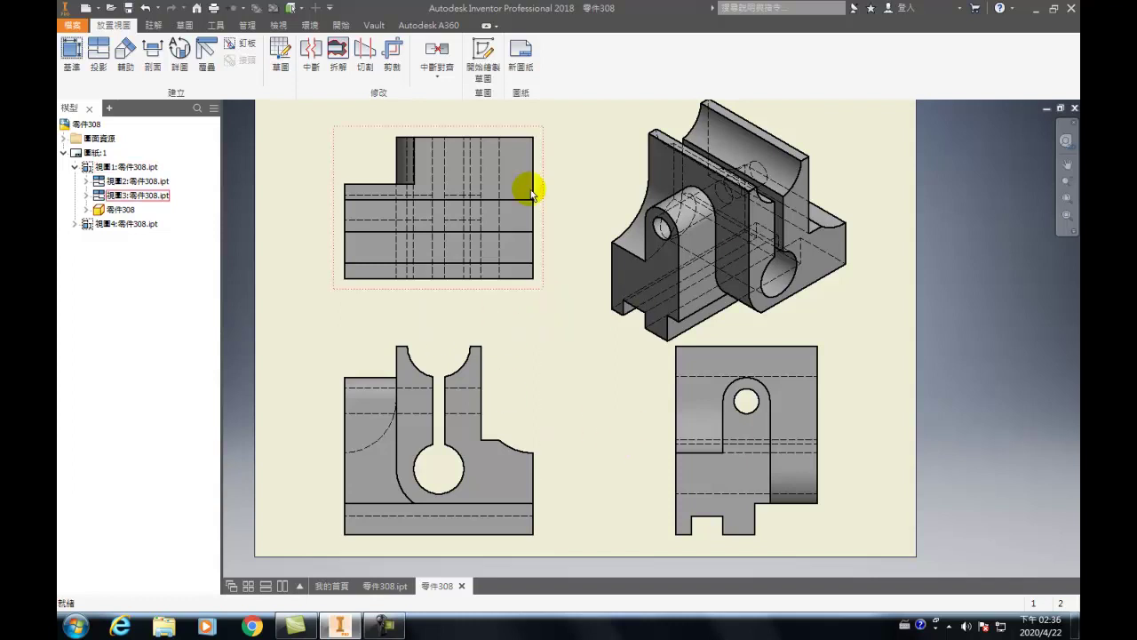
- Try to set the line weight of the 3D 草圖幾何圖形 (ISO) layer to 0.18 mm in the style editor
click(184, 25)
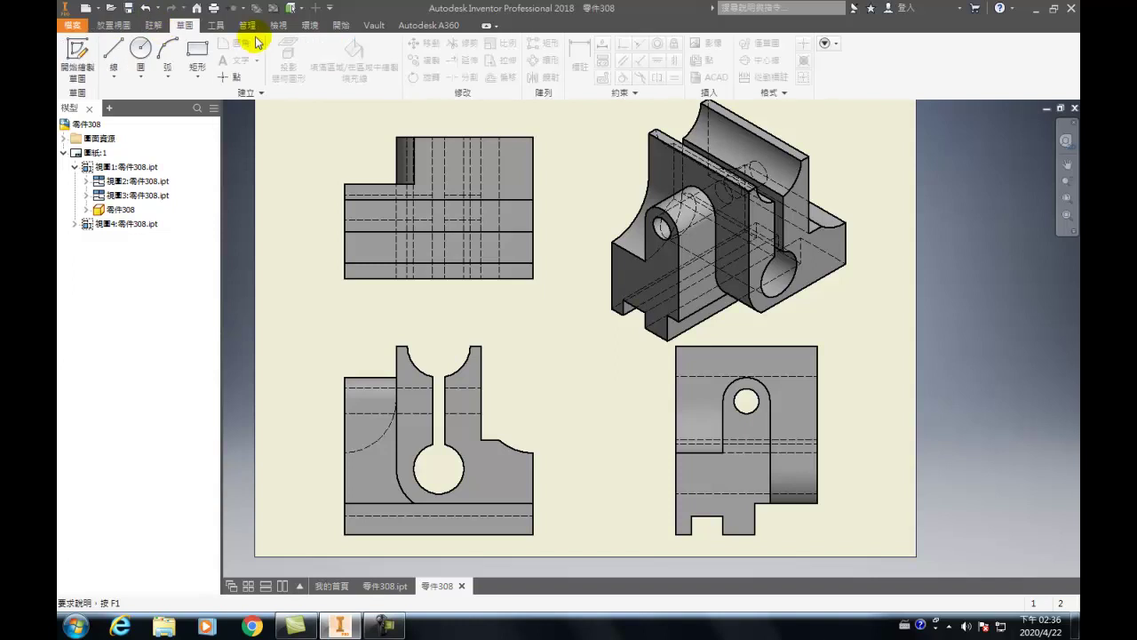
click(247, 26)
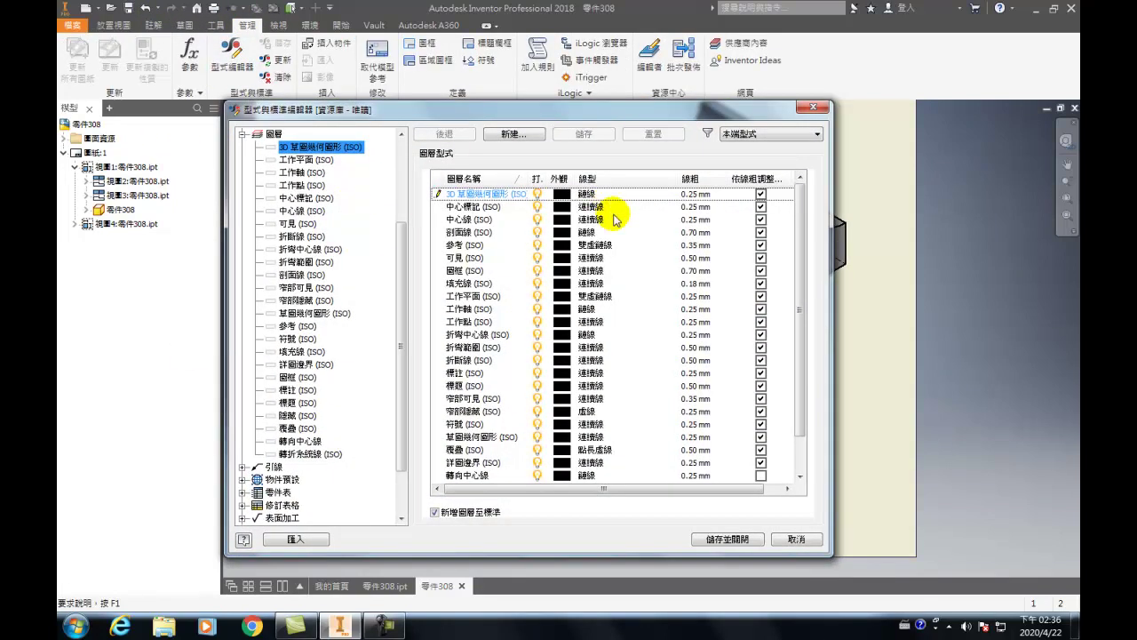
click(696, 196)
click(720, 196)
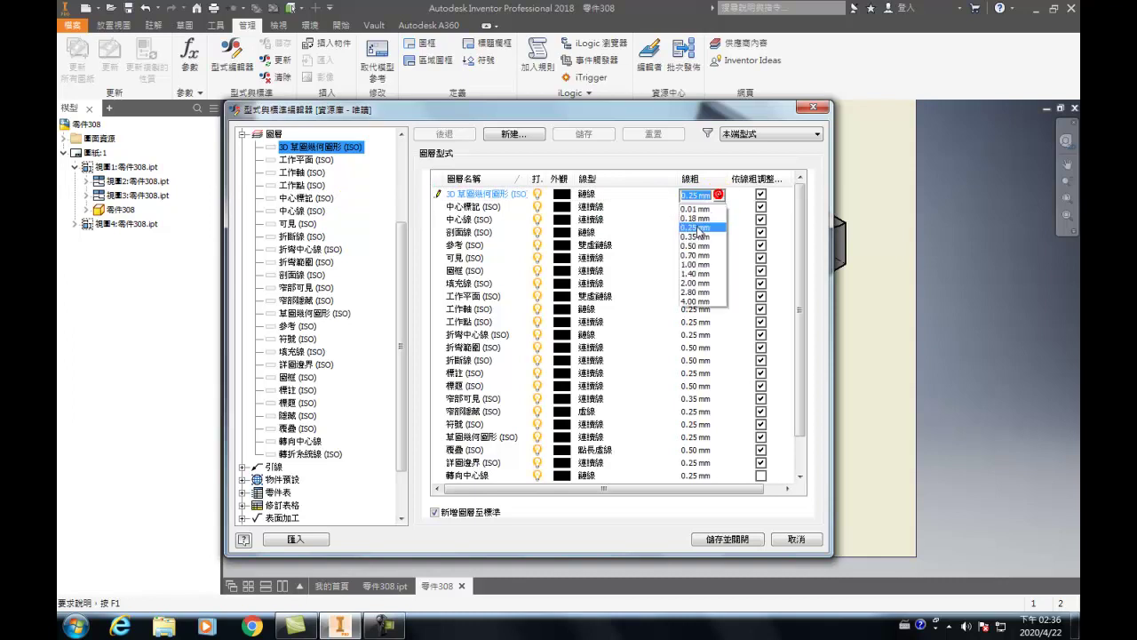
click(698, 218)
click(720, 195)
click(720, 195)
click(720, 195)
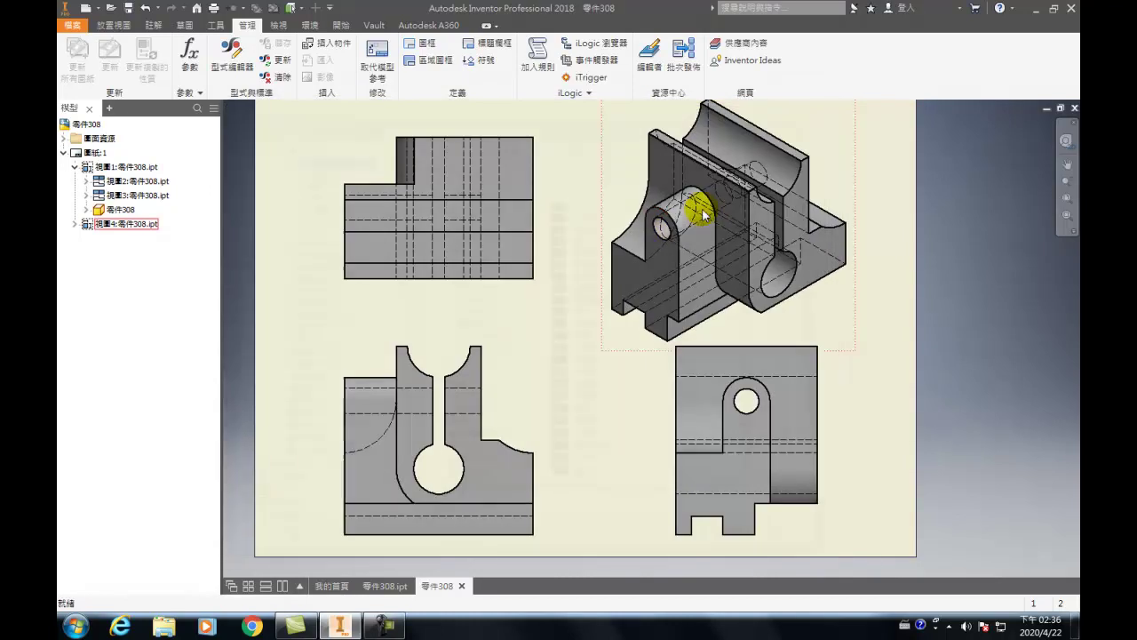
- In the style editor's layers, set the line weight of 中心標記 (ISO) and 中心線 (ISO) to 0.18 mm
click(232, 53)
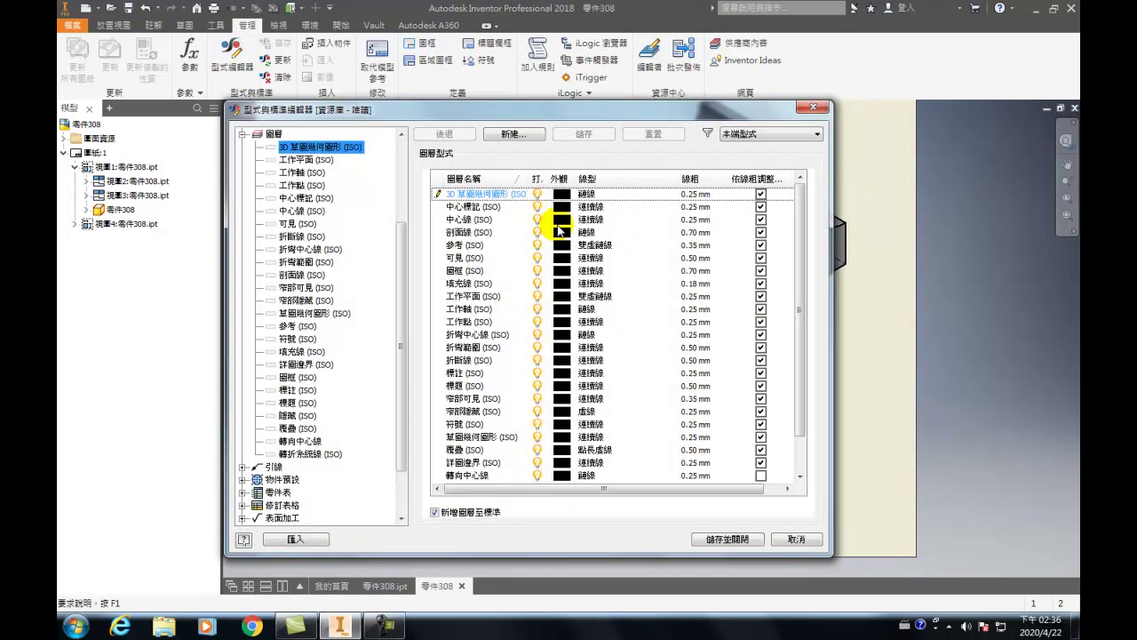
click(697, 208)
click(696, 208)
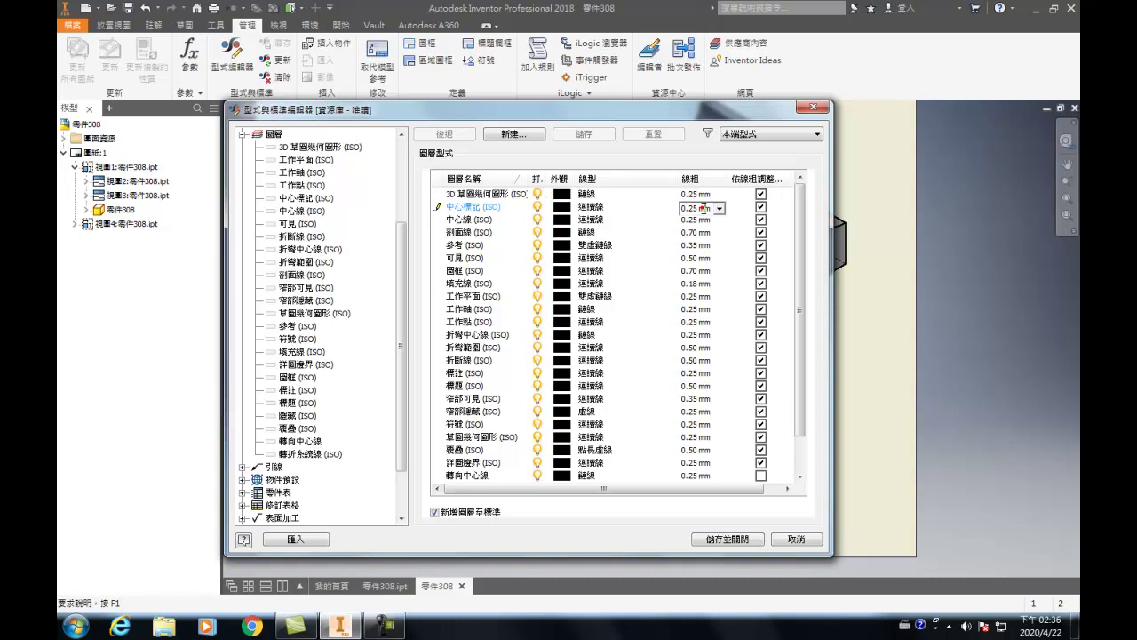
click(719, 207)
click(702, 230)
click(711, 218)
click(720, 221)
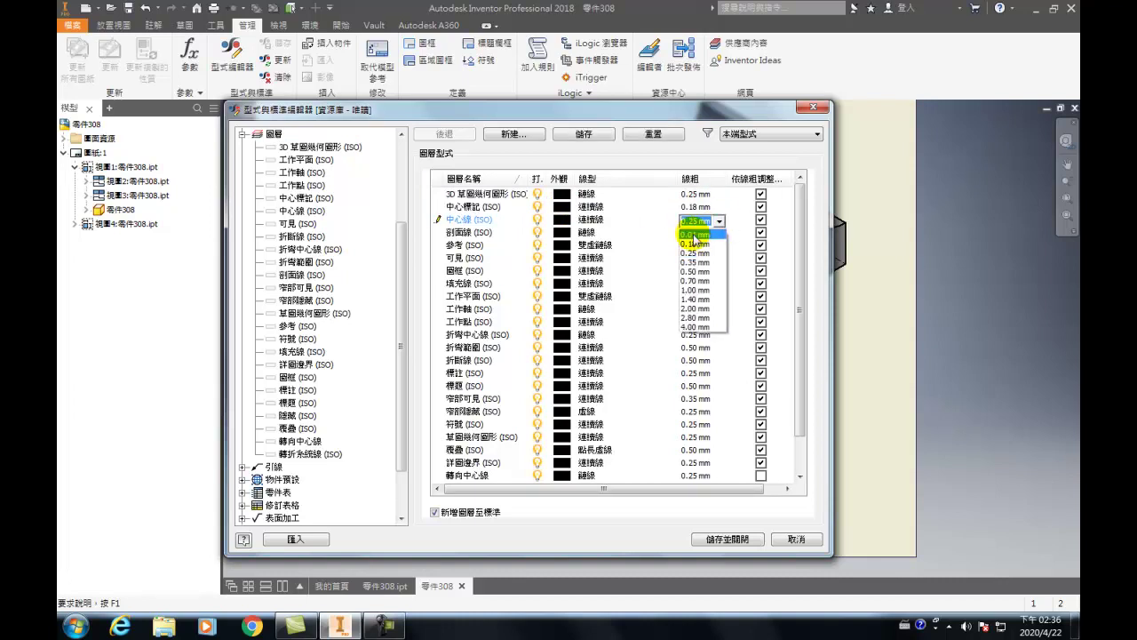
click(701, 244)
- Set the colour of the 中心標記 (ISO) and 中心線 (ISO) layers to bright green
click(562, 206)
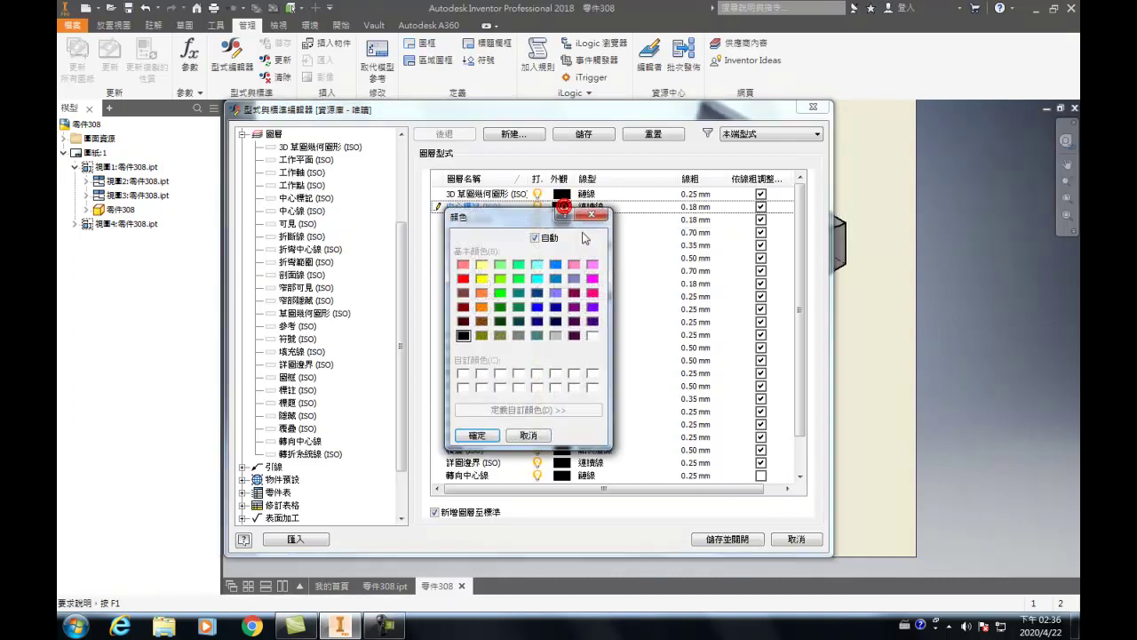
click(501, 294)
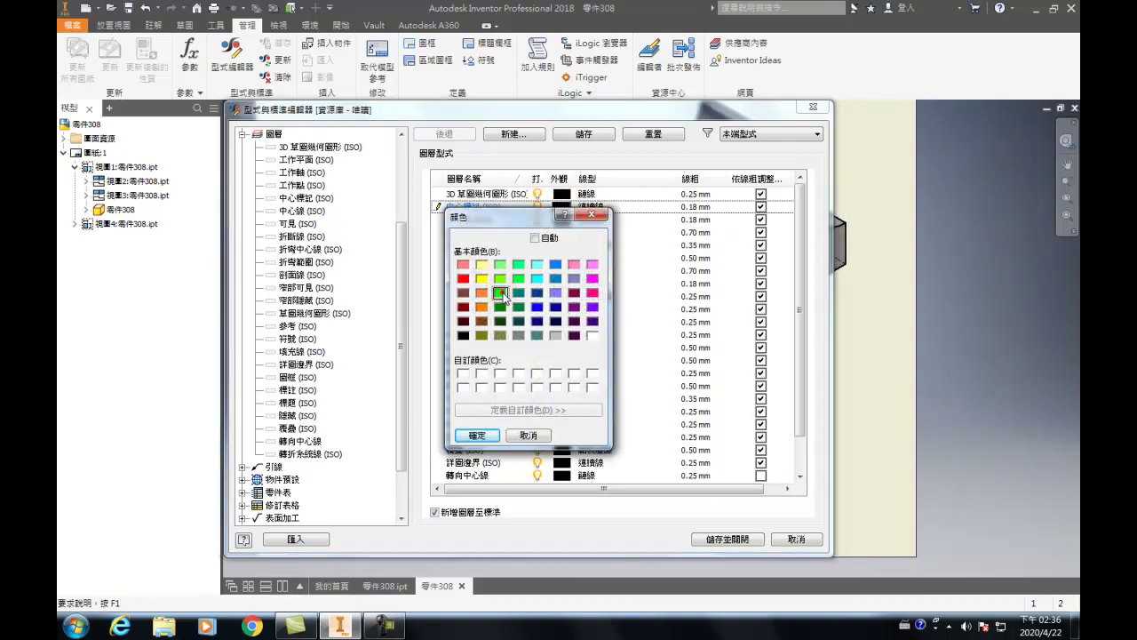
click(485, 436)
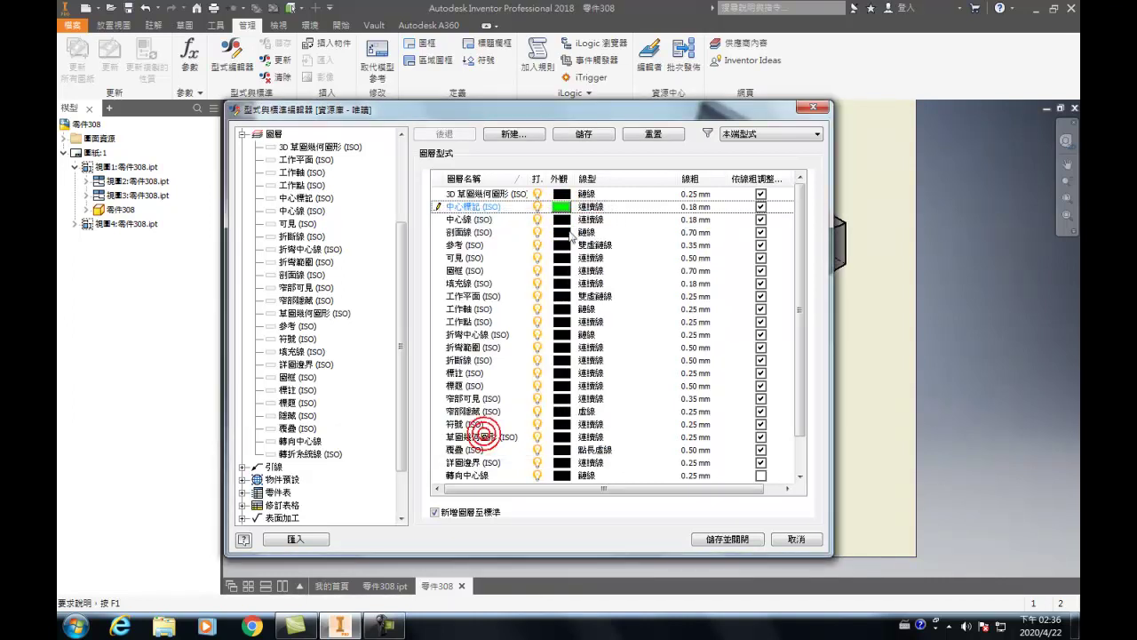
click(561, 220)
click(501, 294)
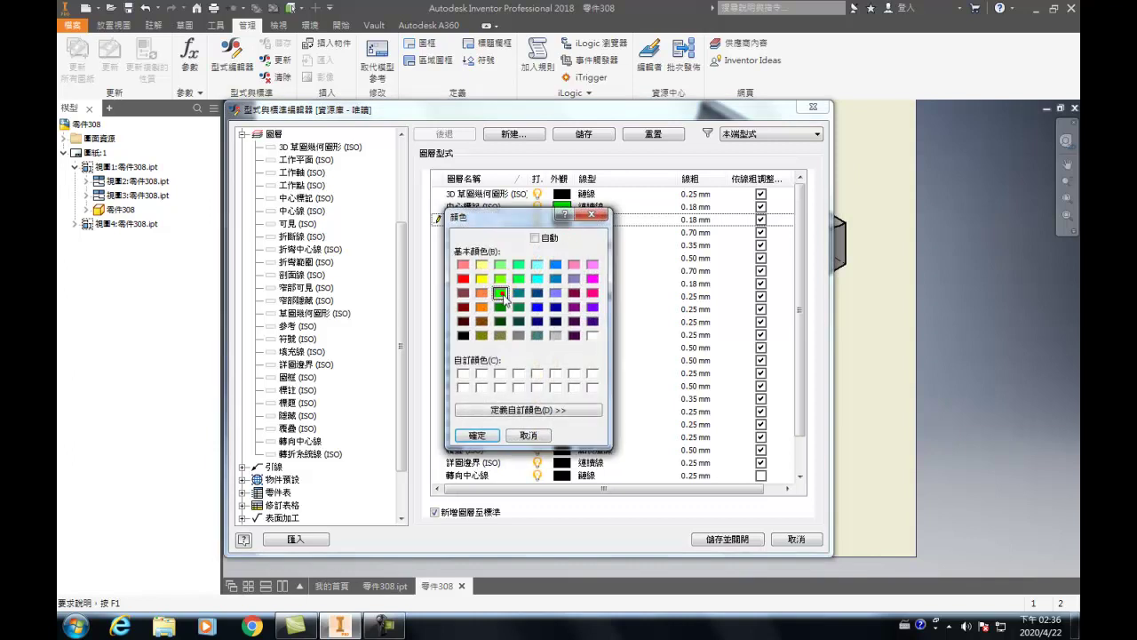
click(480, 434)
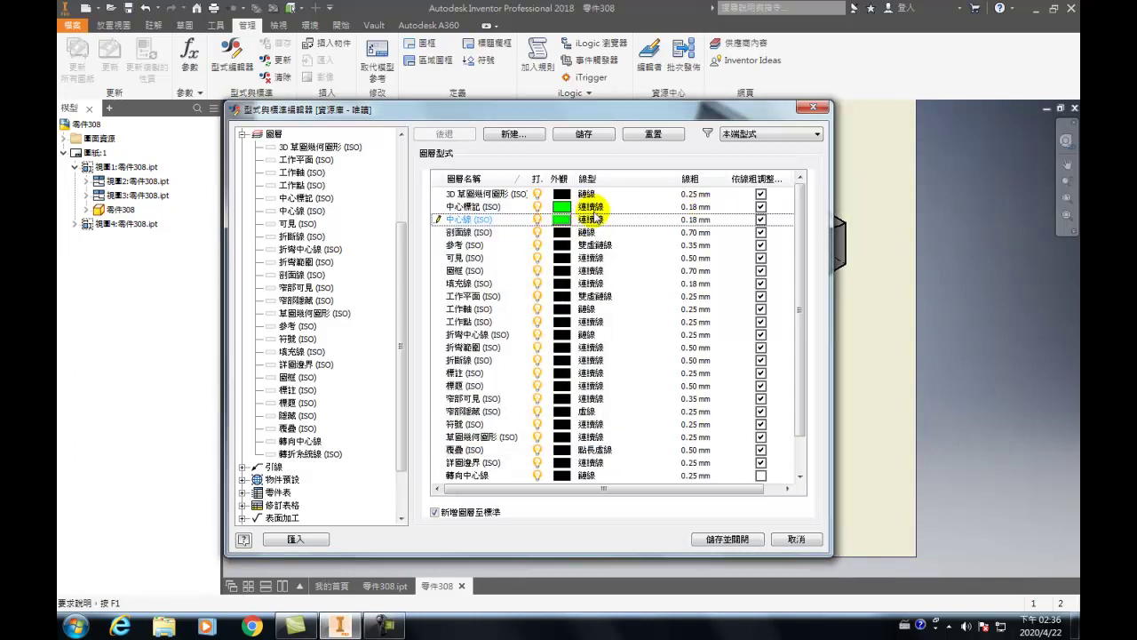
- Set the line type of the 中心標記 (ISO) and 中心線 (ISO) layers to 點長虛線
click(592, 206)
click(595, 210)
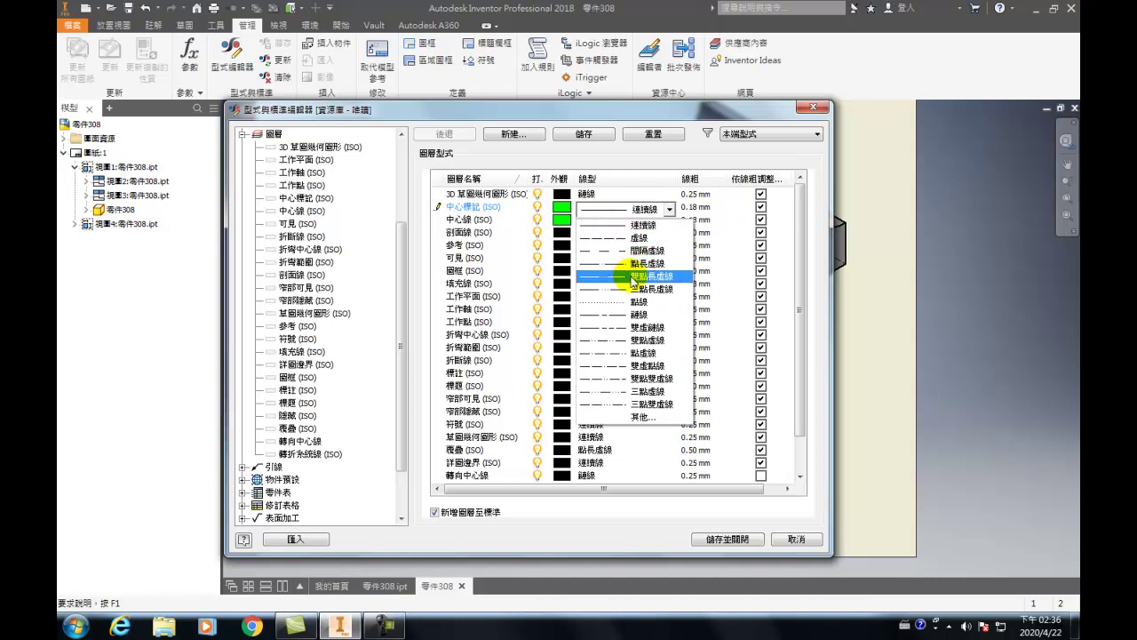
click(635, 266)
click(596, 220)
click(598, 221)
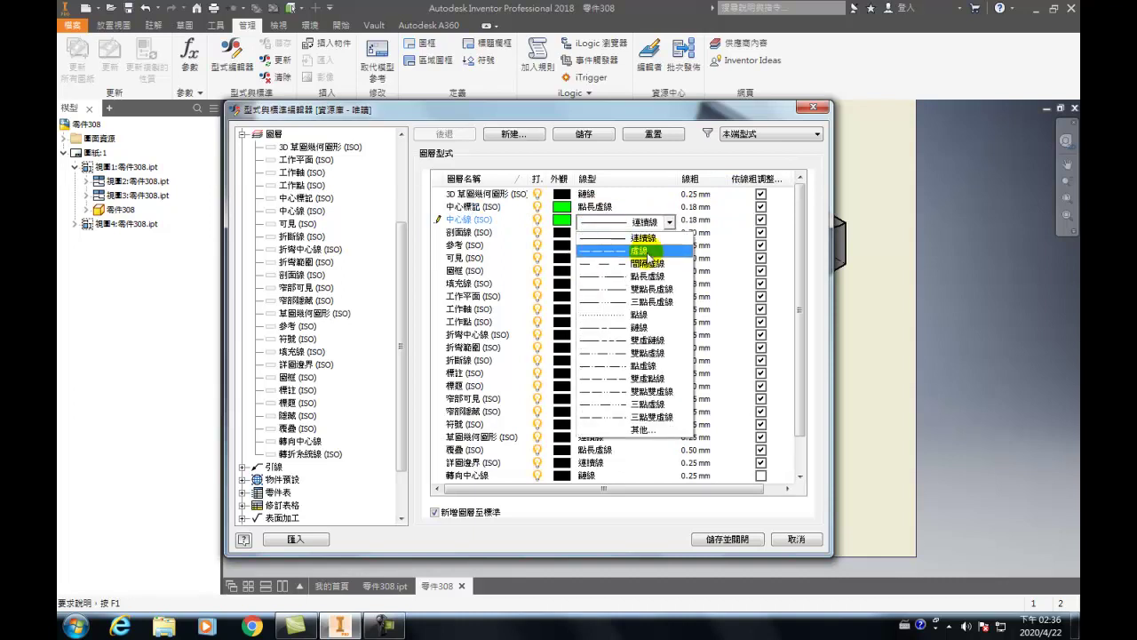
click(636, 276)
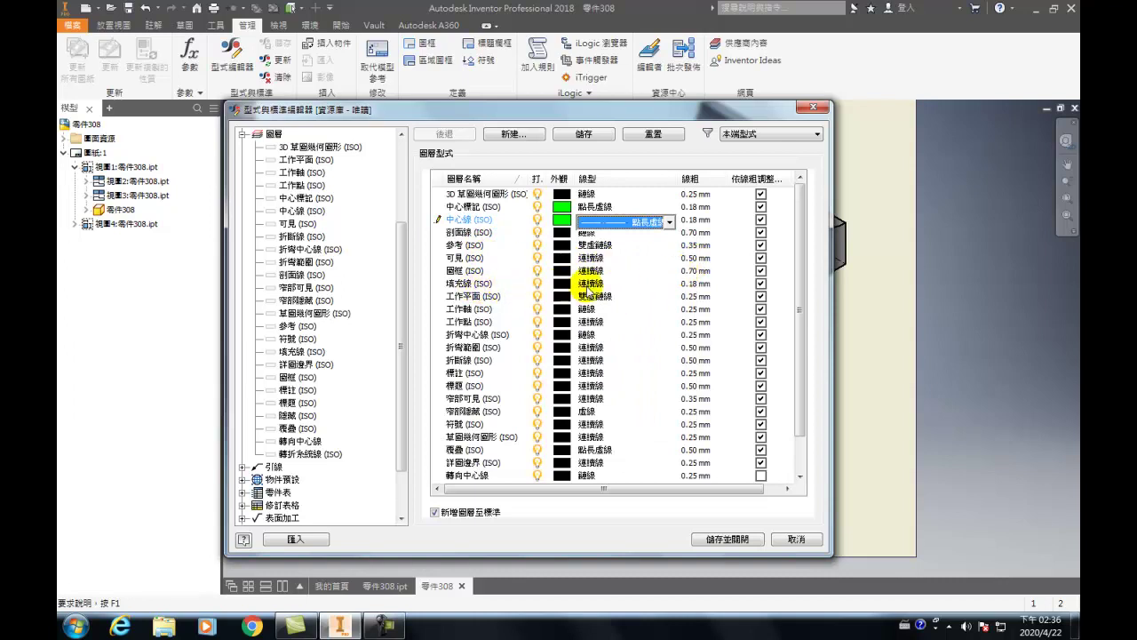
- Set the line weight of the 隱藏 (ISO) layer to 0.25 mm and save the layer style changes
scroll(622, 298, down, 1)
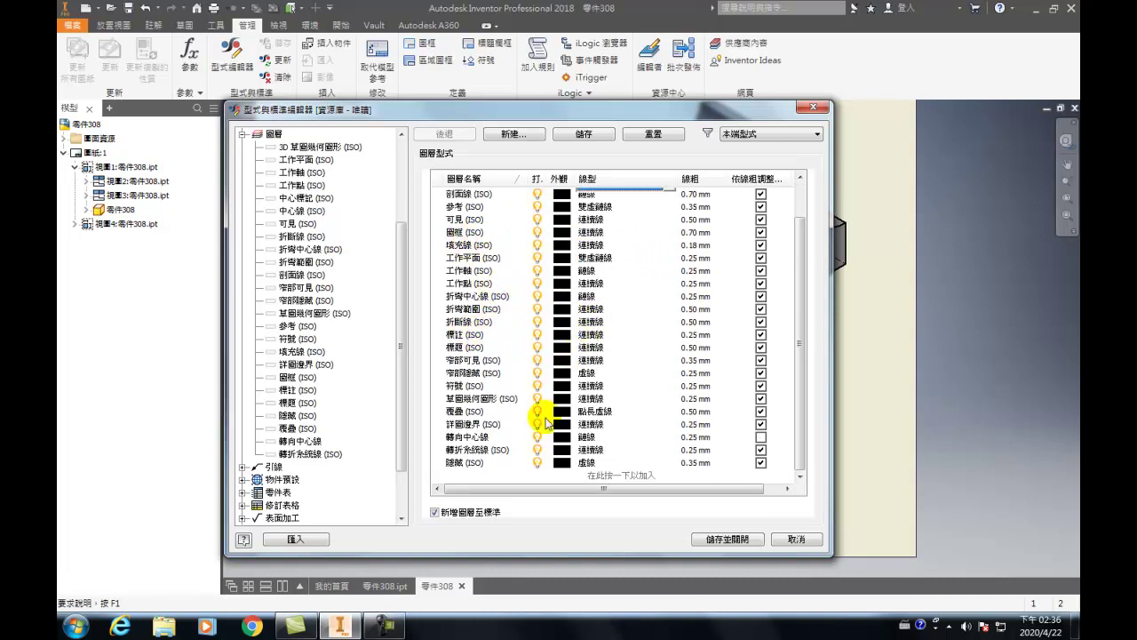
click(687, 463)
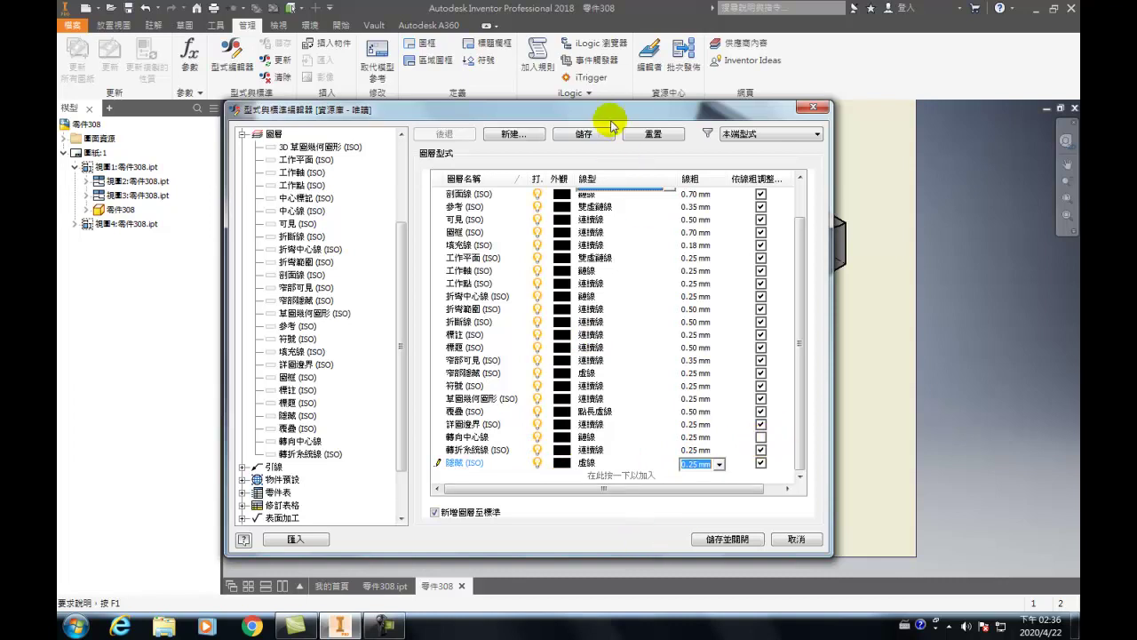
click(561, 135)
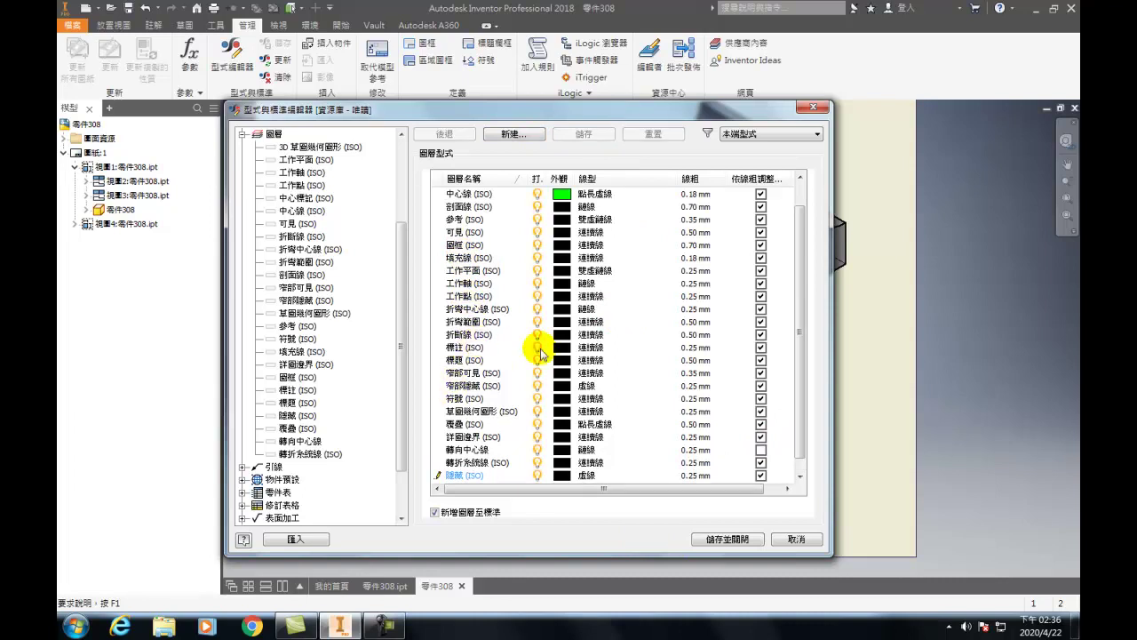
- Set the line weight of the 標註 (ISO) layer to 0.18 mm, then save and close the style editor
click(684, 348)
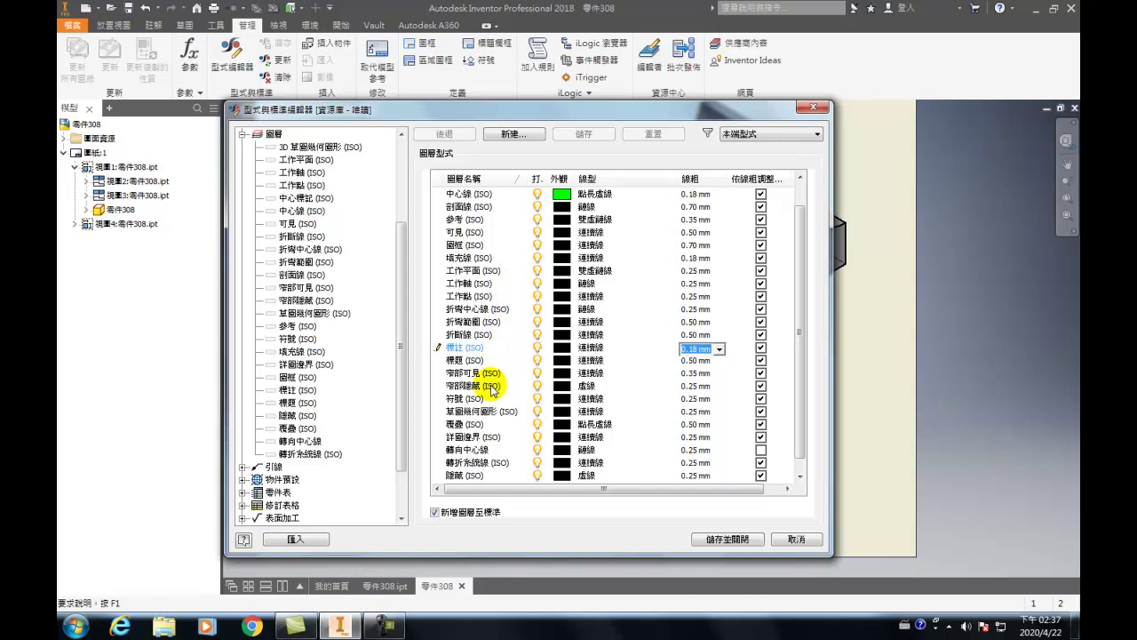
click(734, 539)
scroll(449, 347, up, 2)
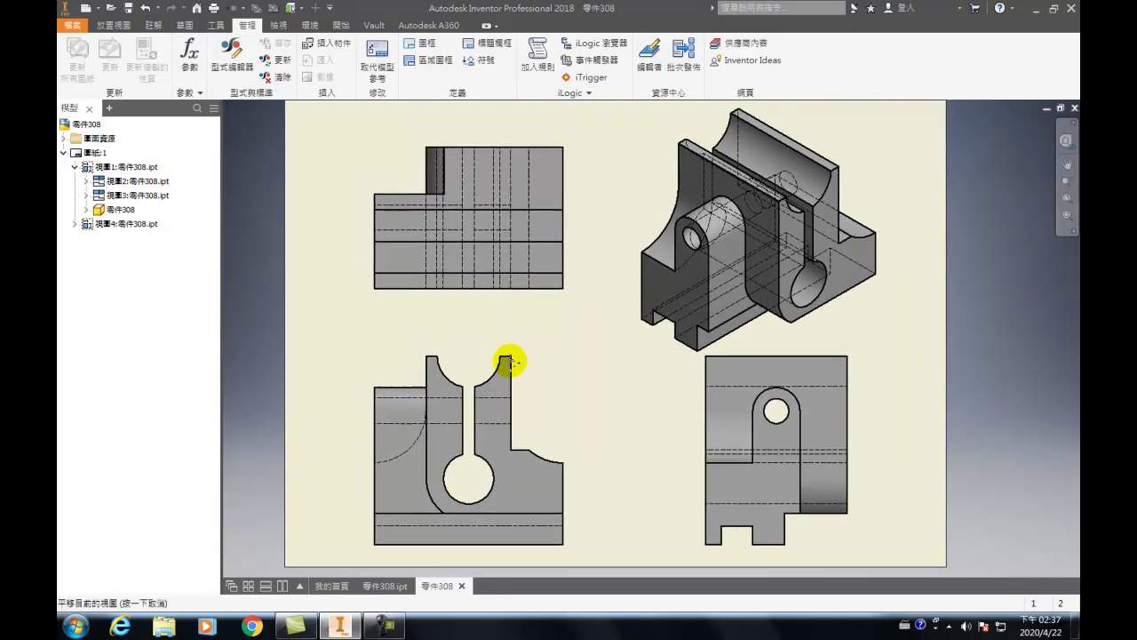
drag(539, 375, 614, 326)
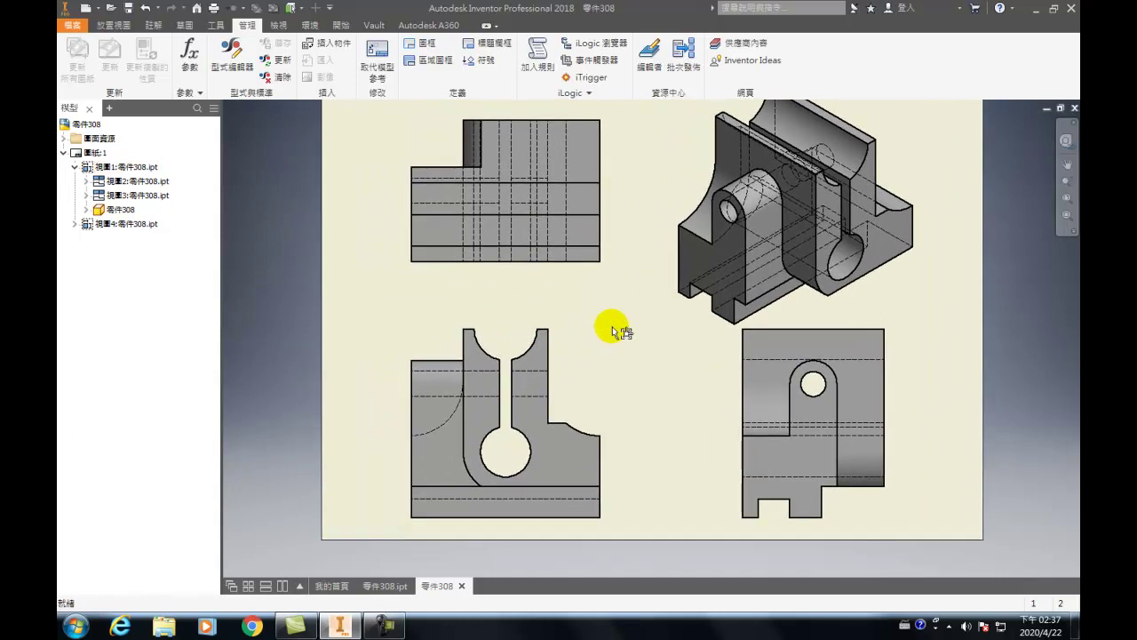
- Open the 註記文字 (ISO) text style and set its stretch to 85 percent with centre and middle justification
click(154, 26)
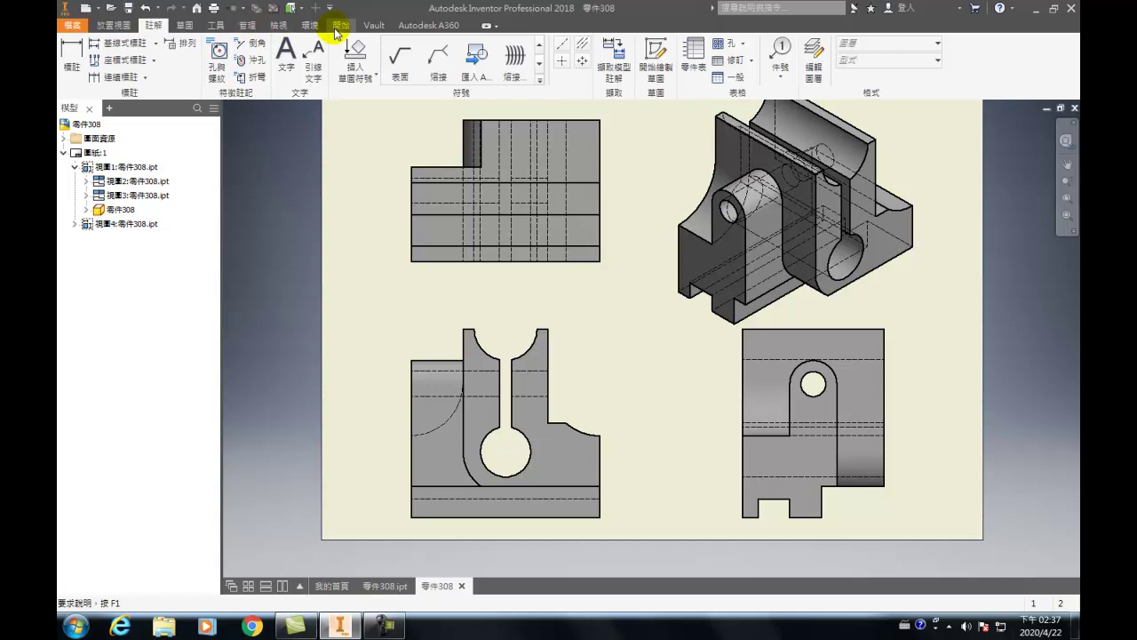
click(247, 25)
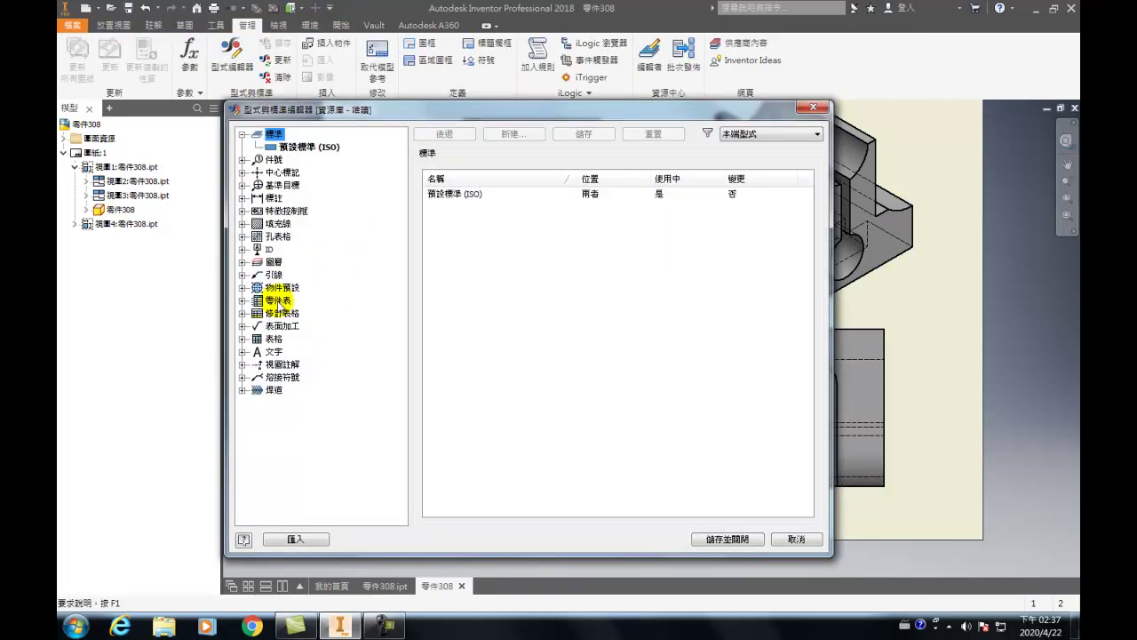
click(270, 353)
double_click(464, 192)
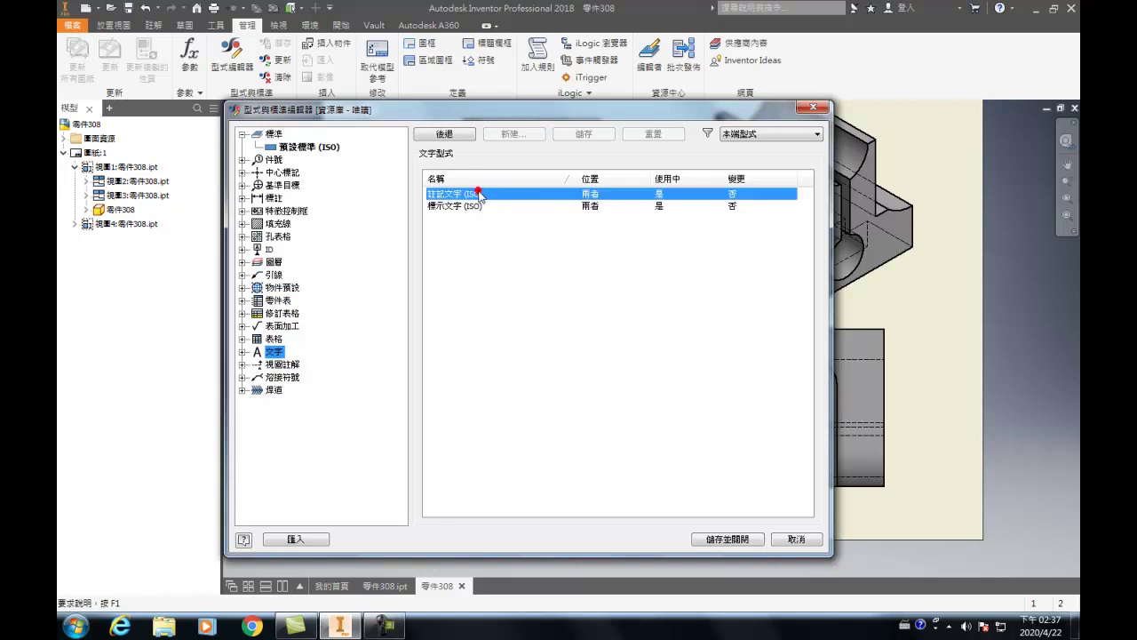
click(584, 208)
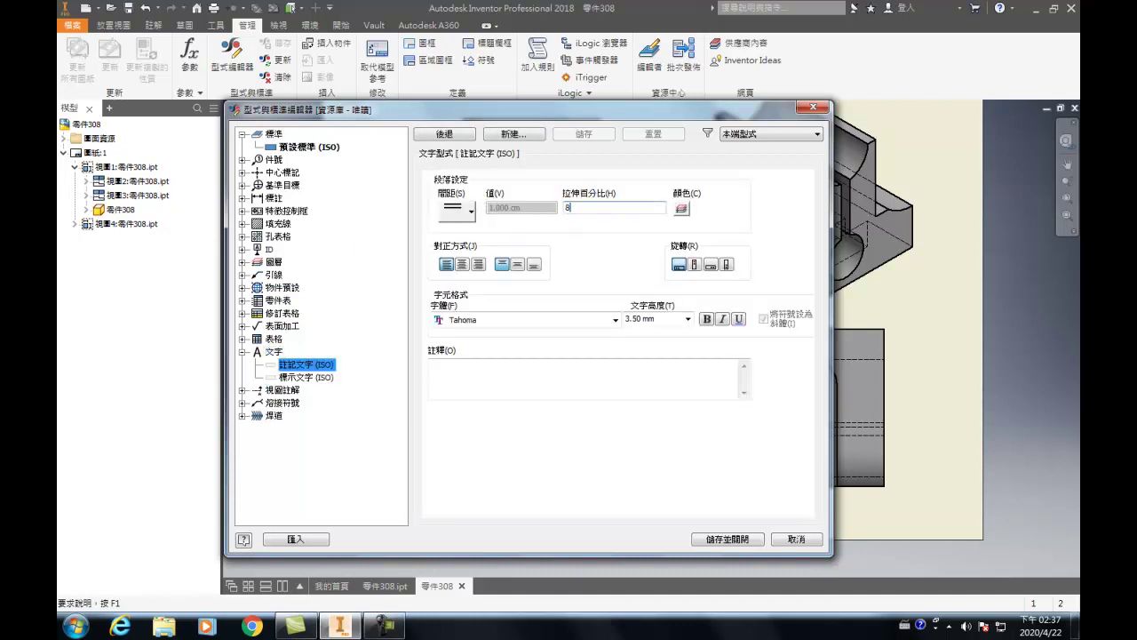
click(479, 261)
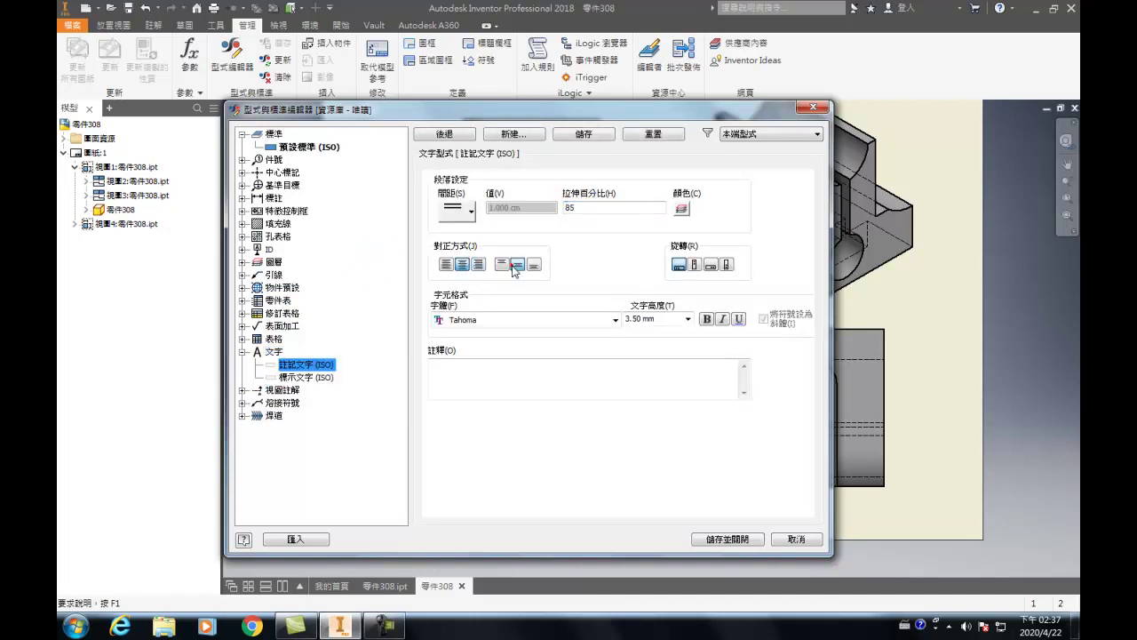
- Set the 註記文字 (ISO) text style's font to 微軟正黑體 and its text height to 3 mm, then save the edits
click(503, 320)
scroll(521, 541, down, 3)
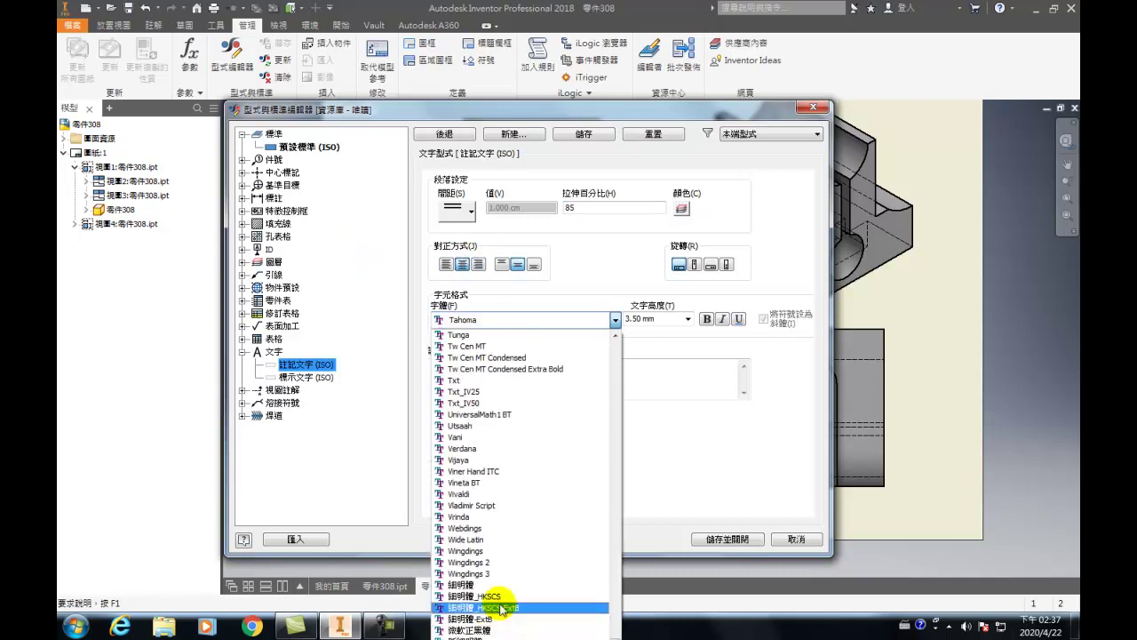
click(487, 631)
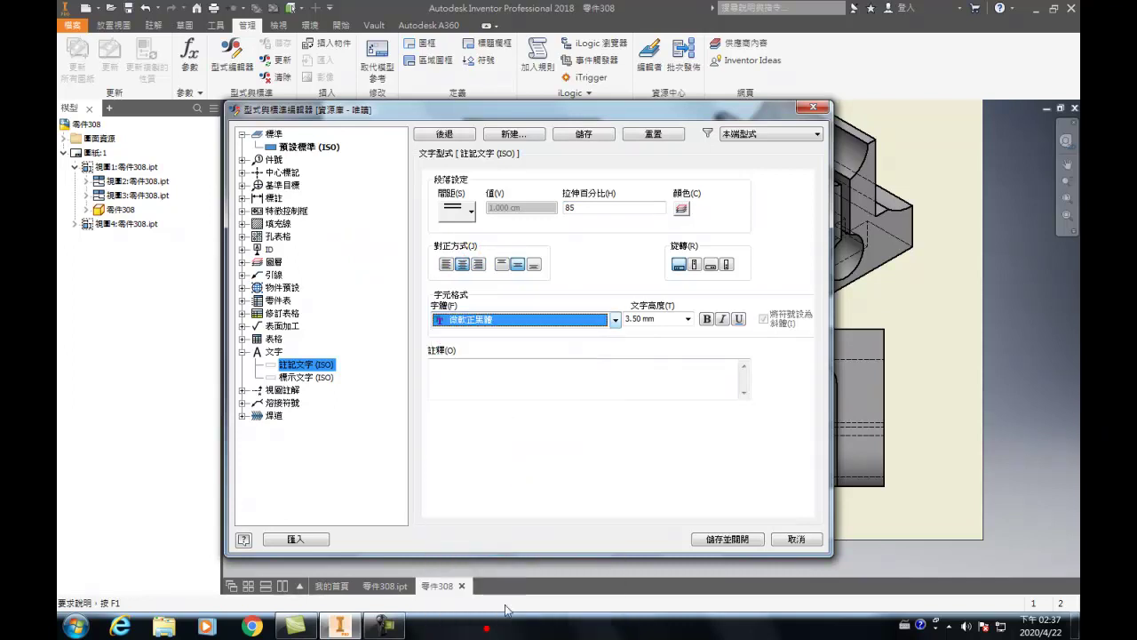
click(654, 319)
click(698, 366)
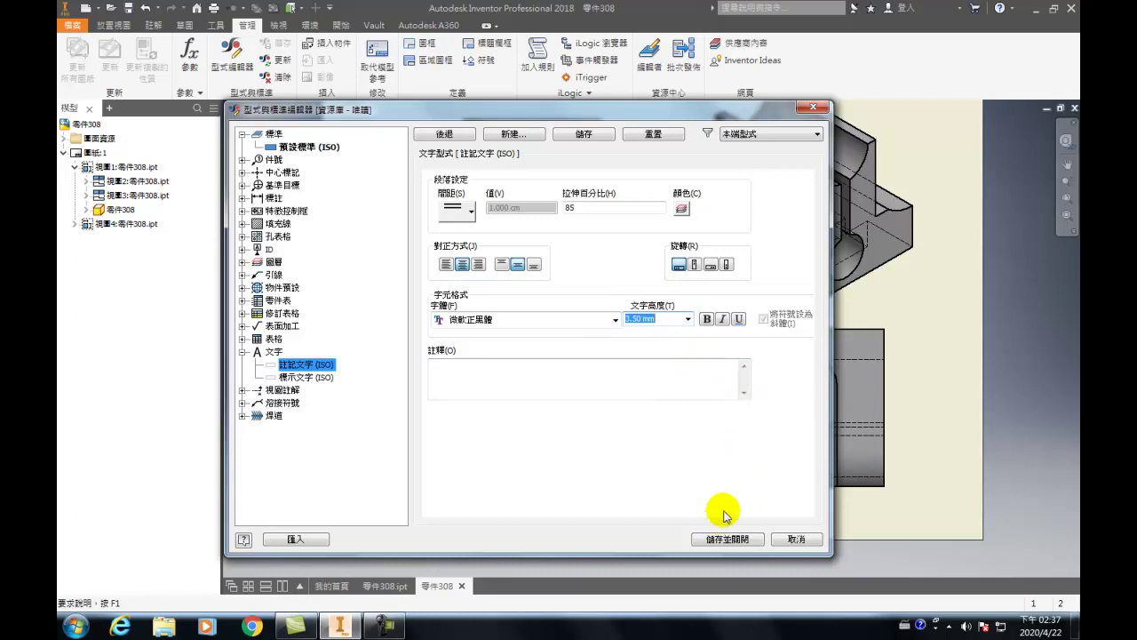
text(3)
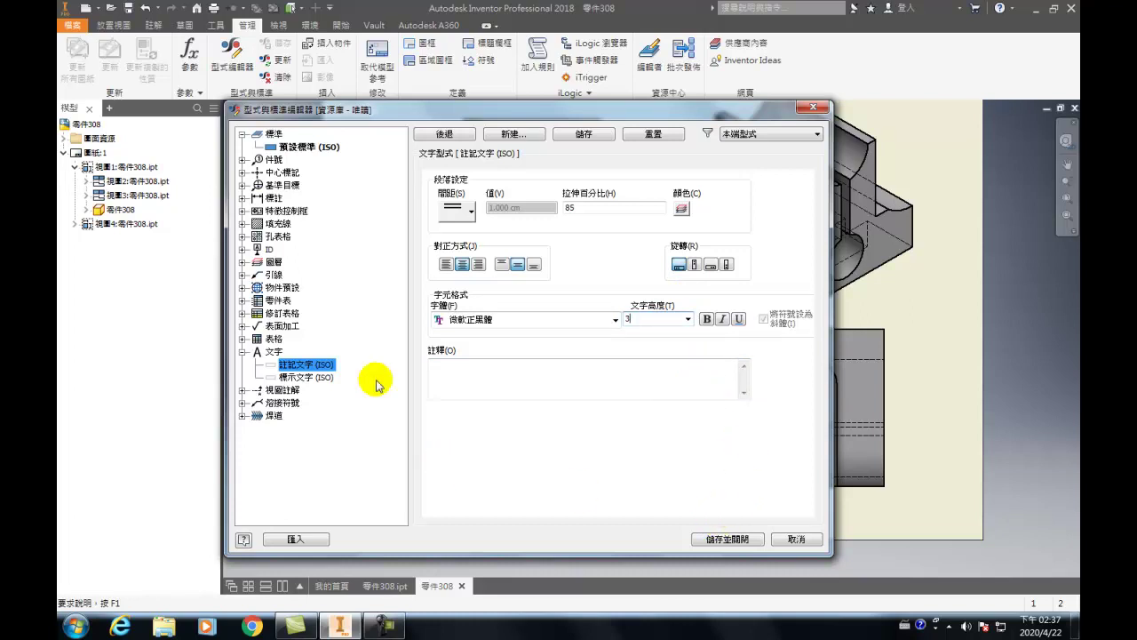
click(330, 377)
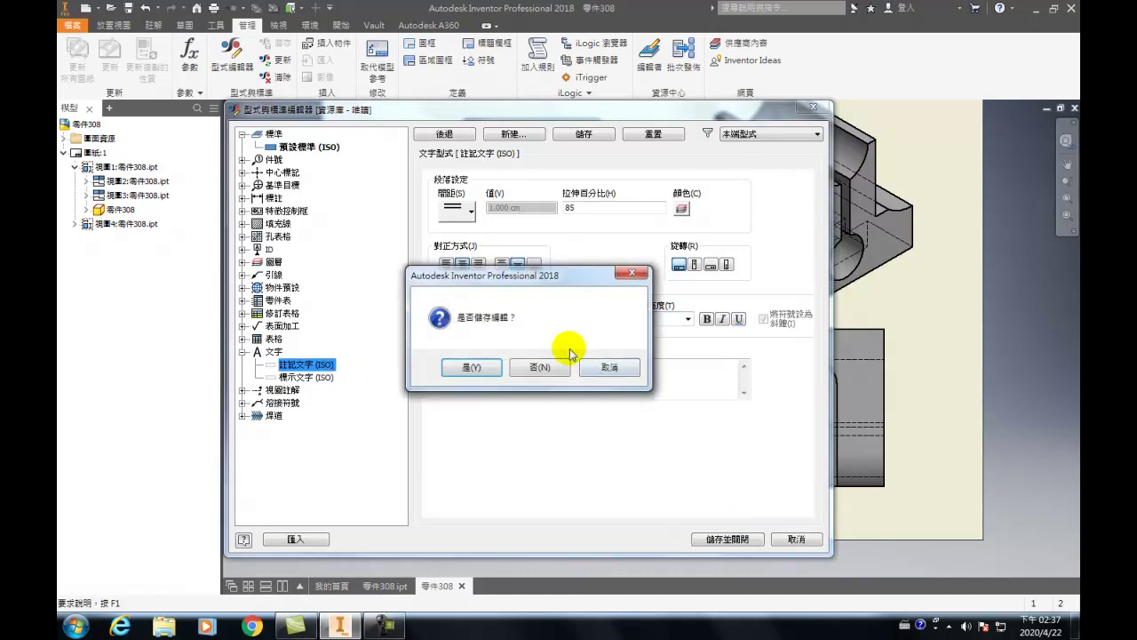
click(490, 366)
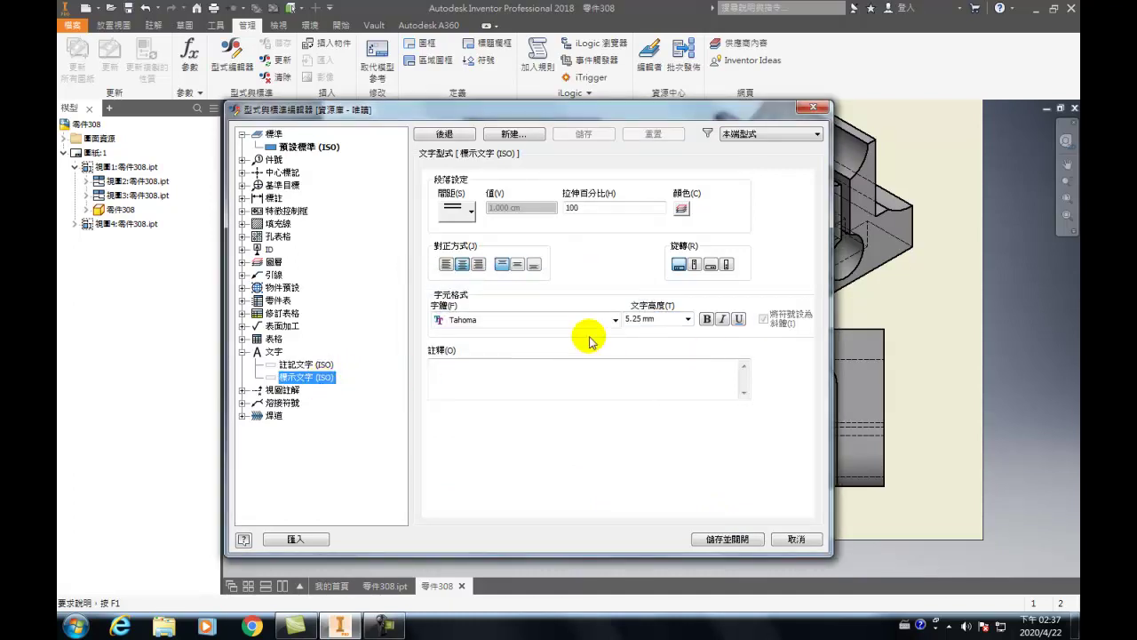
- Give the 標示文字 (ISO) text style the font 微軟正黑體, a 5 mm text height and 85 percent stretch, then save and close
click(613, 322)
scroll(498, 600, down, 3)
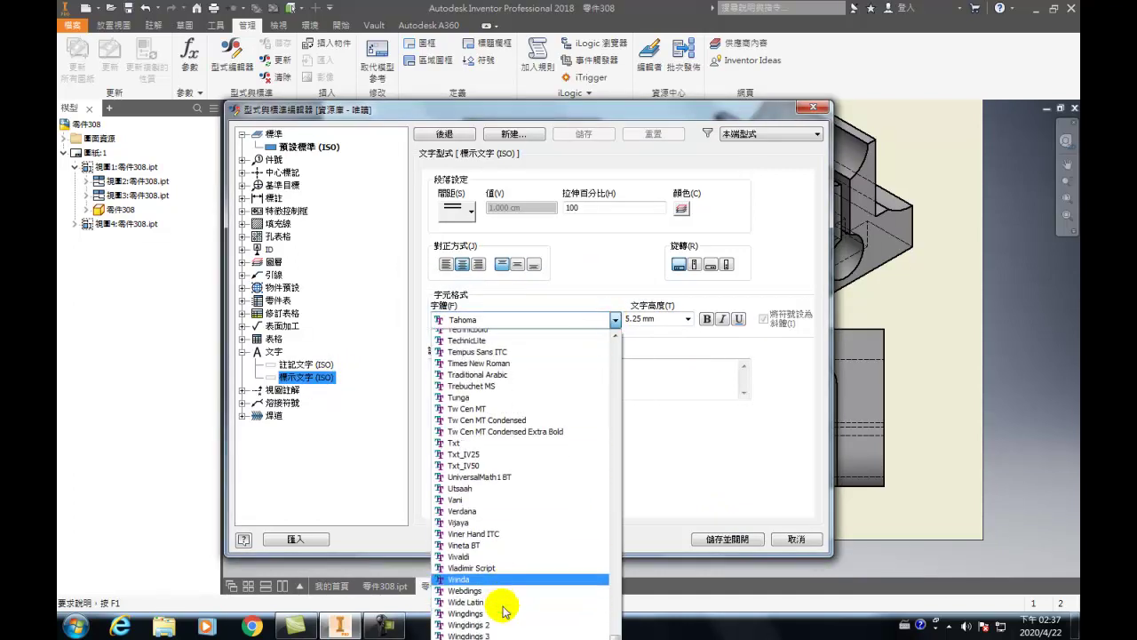
click(496, 630)
click(673, 319)
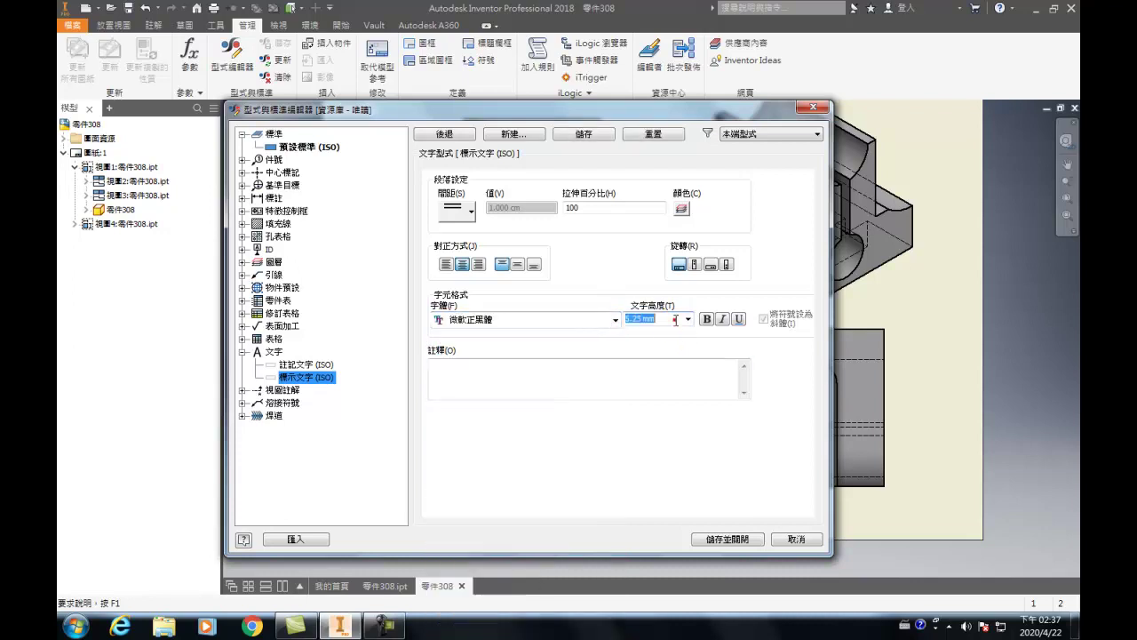
text(5)
click(611, 206)
text(5)
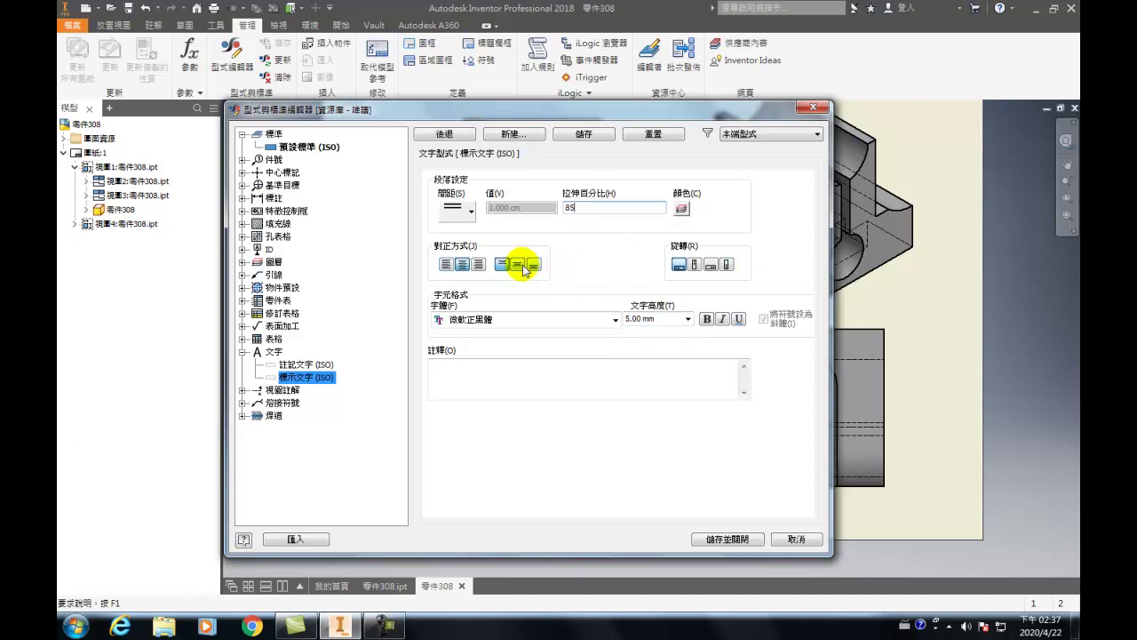
click(755, 541)
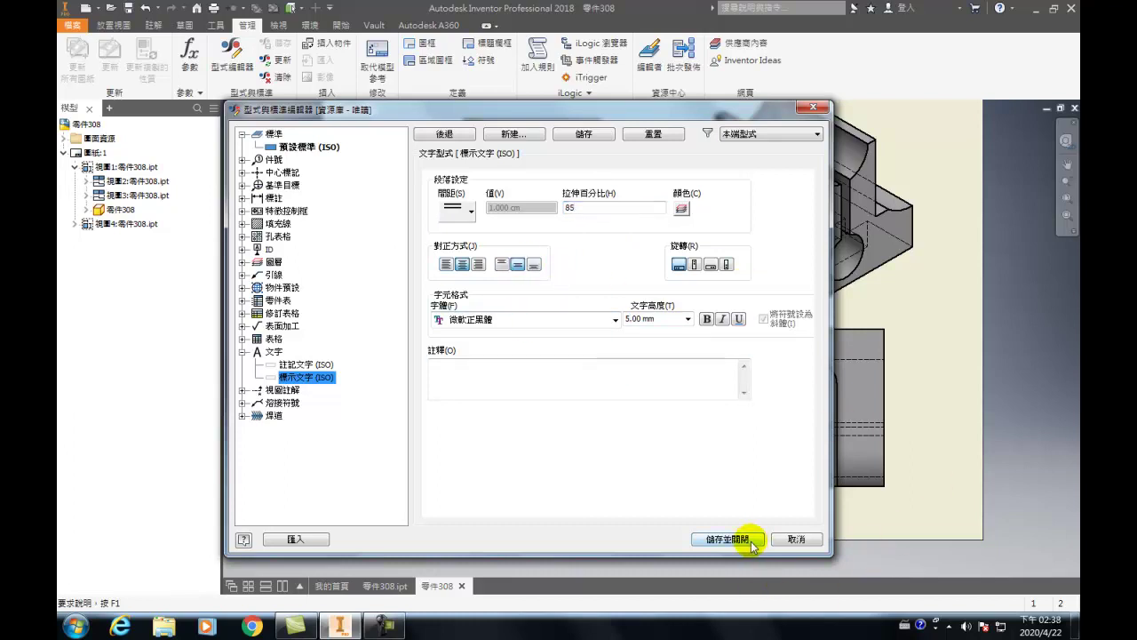
- Add a bisector centreline between the small hole's two hidden edges in the front view and extend it across the part
click(169, 27)
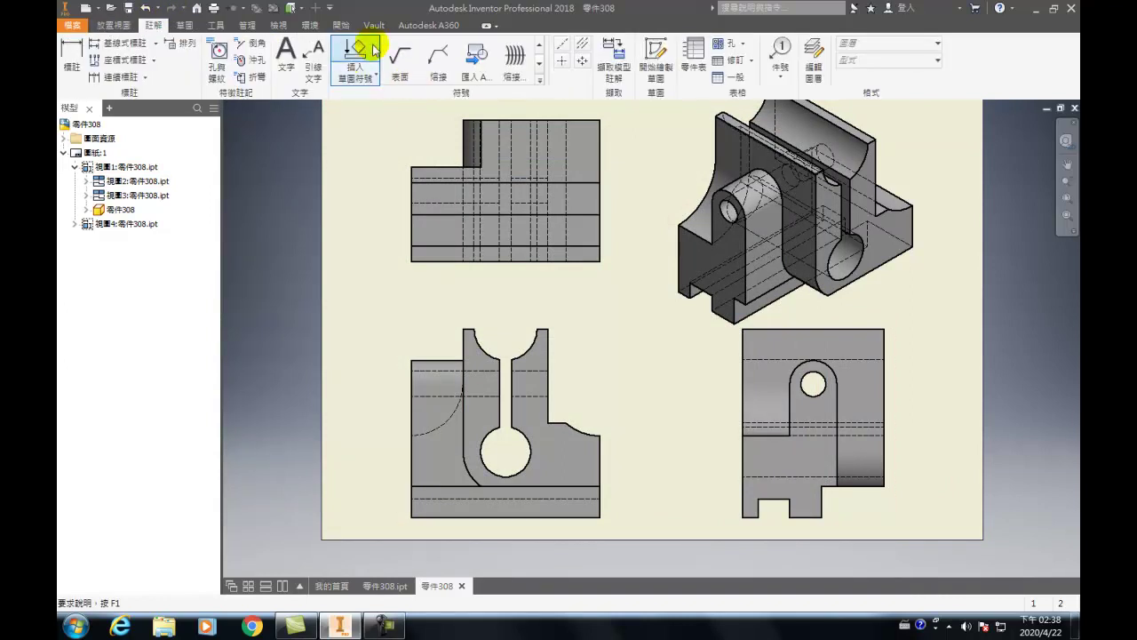
click(582, 42)
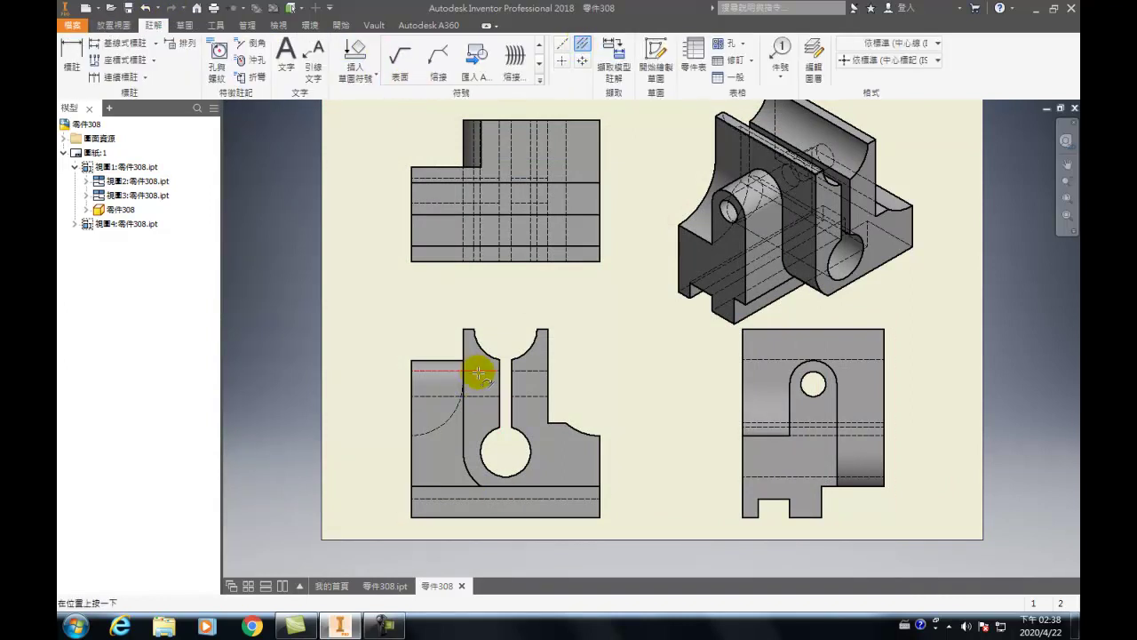
key(Escape)
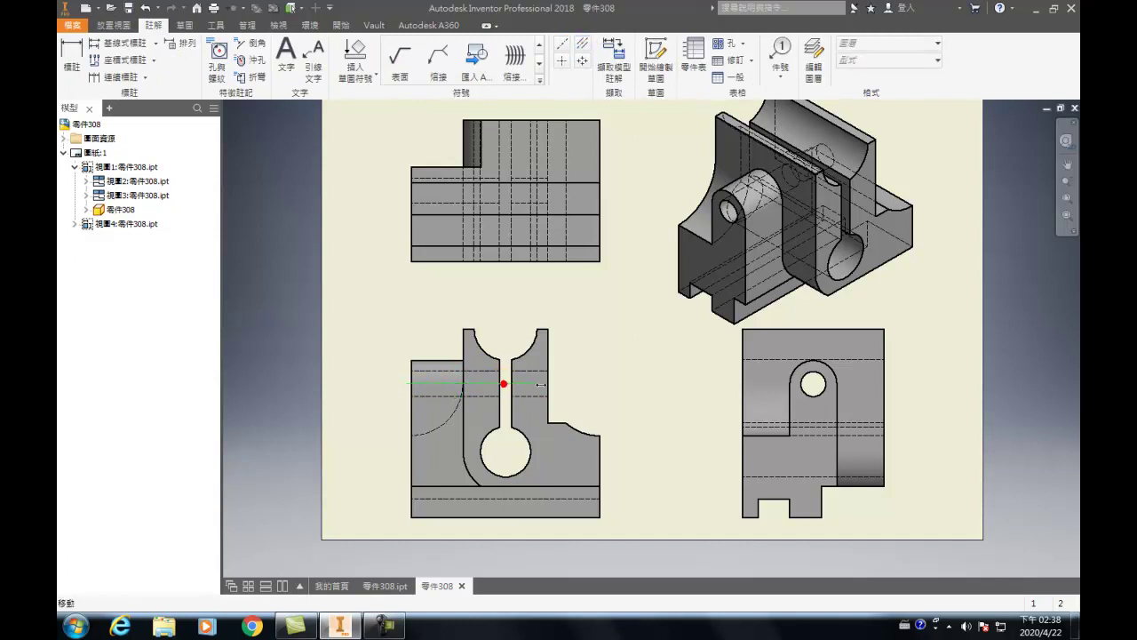
- Place a centre mark on the large round hole in the front view and extend its vertical line past the part's upper edge
click(562, 59)
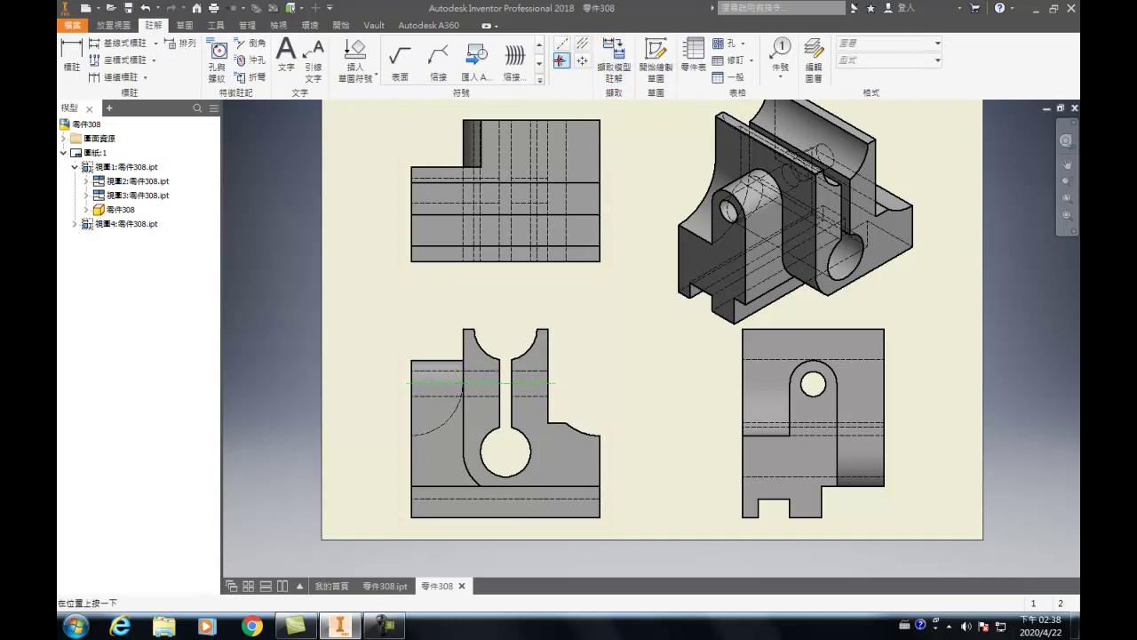
click(506, 452)
key(Escape)
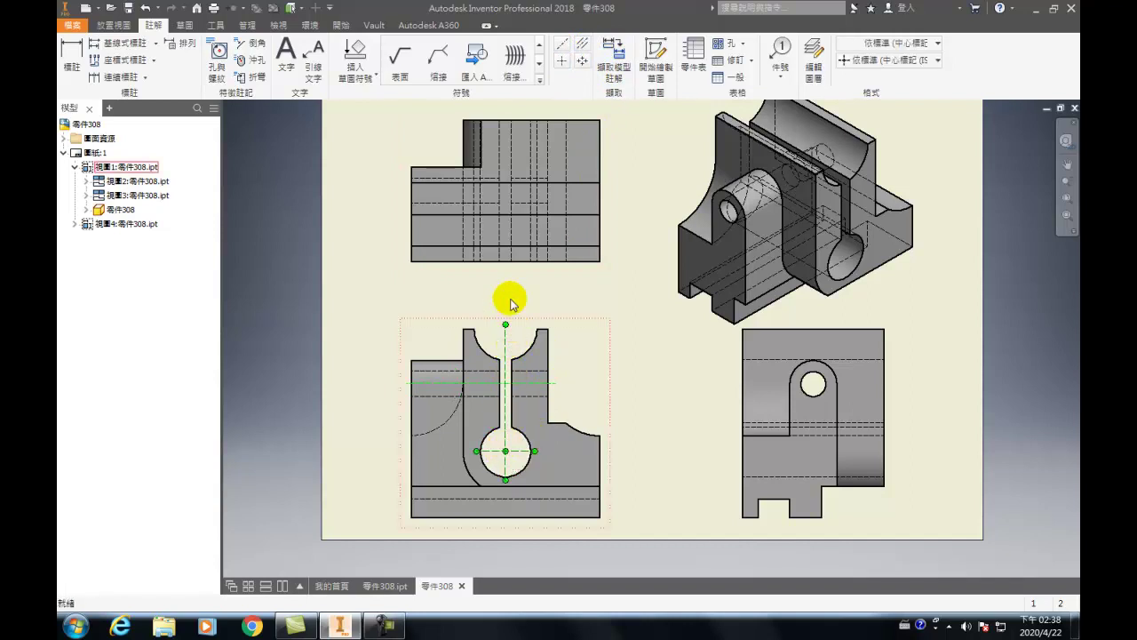
- Place a centre mark on the concave arc above the slot in the front view and adjust its horizontal line to the arc's width
click(561, 60)
click(489, 358)
key(Escape)
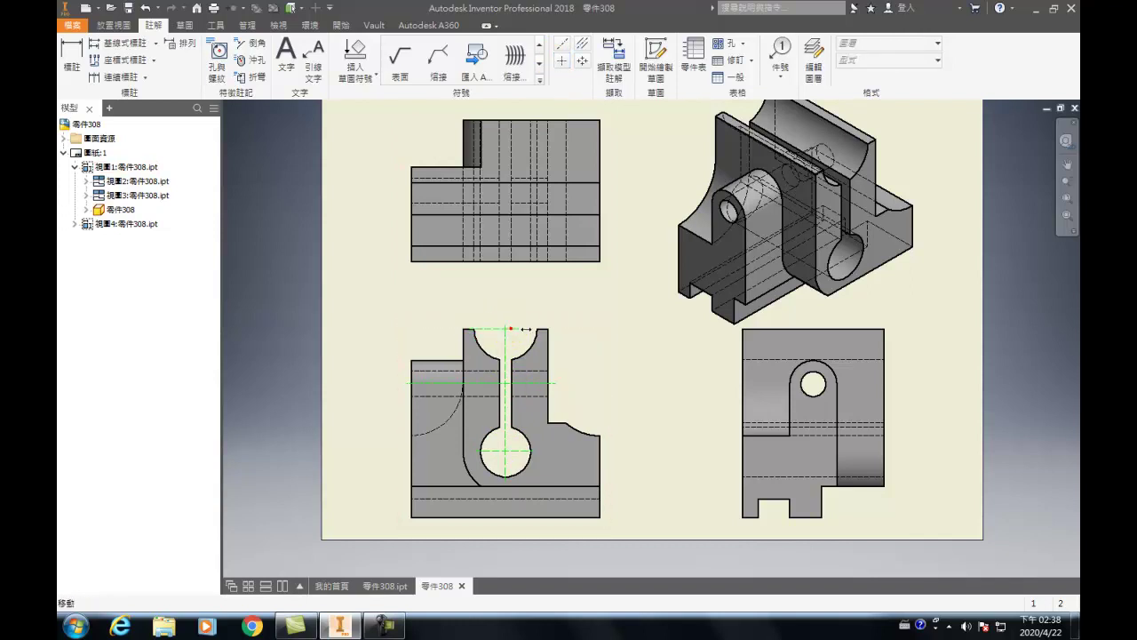
drag(532, 329, 536, 329)
key(Escape)
- Place a centre mark on the front view's right-hand concave arc and extend its horizontal line to the small hole's centreline
middle_drag(493, 415, 499, 394)
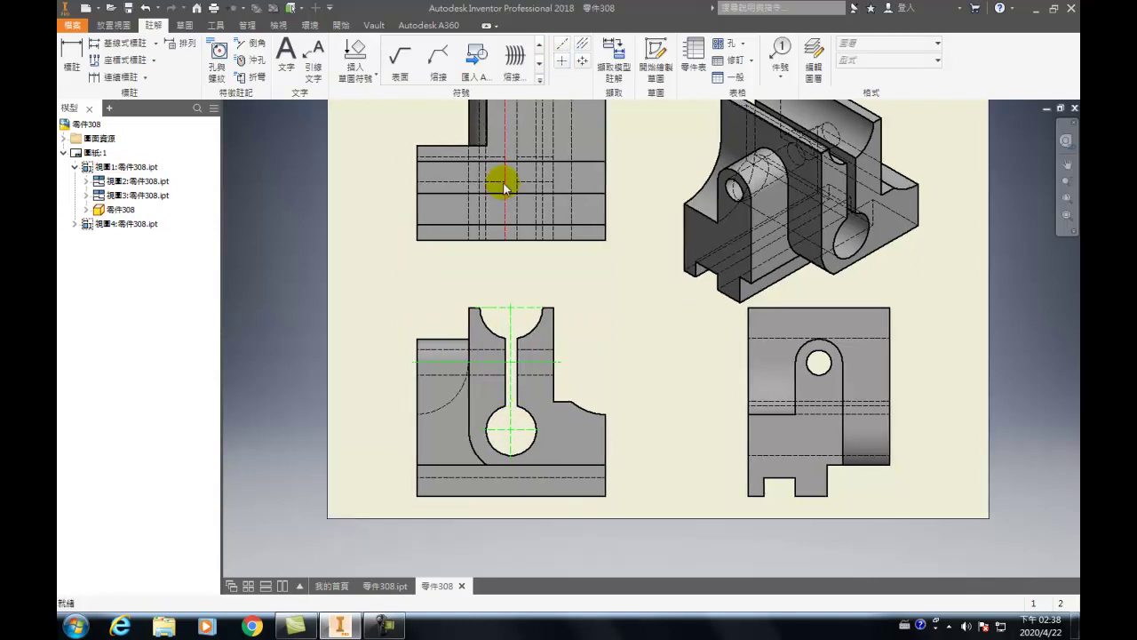
click(567, 60)
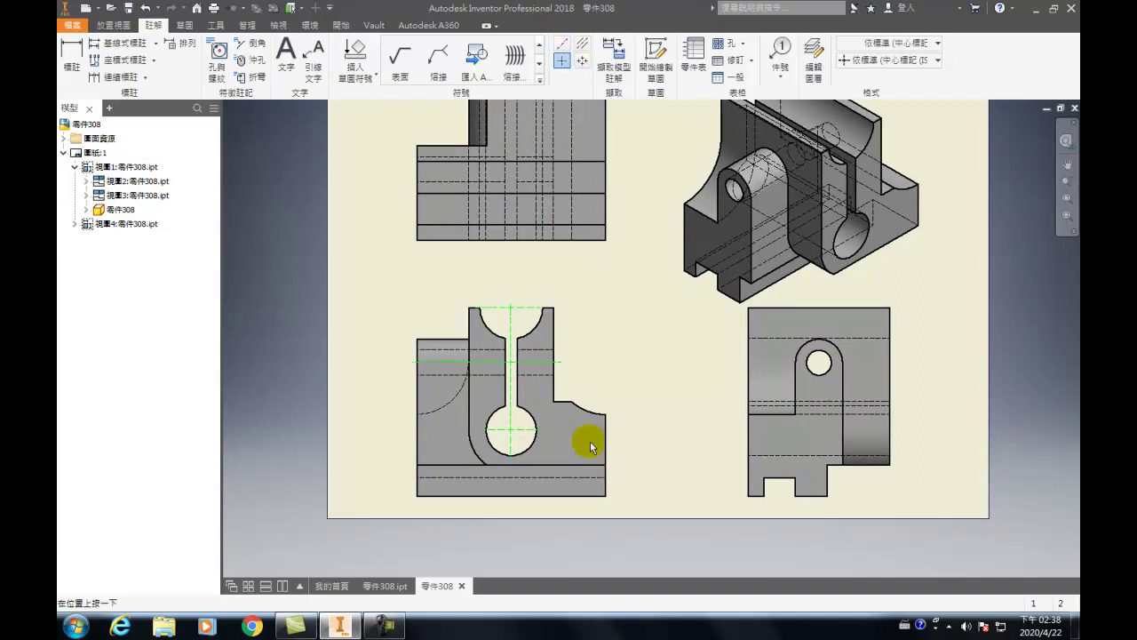
key(Escape)
click(598, 364)
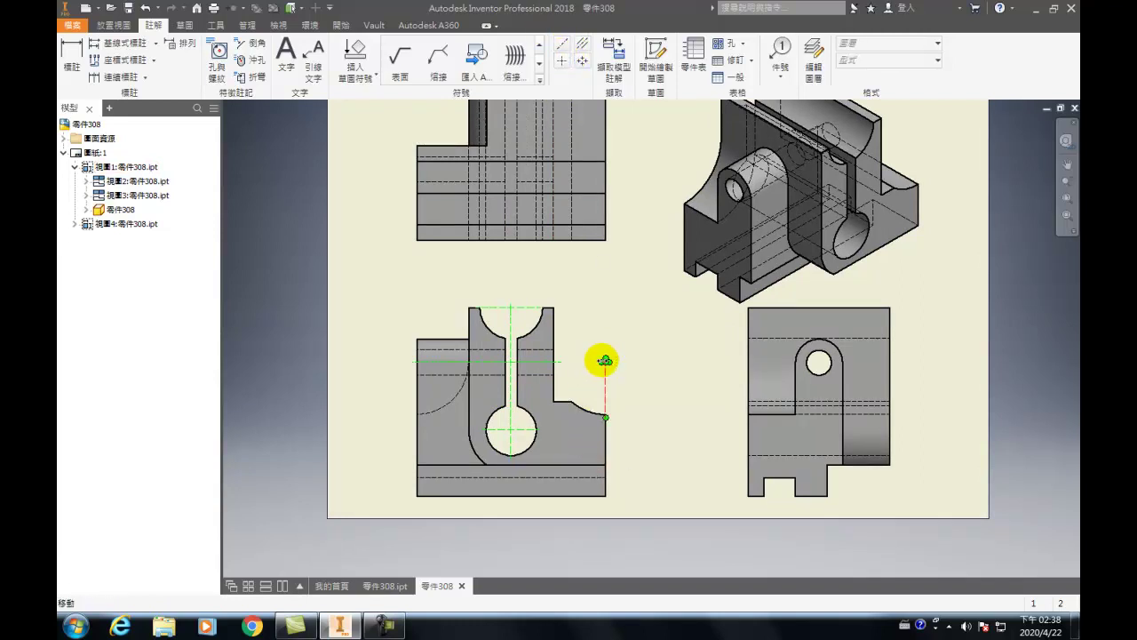
drag(604, 360, 605, 360)
click(567, 365)
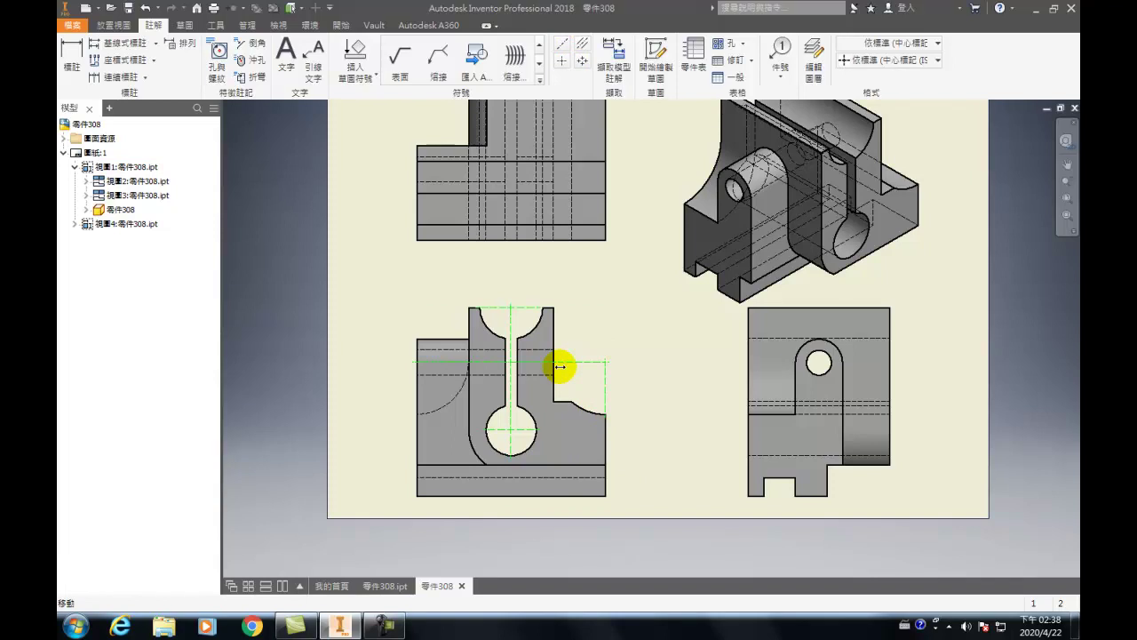
key(Escape)
- Place a centre mark on the hidden arc at the front view's left side, matching its lines to the arc
scroll(584, 426, up, 5)
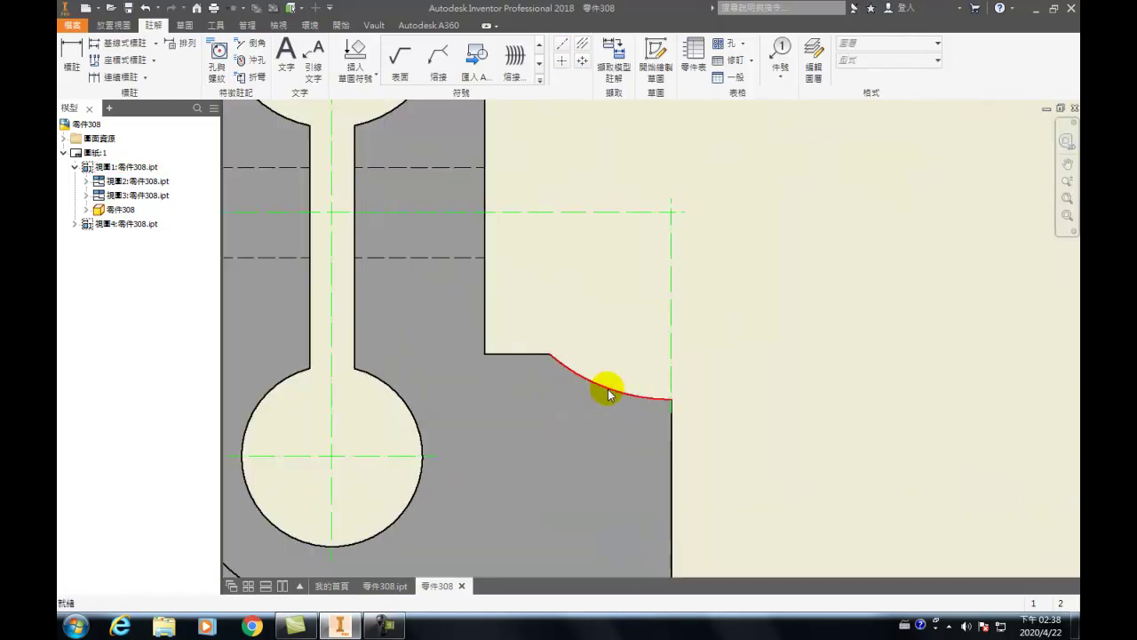
scroll(609, 394, down, 5)
middle_drag(578, 386, 655, 363)
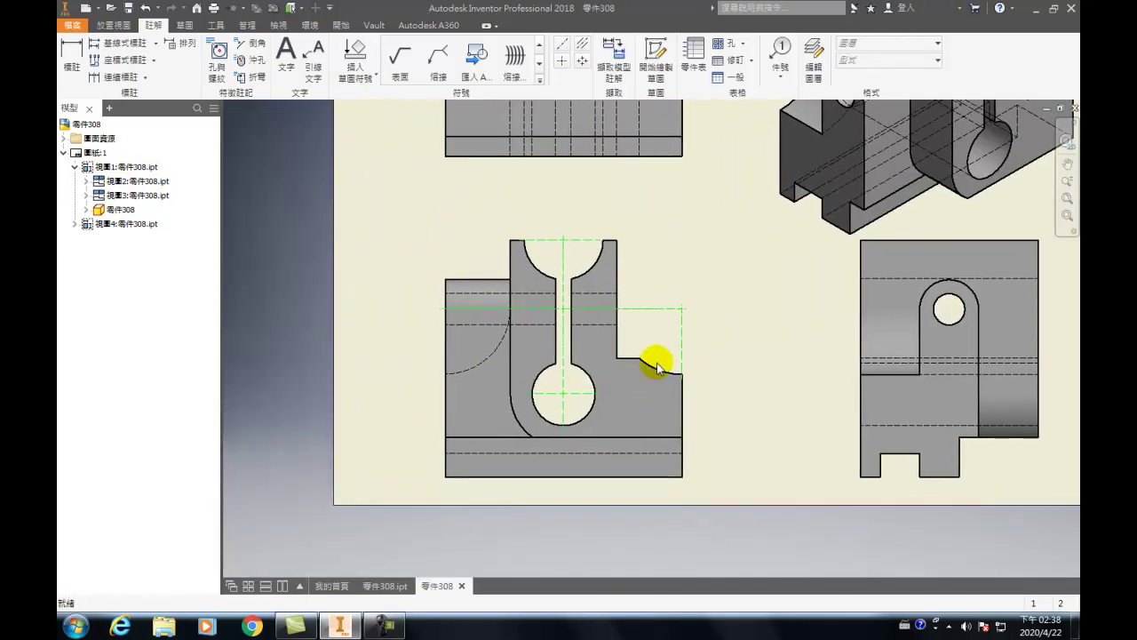
click(565, 60)
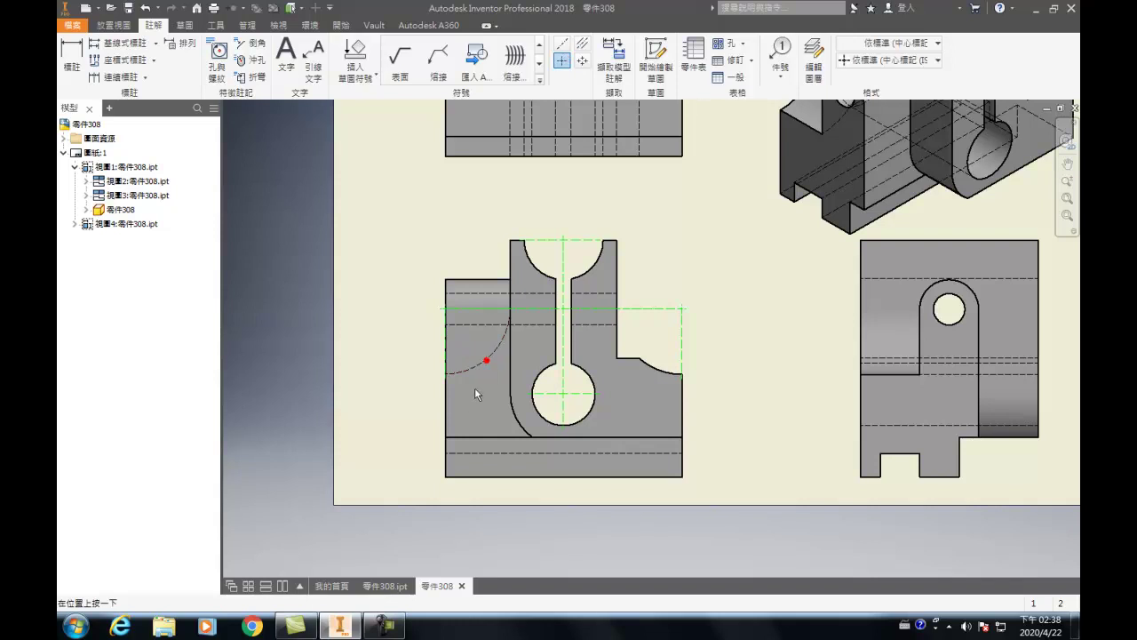
key(Escape)
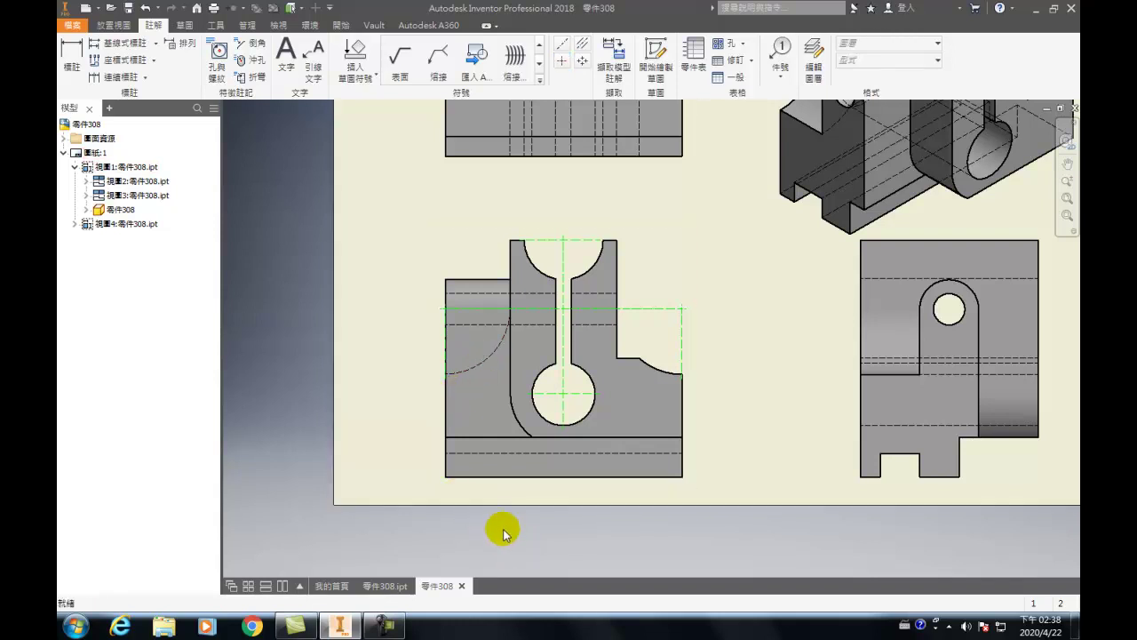
middle_drag(503, 527, 497, 525)
right_click(491, 515)
click(466, 452)
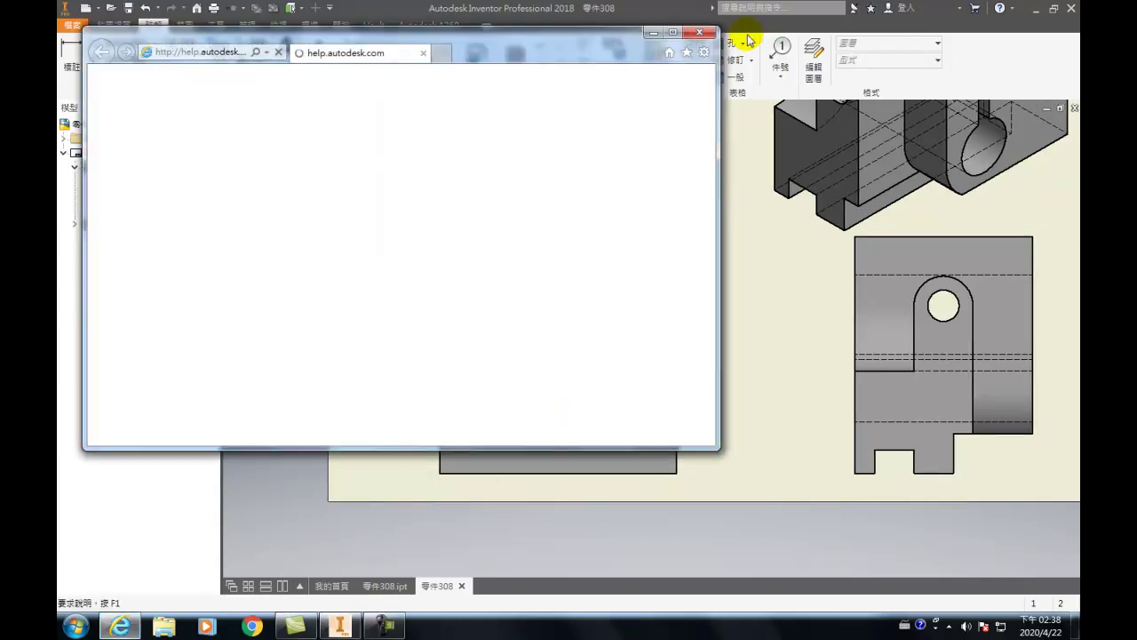
click(702, 33)
middle_drag(714, 350, 714, 350)
right_drag(715, 349, 670, 306)
click(693, 314)
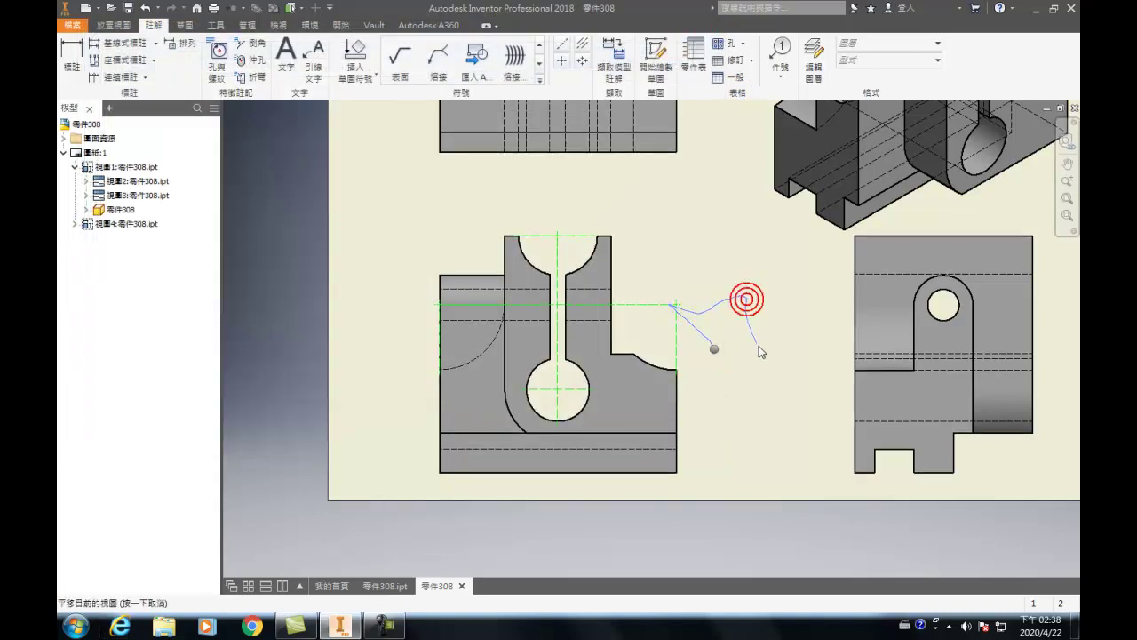
click(758, 343)
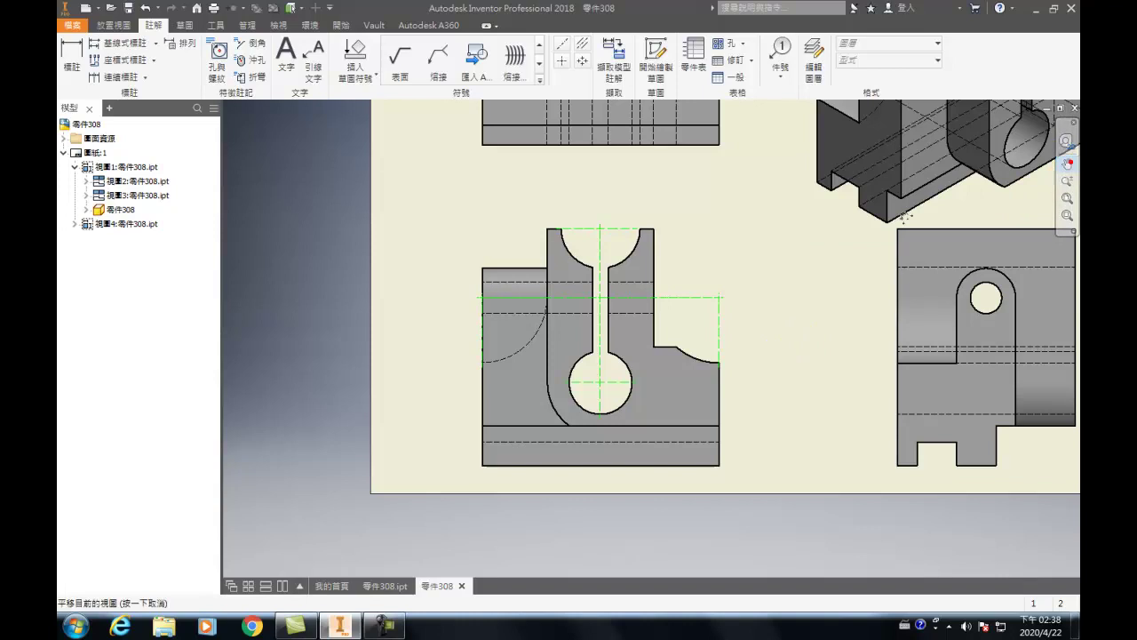
- Add a vertical bisector centreline between the slot's two hidden edges in the view above the front view
mouse_move(775, 281)
mouse_down()
mouse_move(614, 353)
mouse_move(635, 368)
mouse_move(617, 361)
mouse_move(620, 404)
mouse_up()
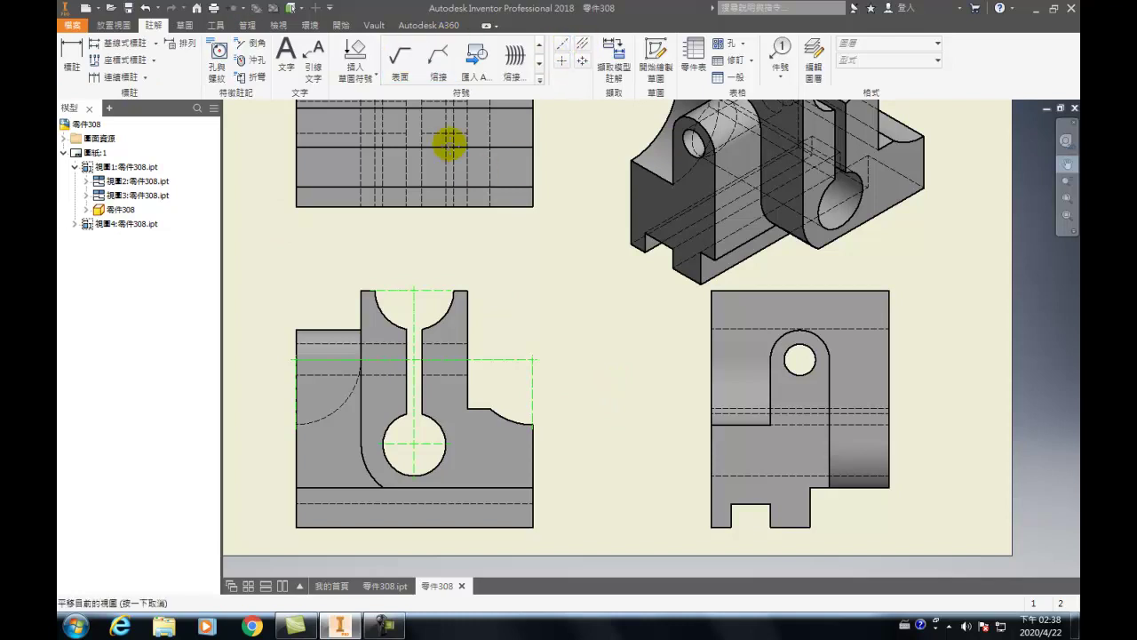
mouse_move(584, 233)
mouse_down()
mouse_move(673, 389)
mouse_move(673, 261)
mouse_move(681, 287)
mouse_up()
click(645, 358)
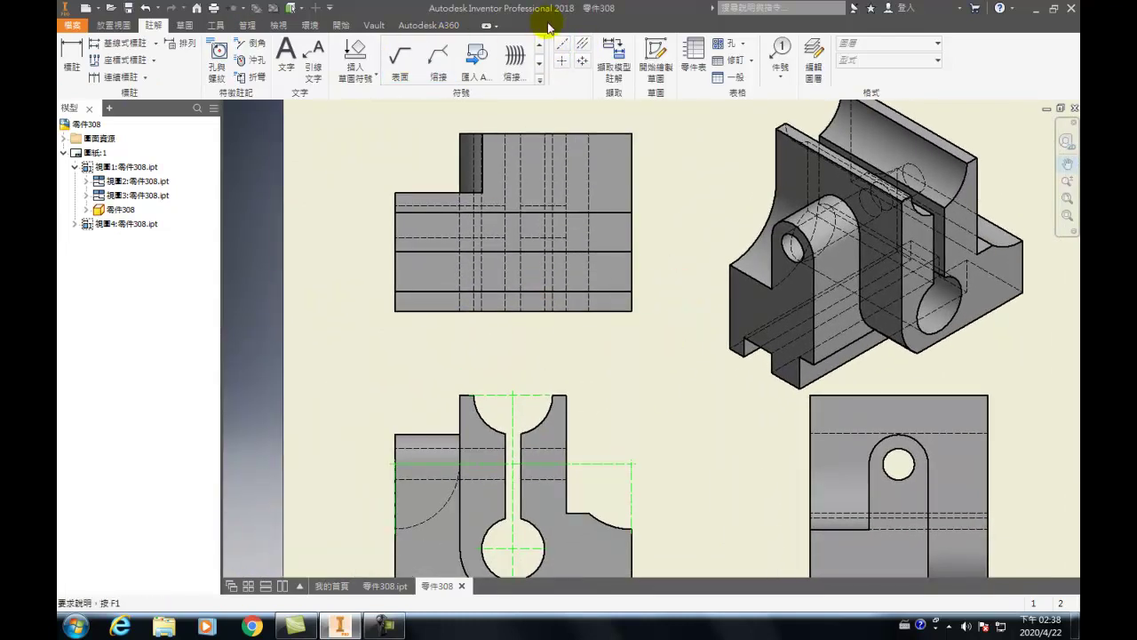
click(582, 47)
click(519, 245)
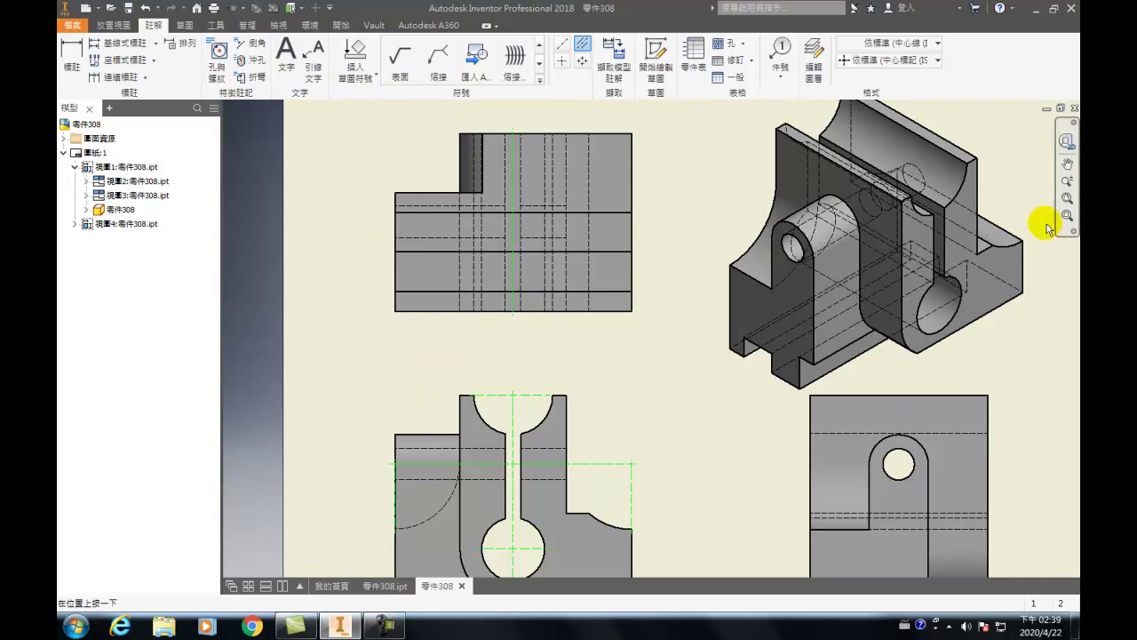
- Place a centre mark on the small round hole in the side view and extend its vertical line down through the boss
click(1067, 164)
drag(654, 319, 632, 369)
click(713, 254)
click(582, 46)
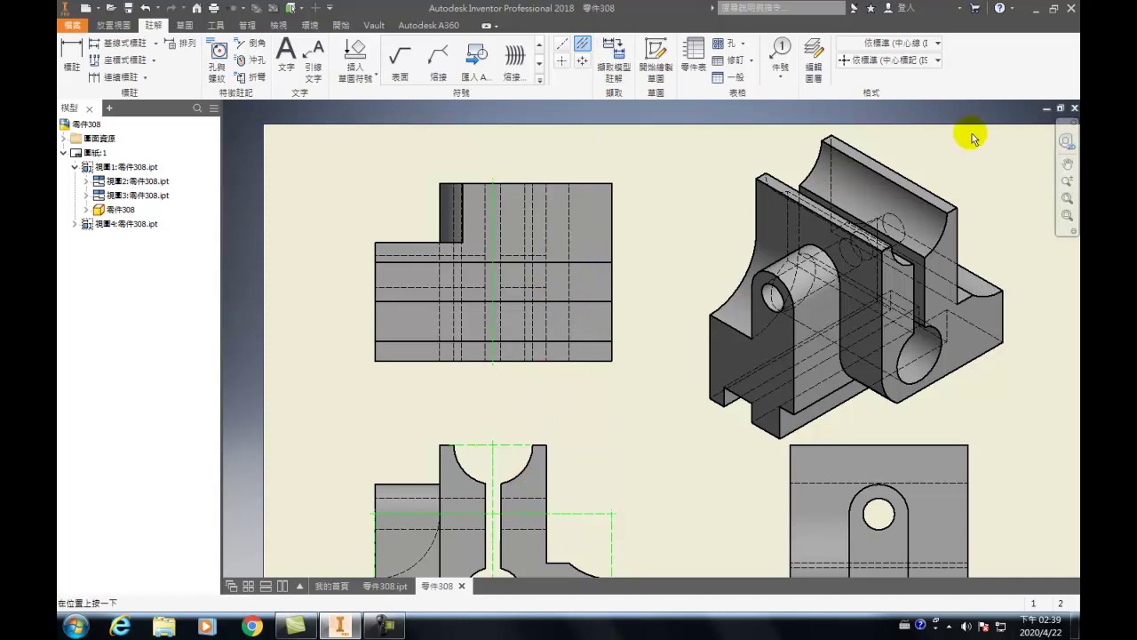
click(1067, 164)
mouse_move(682, 262)
mouse_down()
mouse_move(610, 127)
mouse_move(599, 216)
mouse_move(485, 231)
mouse_move(476, 244)
mouse_up()
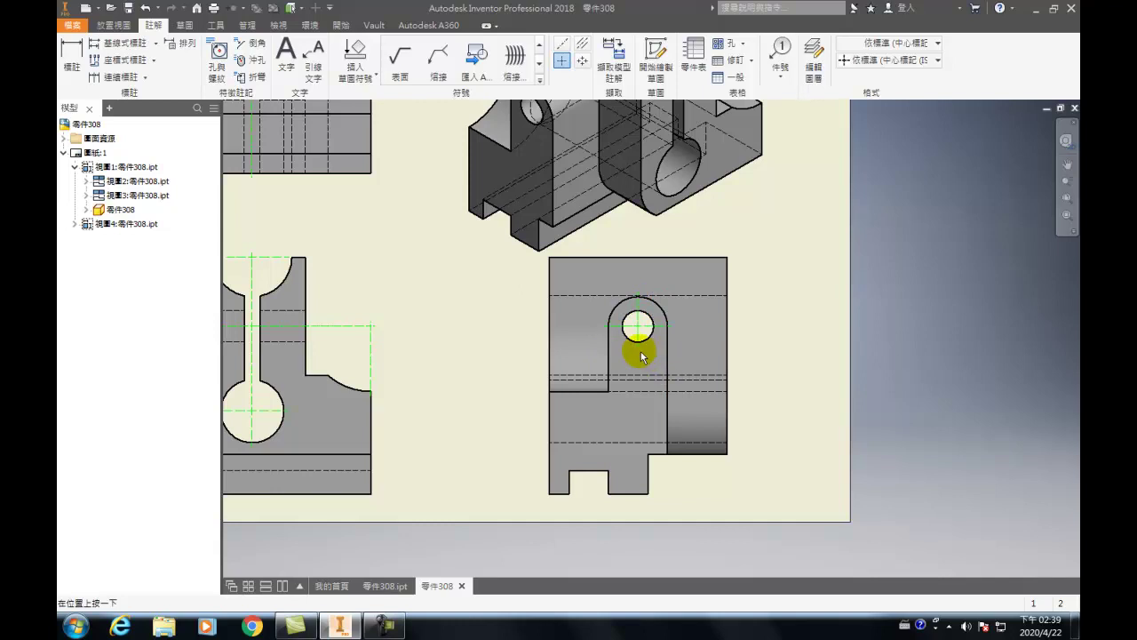
key(Escape)
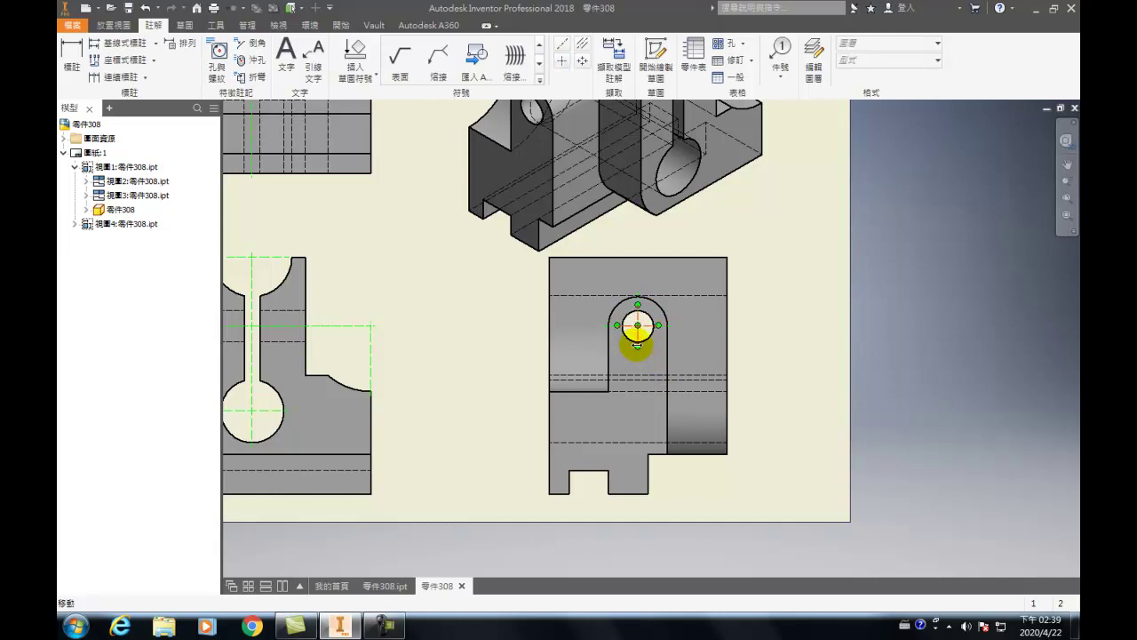
click(637, 344)
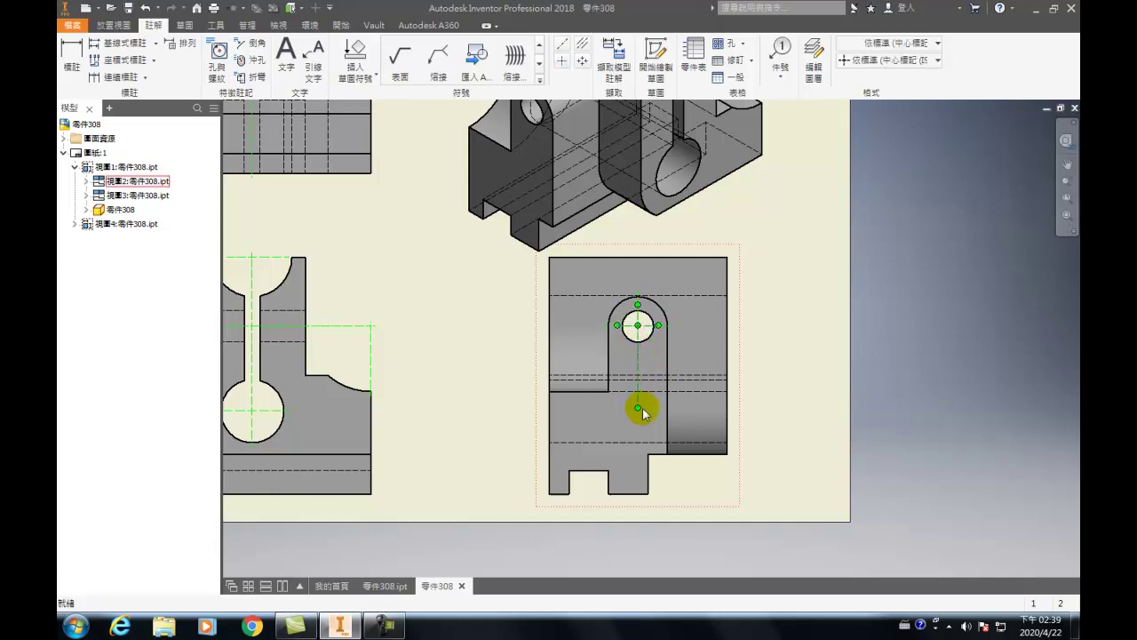